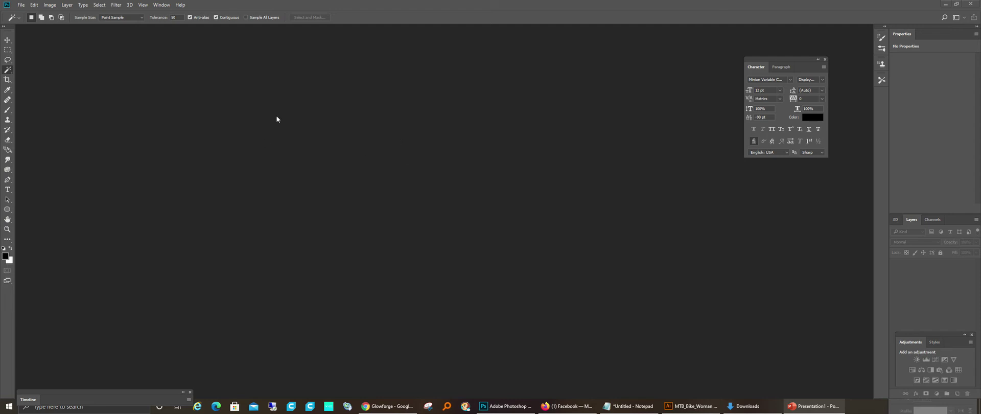
# Dismiss the New Document dialog and open the Infinity Homes logo JPG from Downloads
pyautogui.click(21, 4)
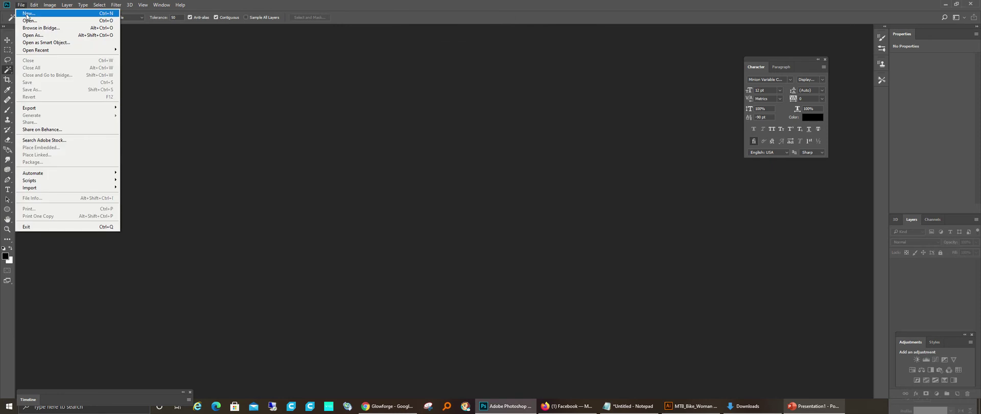
pyautogui.click(27, 15)
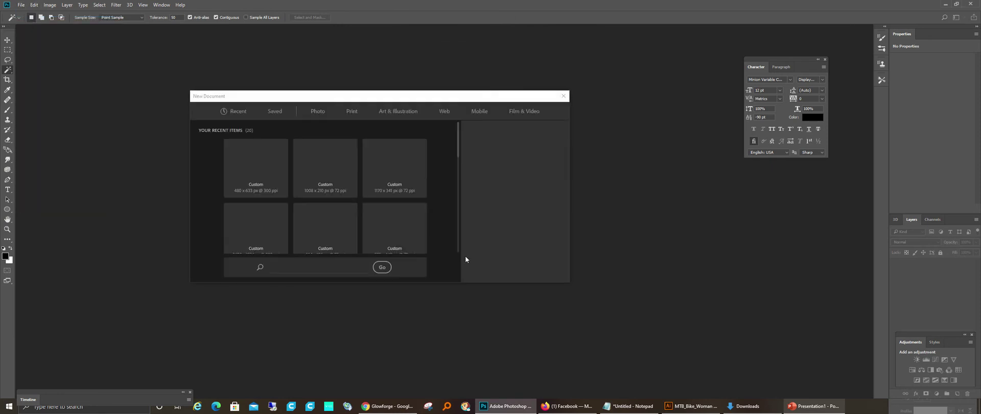
pyautogui.click(536, 271)
pyautogui.click(21, 4)
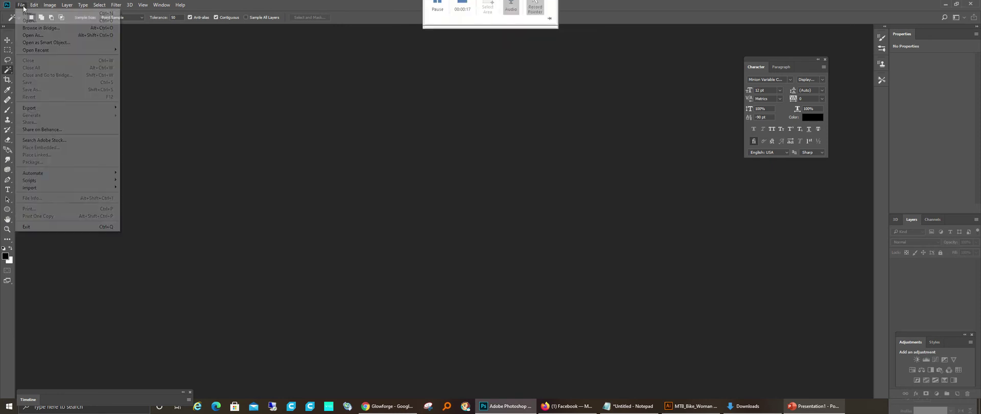
pyautogui.click(29, 20)
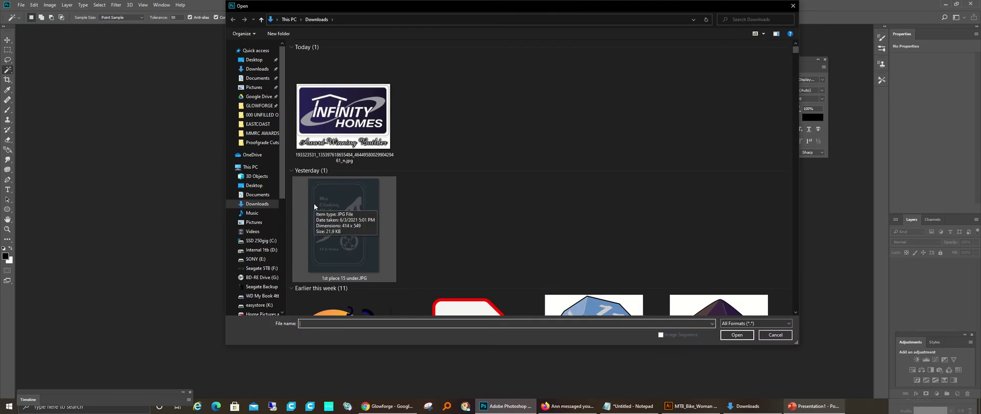
pyautogui.click(371, 126)
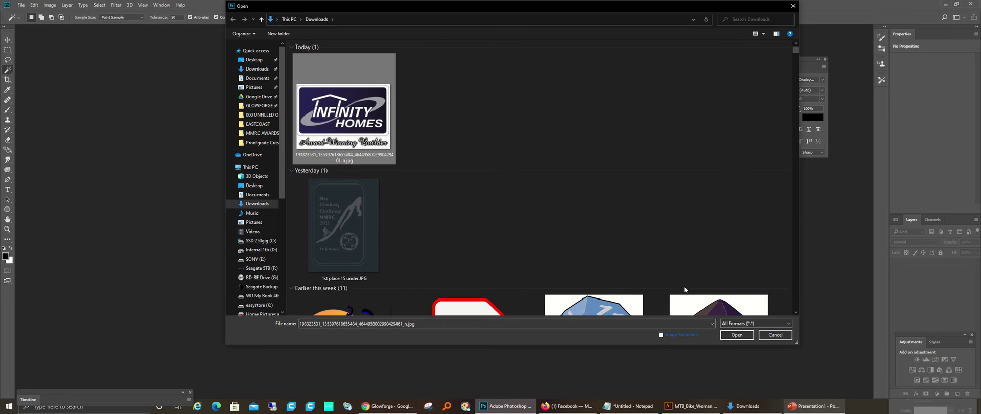
pyautogui.click(735, 337)
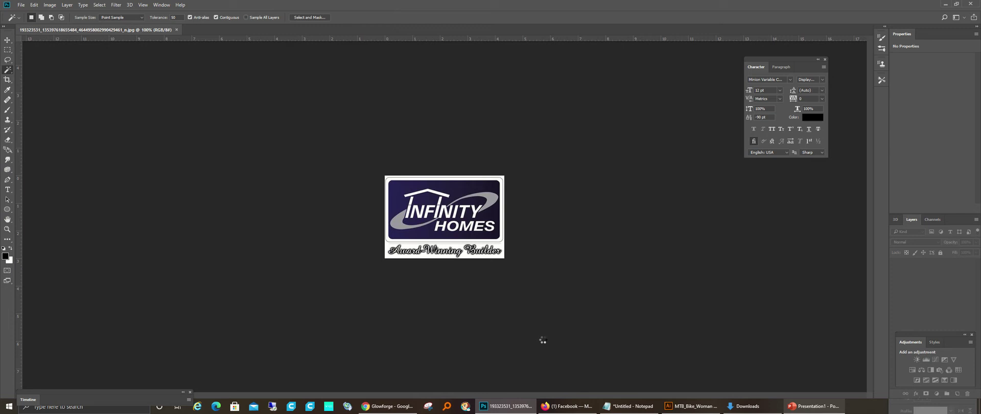
# Zoom the logo to 300% and Magic Wand-select its dark blue background
pyautogui.click(7, 229)
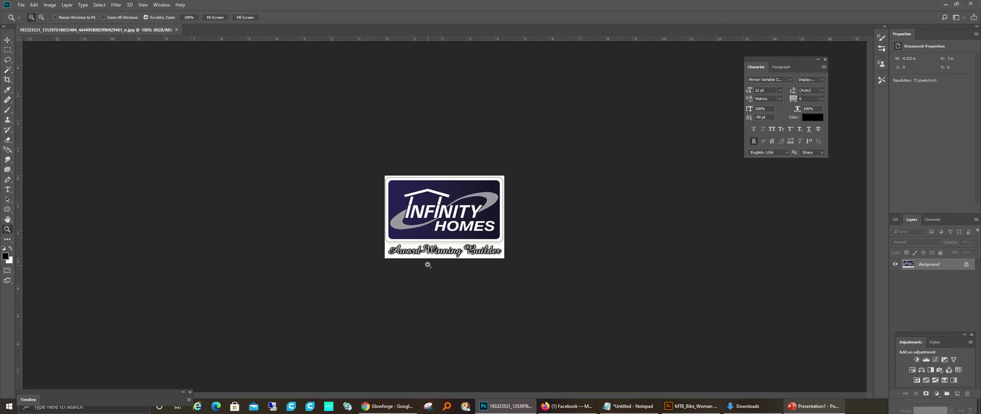
pyautogui.click(440, 241)
pyautogui.click(449, 227)
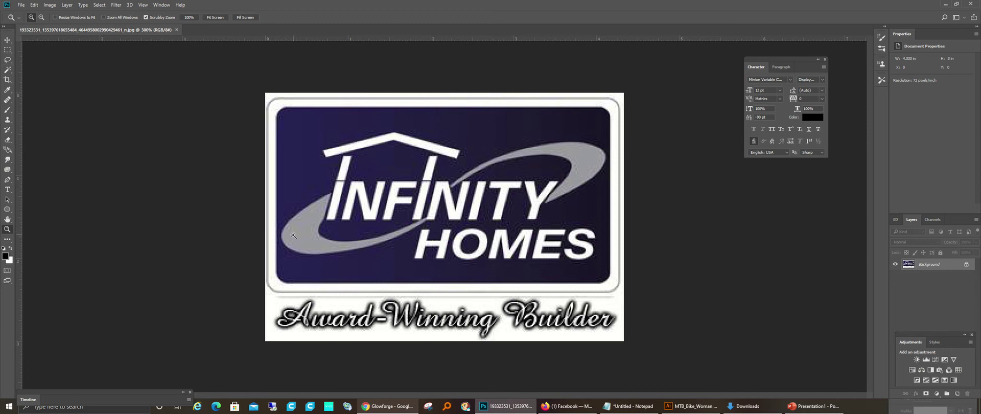
pyautogui.click(8, 70)
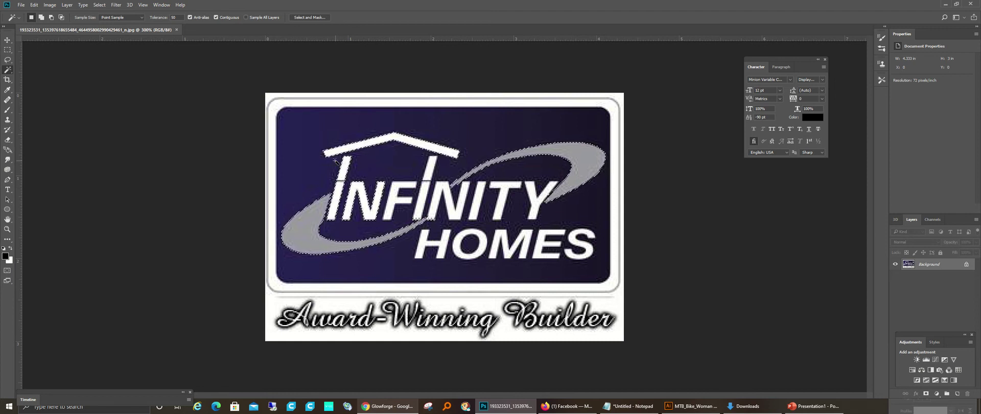
pyautogui.click(325, 164)
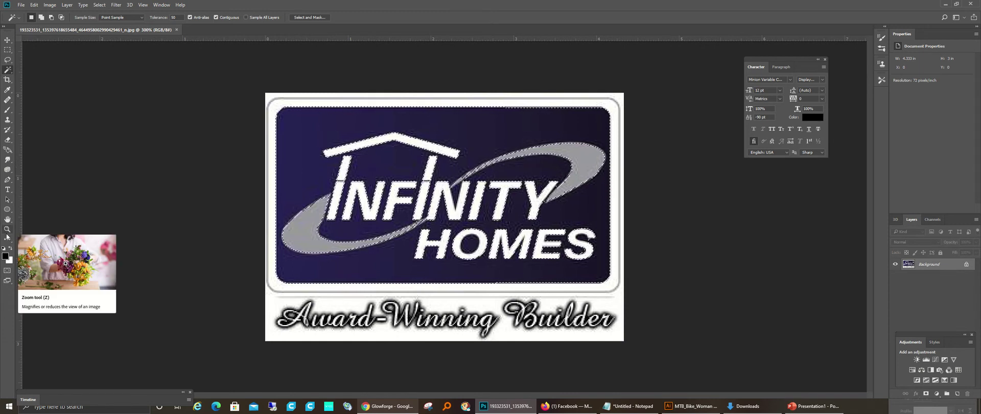
# Select the white border and outer white area, then invert the selection onto the logo
pyautogui.keyDown('shift'); pyautogui.click(328, 99); pyautogui.keyUp('shift')
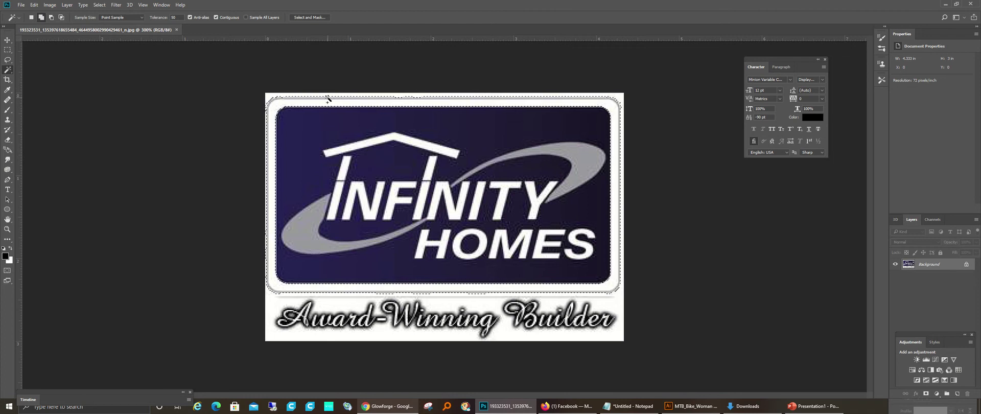
pyautogui.keyDown('shift'); pyautogui.click(269, 96); pyautogui.keyUp('shift')
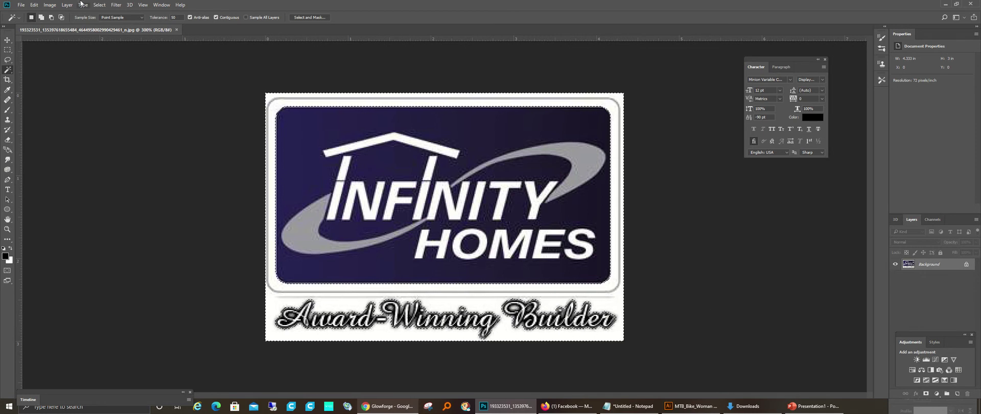
pyautogui.click(97, 5)
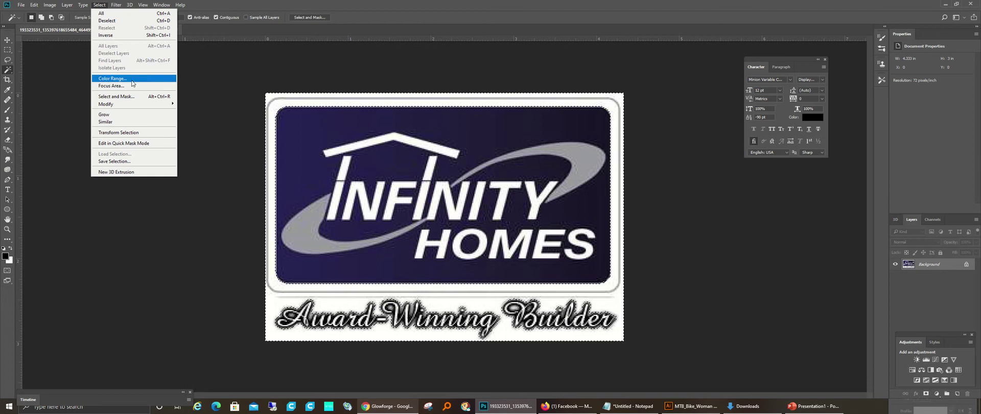
pyautogui.click(117, 36)
# Copy and paste the logo onto a new Layer 1 and delete the white Background layer
pyautogui.click(34, 5)
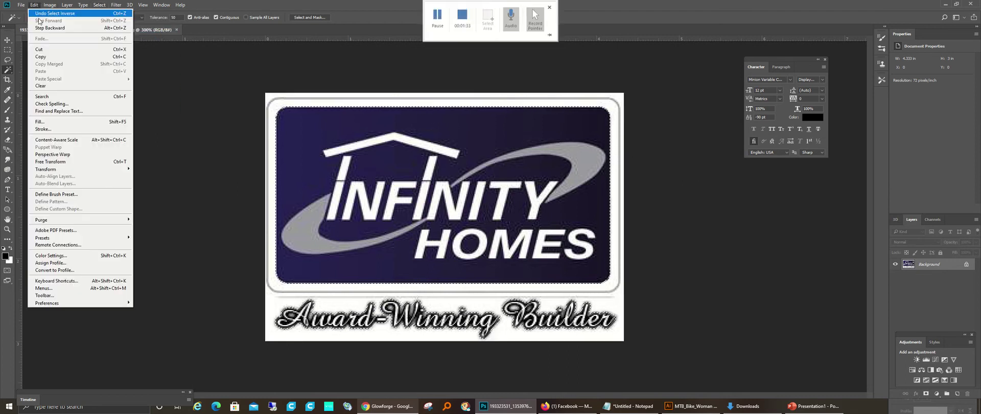
pyautogui.click(50, 57)
pyautogui.click(34, 4)
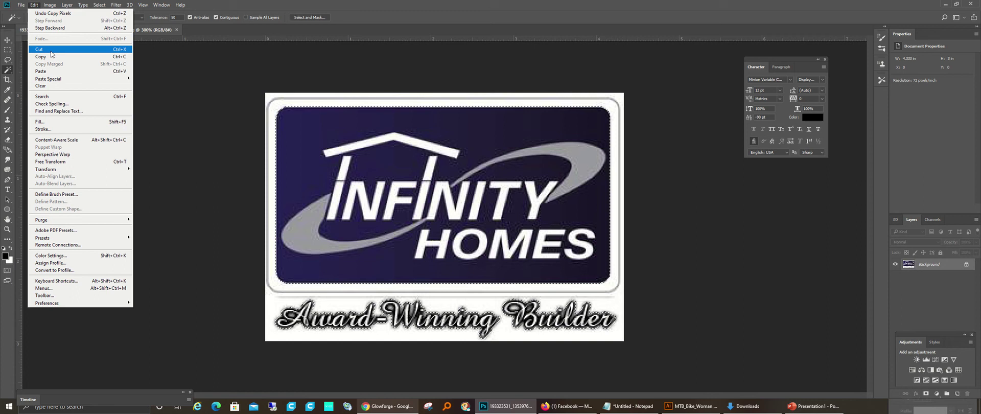
pyautogui.click(57, 71)
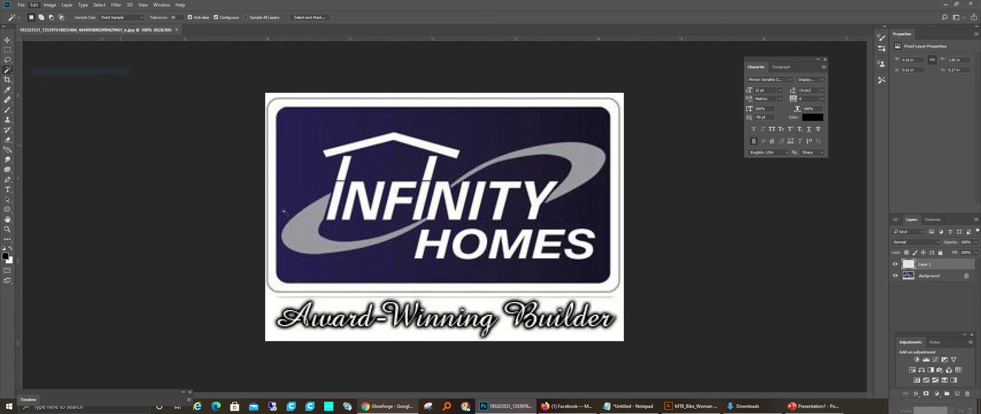
pyautogui.click(931, 276)
pyautogui.press('Delete')
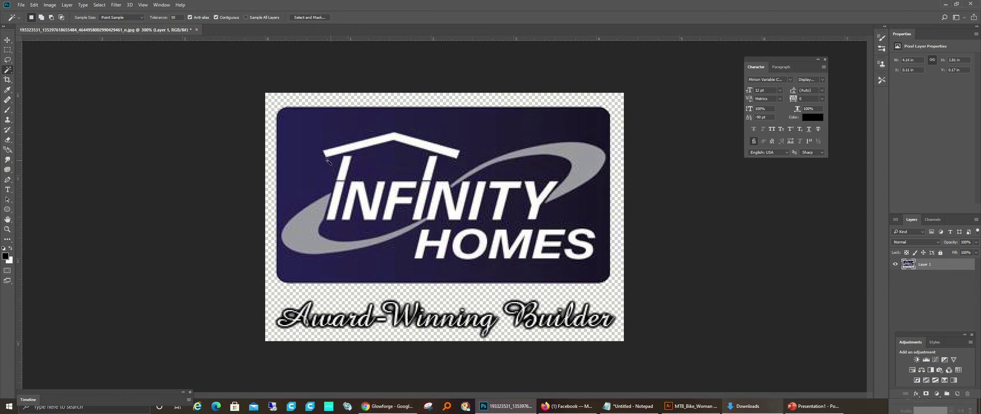
# Replace the dark blue selection with a Magic Wand selection of the grey swoosh
pyautogui.click(489, 128)
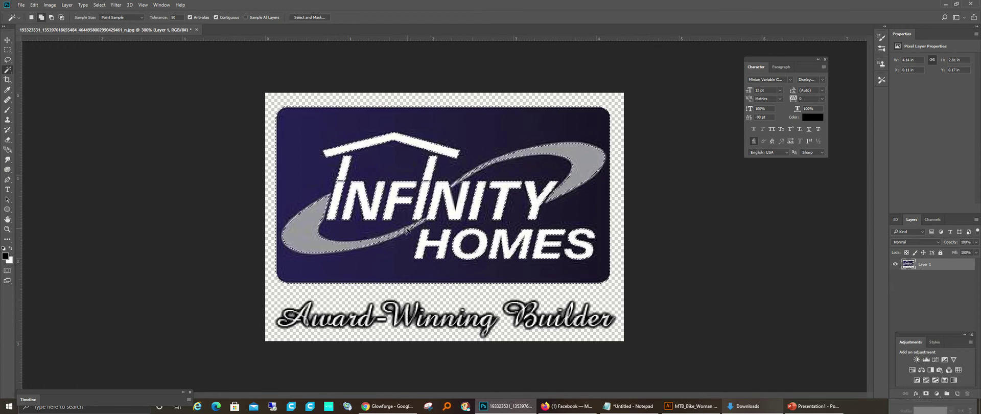
pyautogui.hotkey('ctrl', 'd')
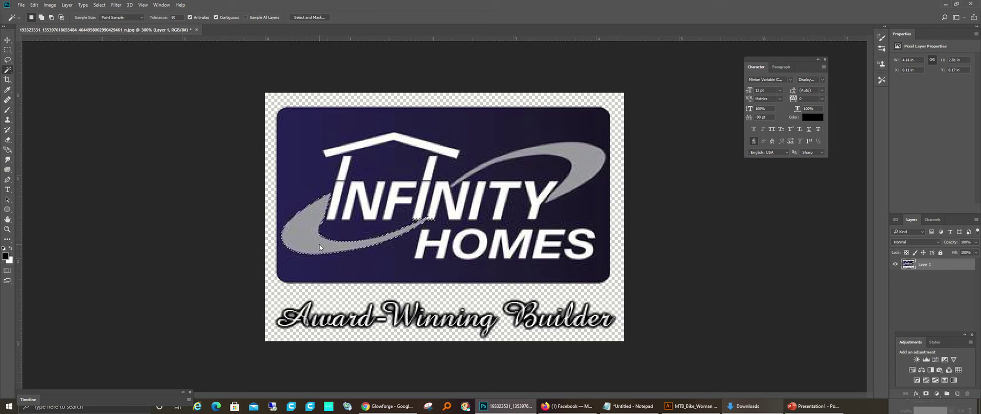
pyautogui.press('shift')
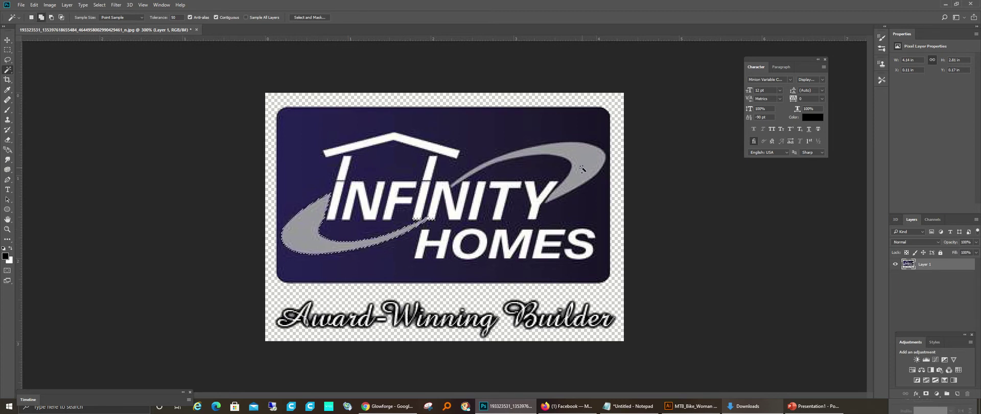
pyautogui.keyDown('shift'); pyautogui.click(582, 169); pyautogui.keyUp('shift')
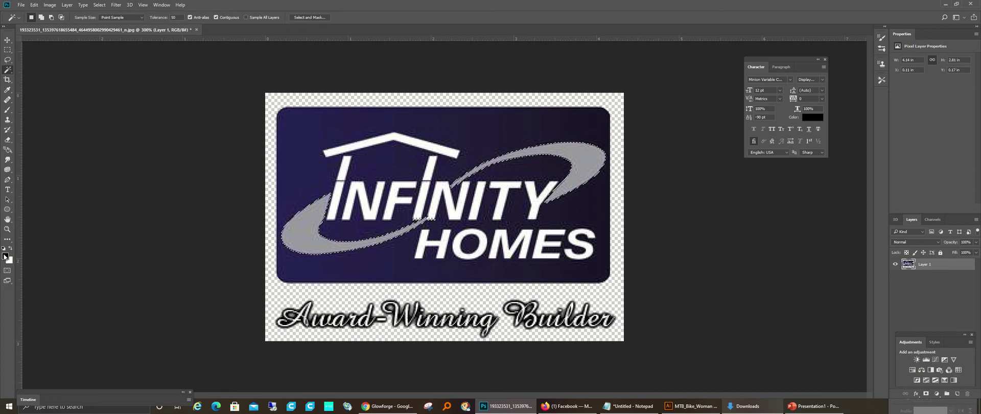
# Brush over the swoosh in its sampled grey 9998a8, then deselect
pyautogui.click(7, 109)
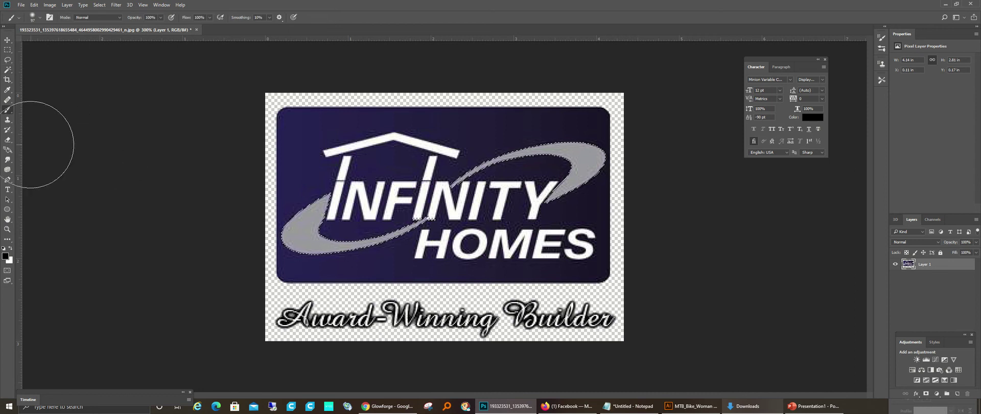
pyautogui.click(5, 256)
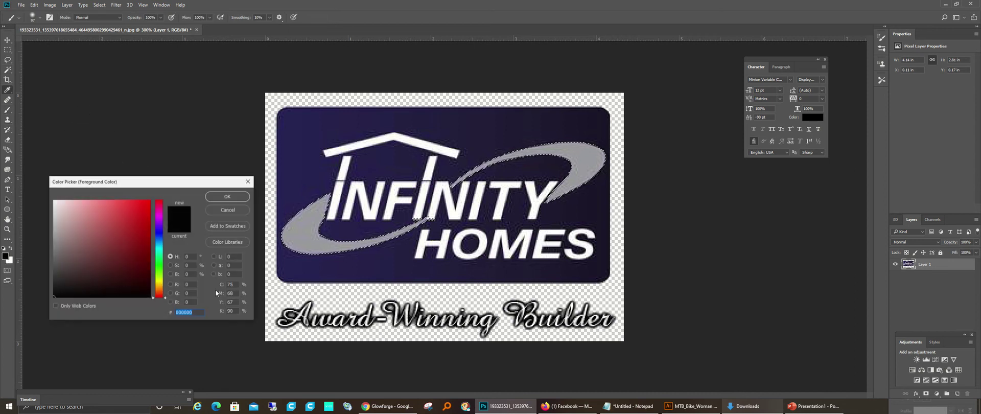
pyautogui.click(304, 210)
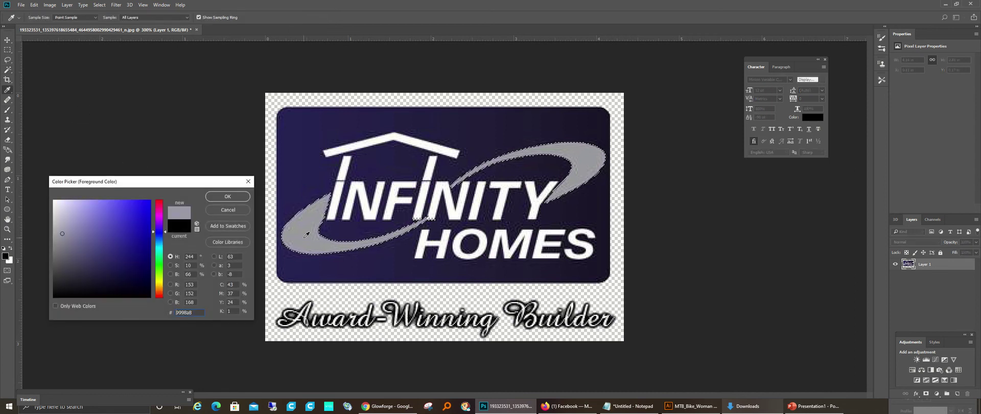
pyautogui.click(234, 197)
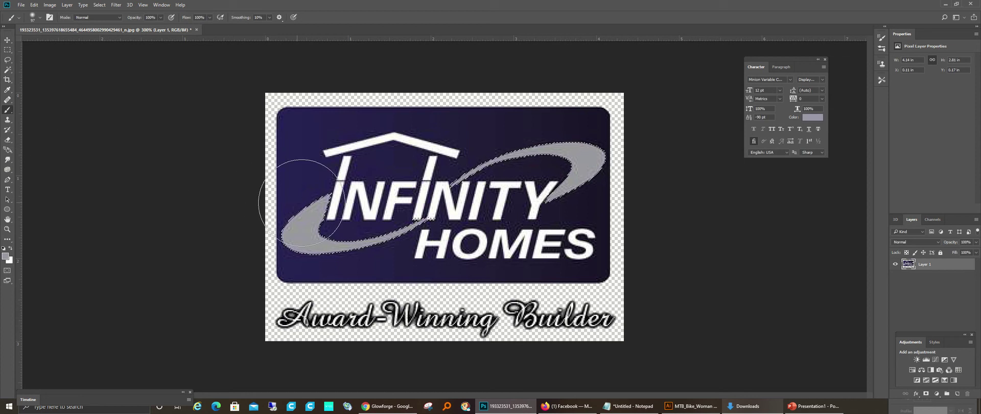
pyautogui.moveTo(301, 203)
pyautogui.mouseDown()
pyautogui.moveTo(373, 204)
pyautogui.moveTo(606, 176)
pyautogui.mouseUp()
pyautogui.moveTo(660, 137); pyautogui.dragTo(661, 146)
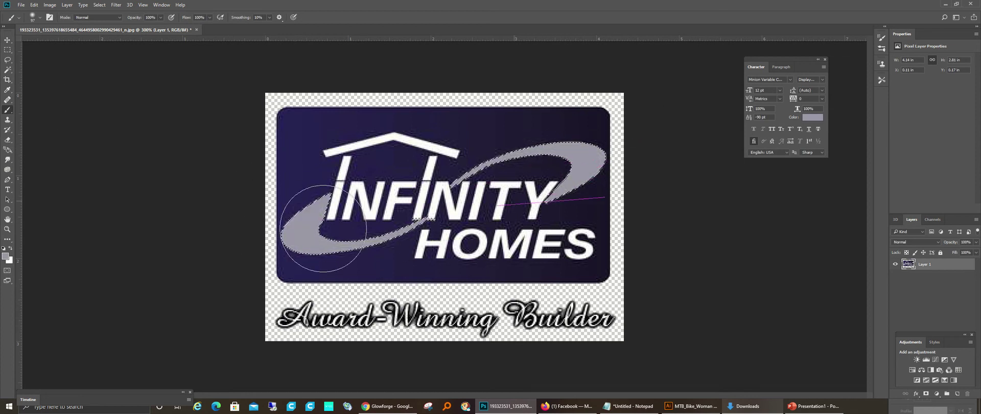
pyautogui.click(99, 5)
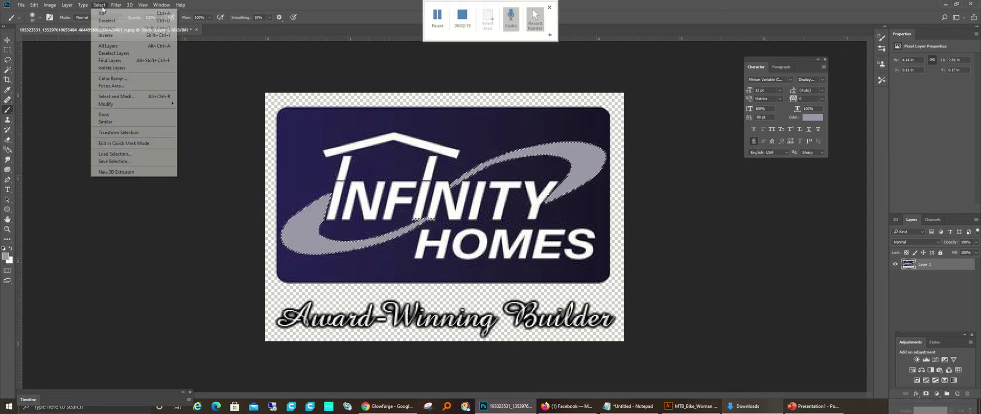
pyautogui.click(105, 21)
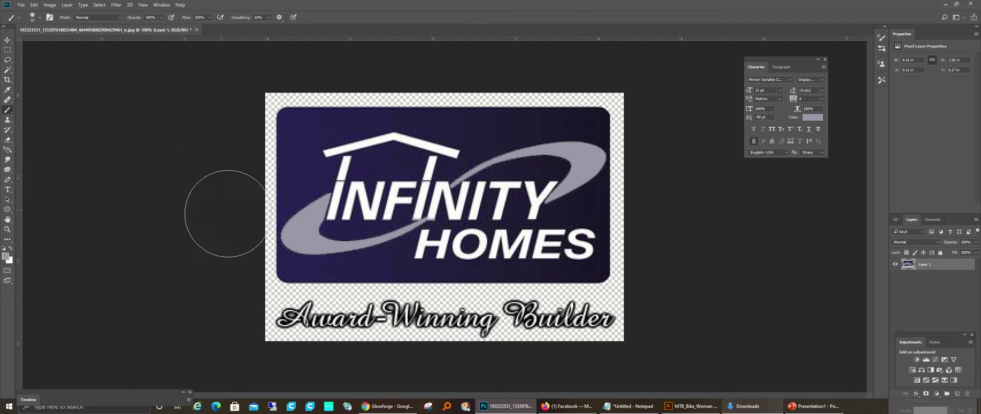
# Magic Wand at tolerance 40 the blue area and transparent border, then invert onto the artwork
pyautogui.click(8, 69)
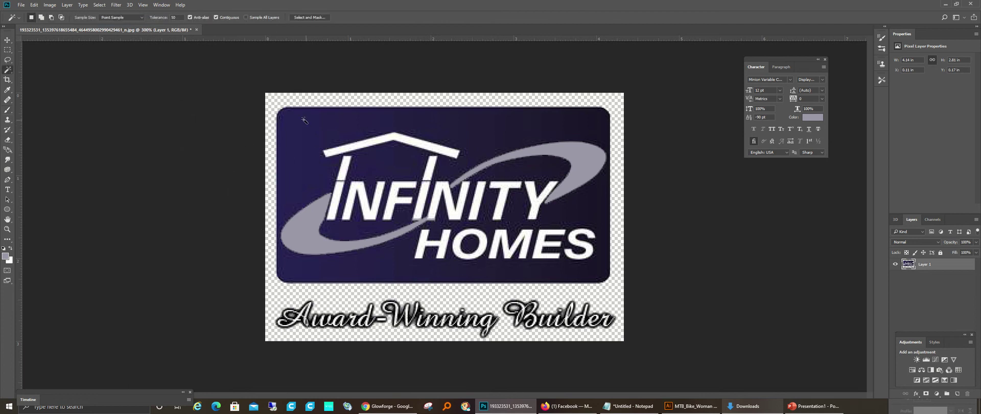
pyautogui.press('Return')
pyautogui.write('40')
pyautogui.click(309, 177)
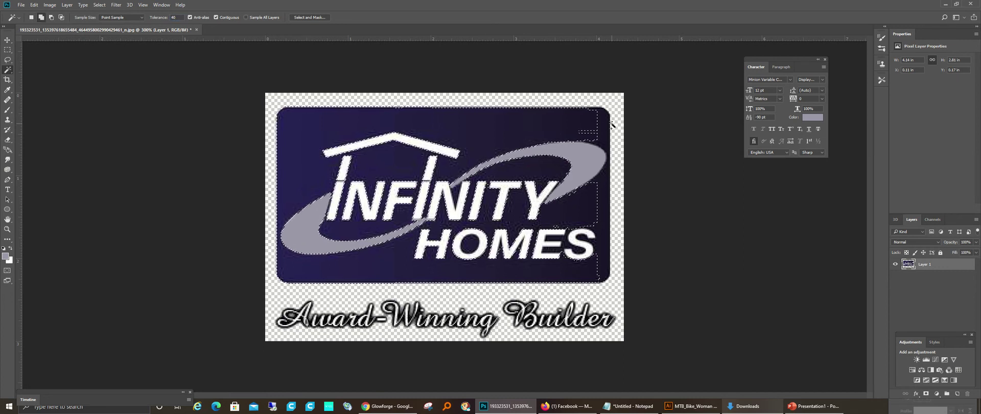
pyautogui.click(523, 265)
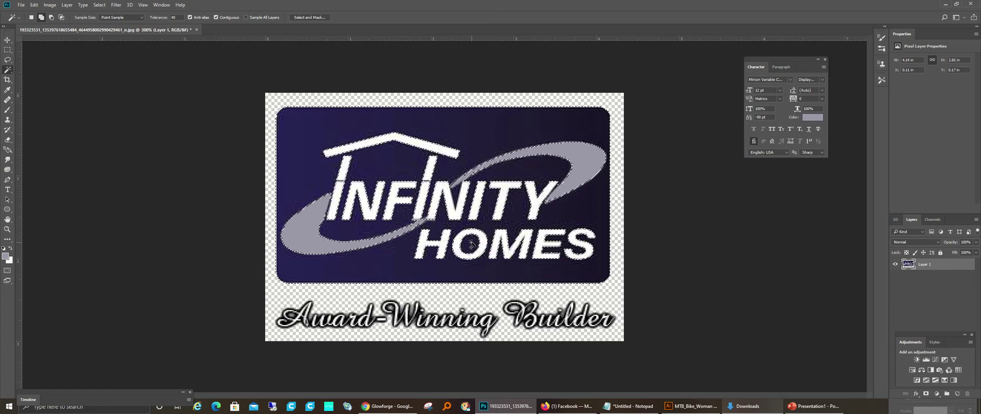
pyautogui.click(419, 102)
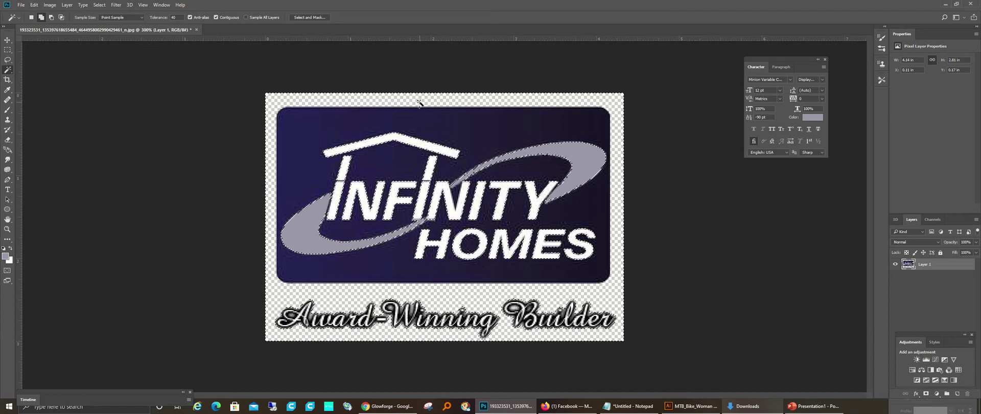
pyautogui.click(97, 8)
pyautogui.click(105, 34)
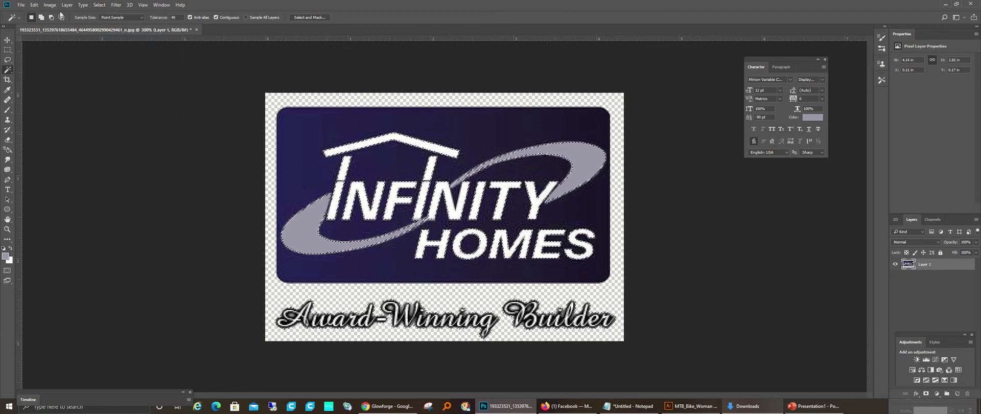
# Copy and paste the artwork onto new Layer 2, then delete Layer 1
pyautogui.click(34, 5)
pyautogui.click(35, 5)
pyautogui.click(35, 5)
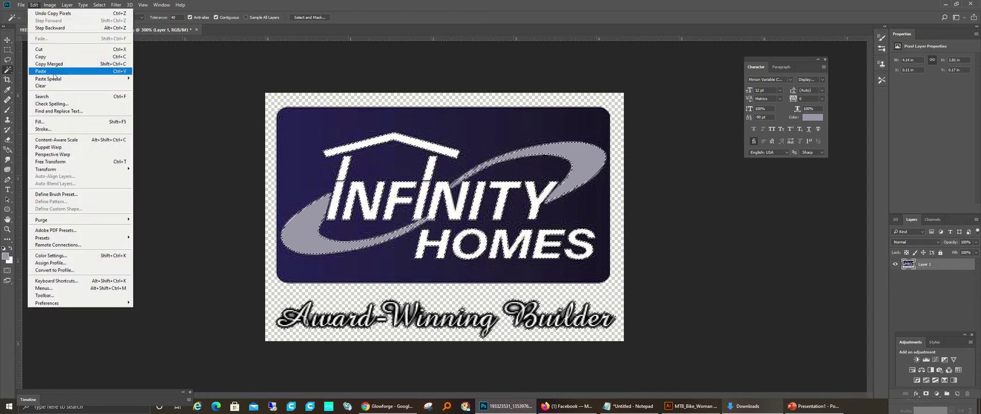
pyautogui.click(54, 73)
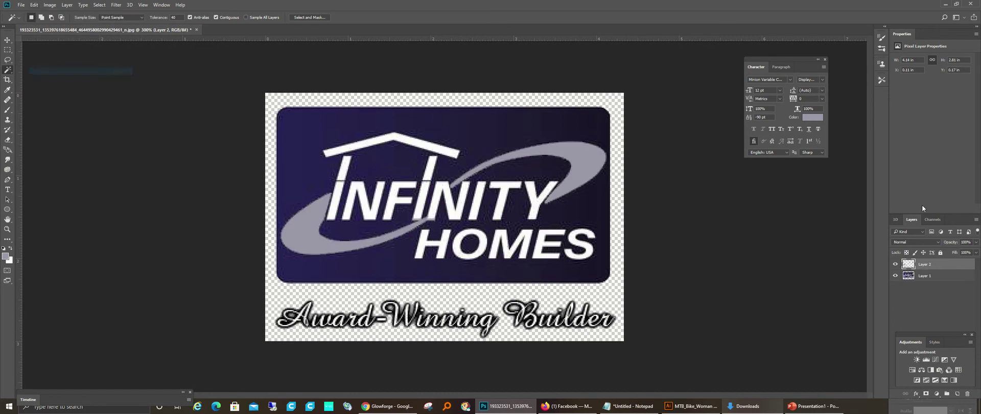
pyautogui.click(935, 280)
pyautogui.press('Delete')
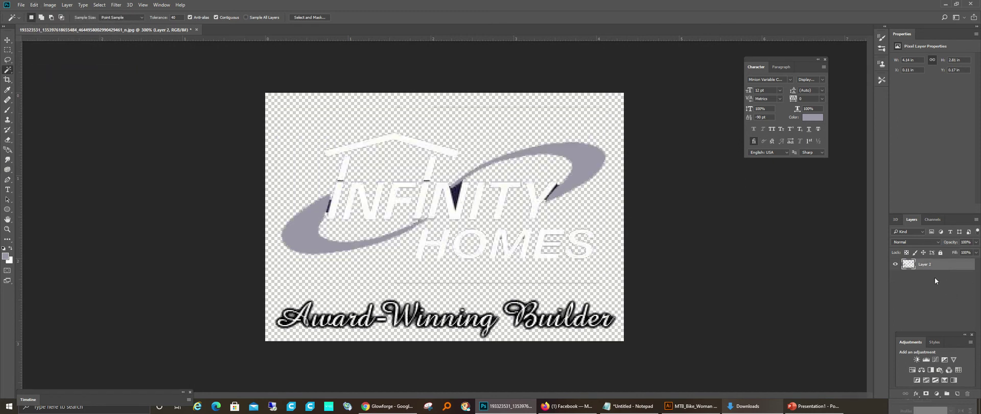
# Step backward to restore Layer 1, then add the HOMES letters and grey swoosh to the selection
pyautogui.click(34, 5)
pyautogui.click(50, 28)
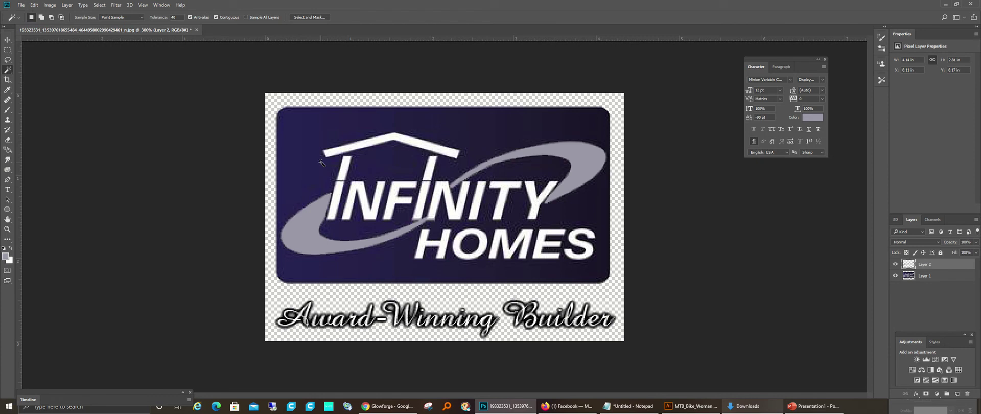
pyautogui.press('shift')
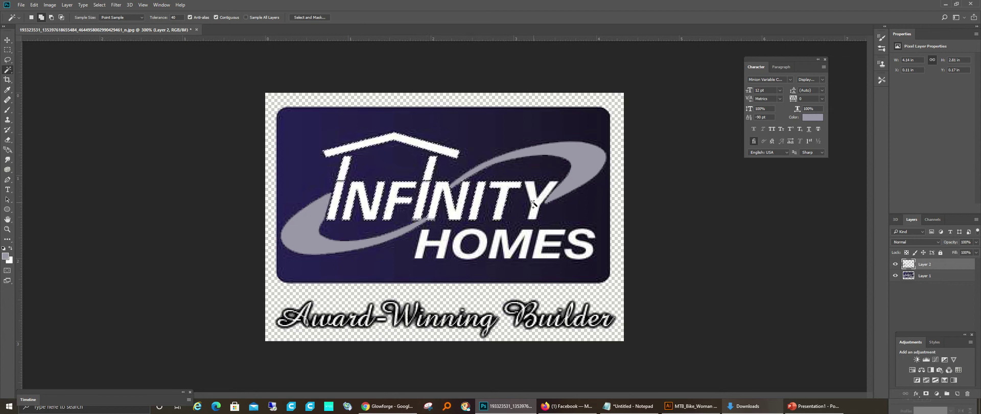
pyautogui.keyDown('shift'); pyautogui.click(453, 246); pyautogui.keyUp('shift')
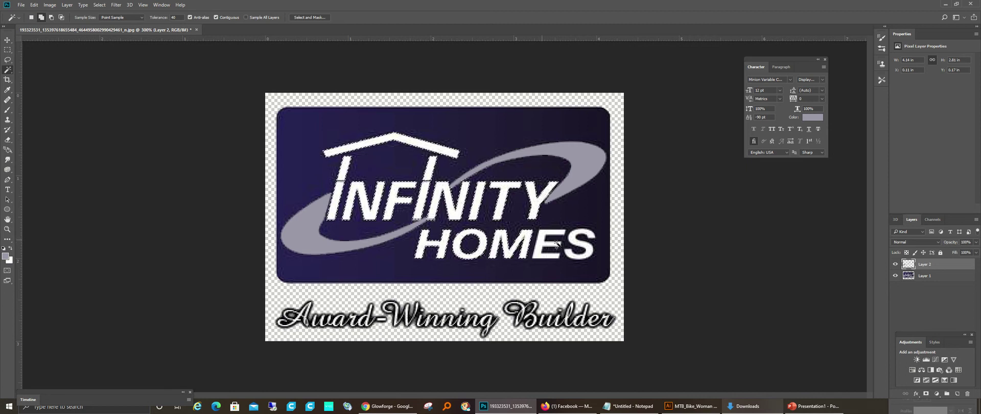
pyautogui.click(577, 173)
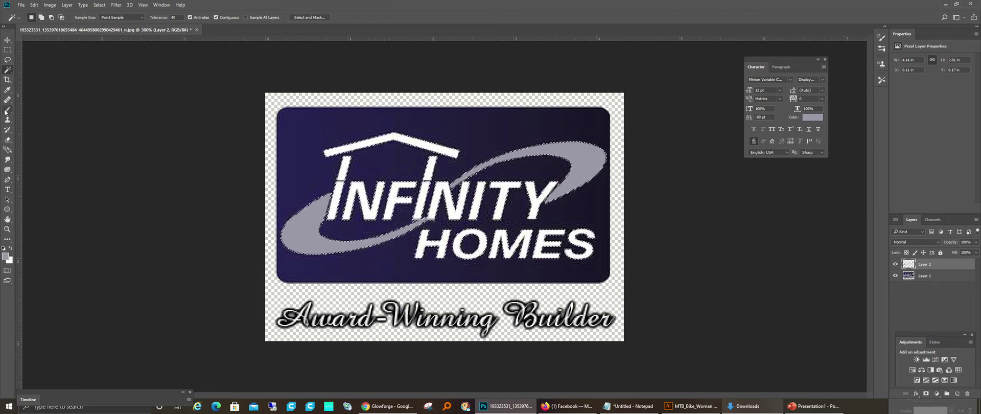
# Brush the selected lettering, roof and swoosh solid black using default colours, then invert the selection
pyautogui.click(4, 250)
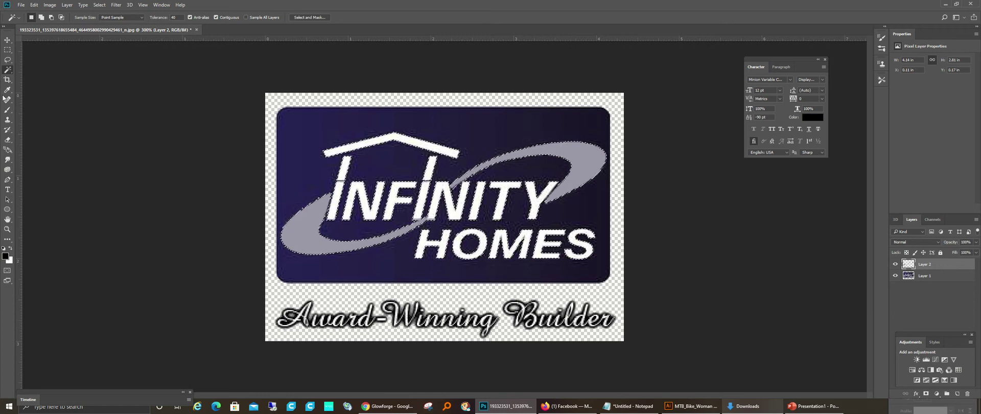
pyautogui.click(8, 113)
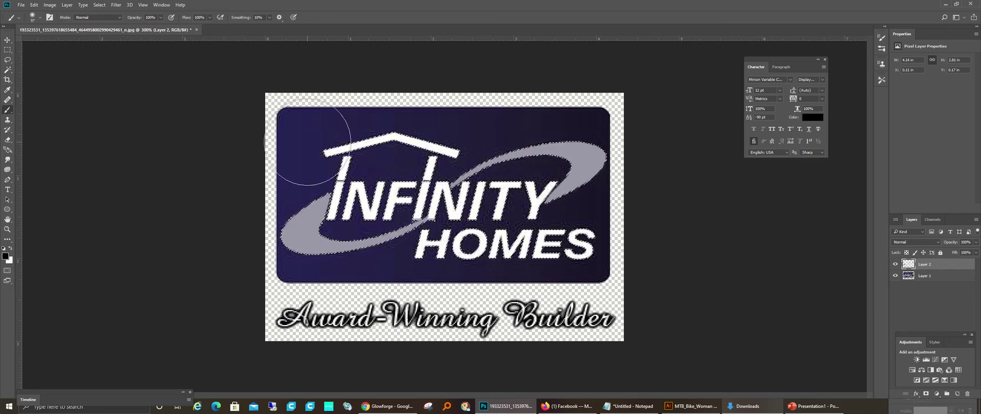
pyautogui.moveTo(230, 164)
pyautogui.mouseDown()
pyautogui.moveTo(511, 241)
pyautogui.moveTo(624, 250)
pyautogui.mouseUp()
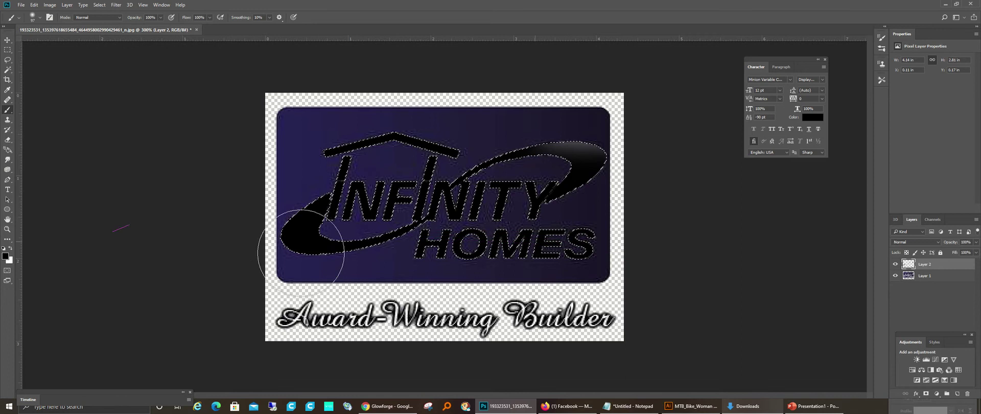
pyautogui.keyDown('shift'); pyautogui.click(639, 160); pyautogui.keyUp('shift')
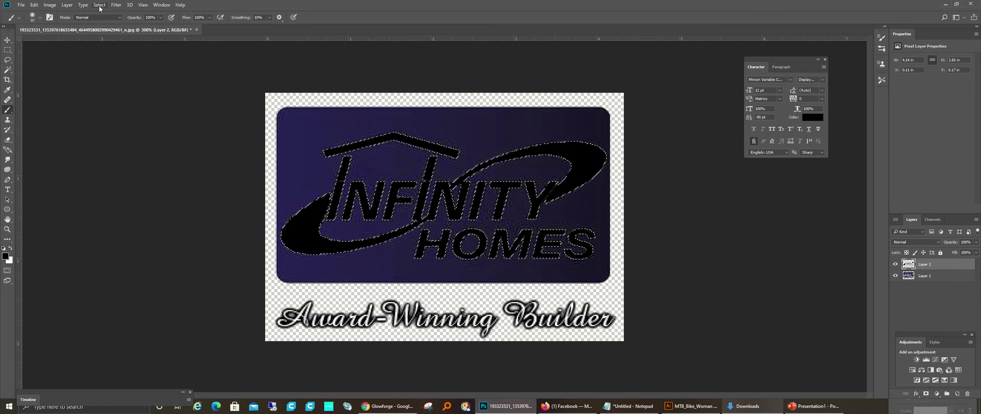
pyautogui.click(100, 5)
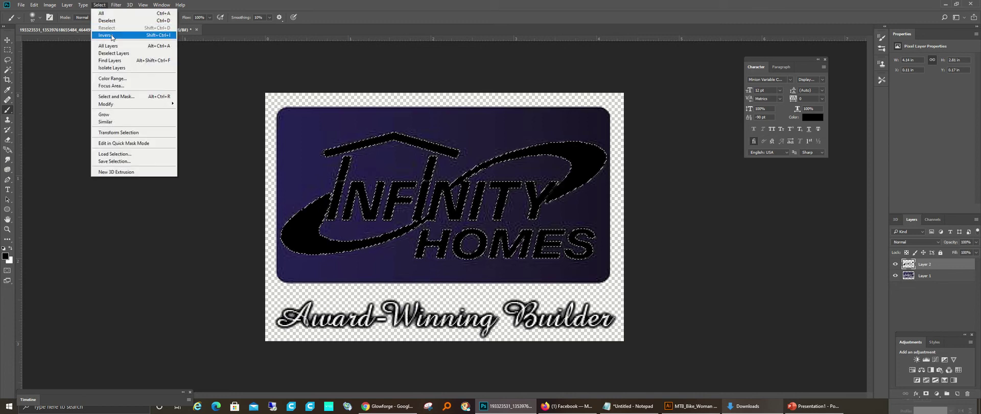
pyautogui.click(7, 70)
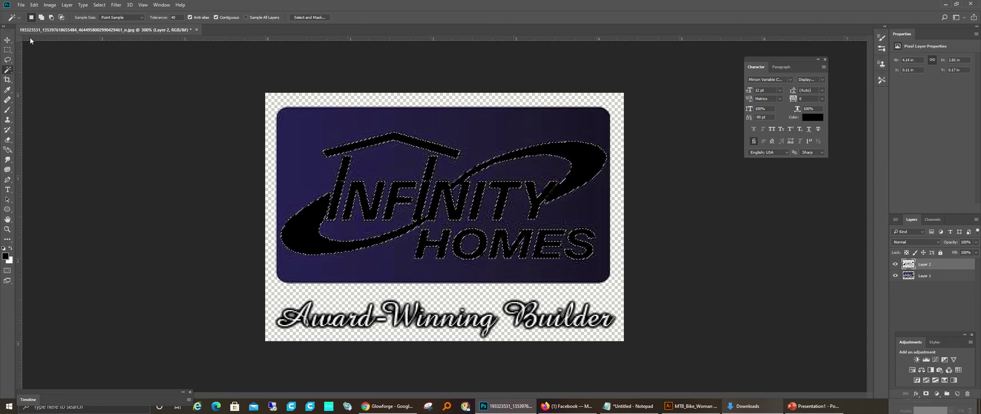
# Copy the black artwork and create a new document at 270 pixels/inch
pyautogui.click(36, 7)
pyautogui.click(33, 5)
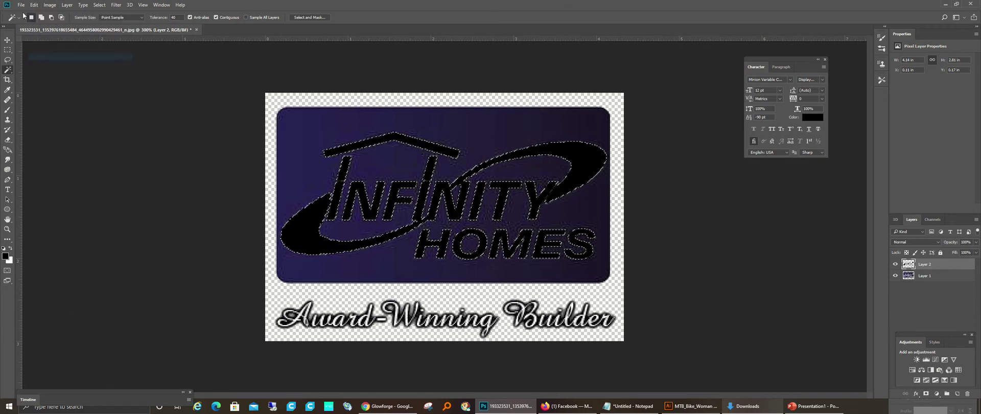
pyautogui.click(21, 5)
pyautogui.click(28, 15)
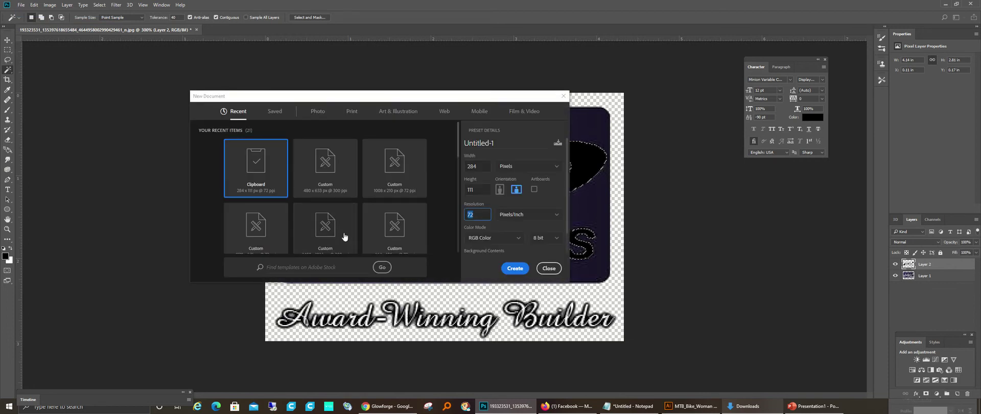
pyautogui.write('270')
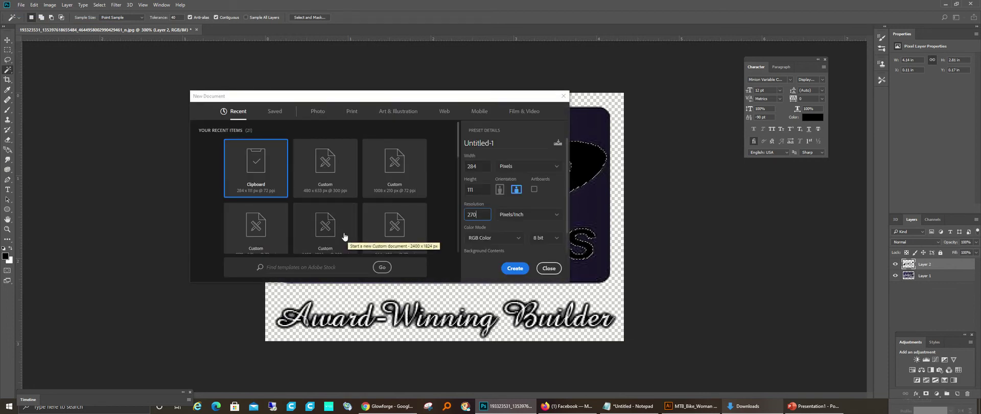
pyautogui.click(515, 268)
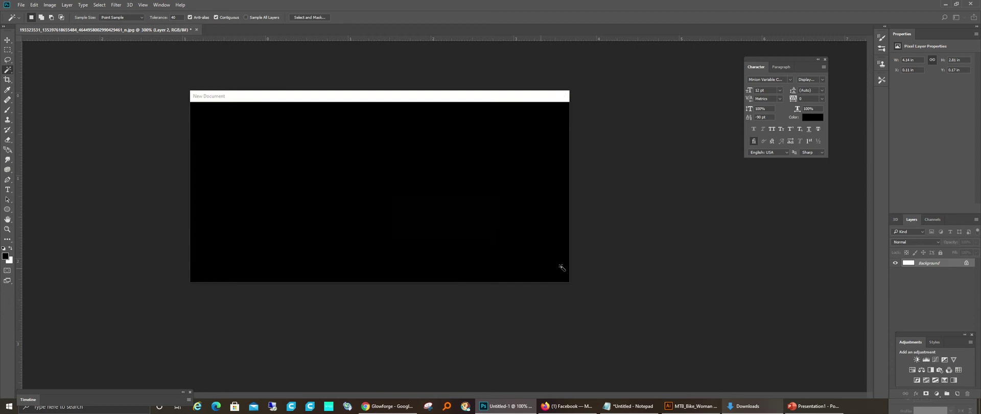
# Paste the black logo into Untitled-1, zoom in, and delete its white Background layer
pyautogui.click(33, 5)
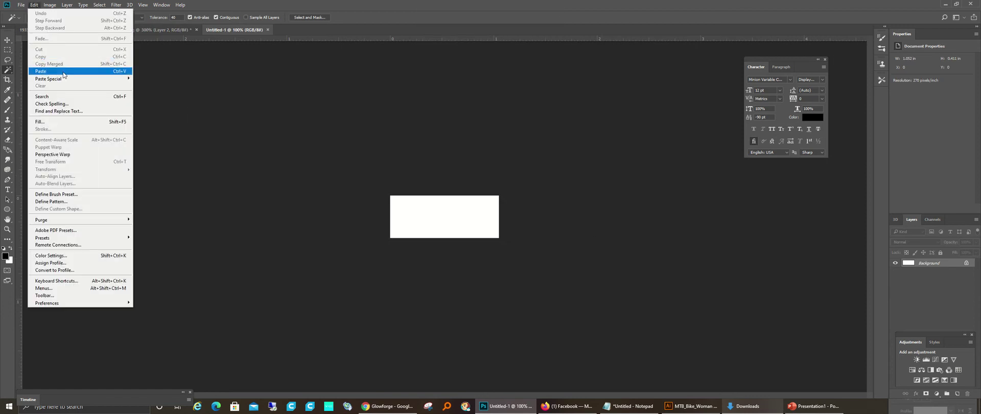
pyautogui.click(41, 71)
pyautogui.click(7, 229)
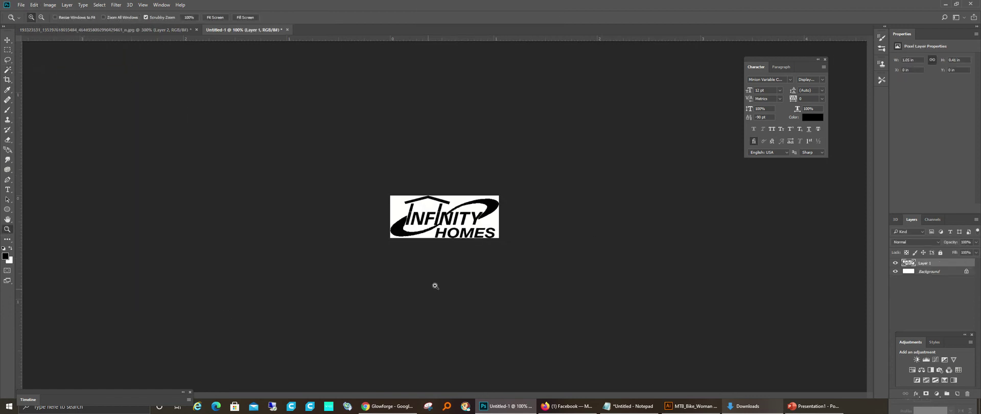
pyautogui.click(452, 218)
pyautogui.click(452, 224)
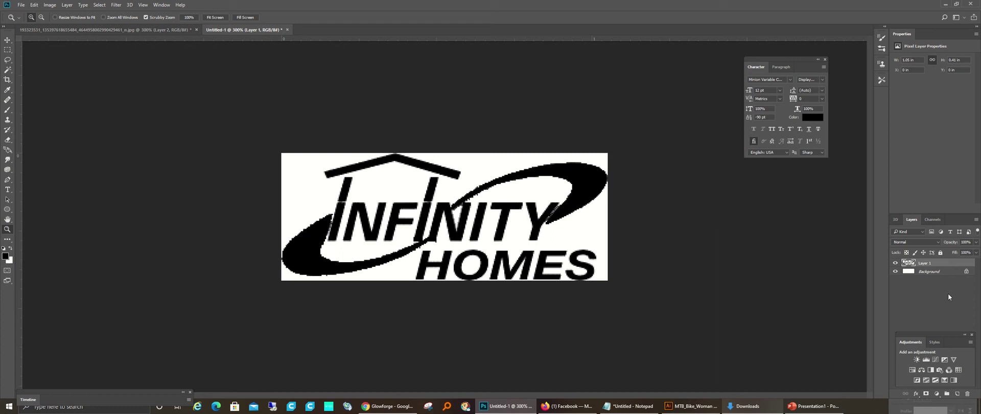
pyautogui.click(921, 272)
pyautogui.press('Delete')
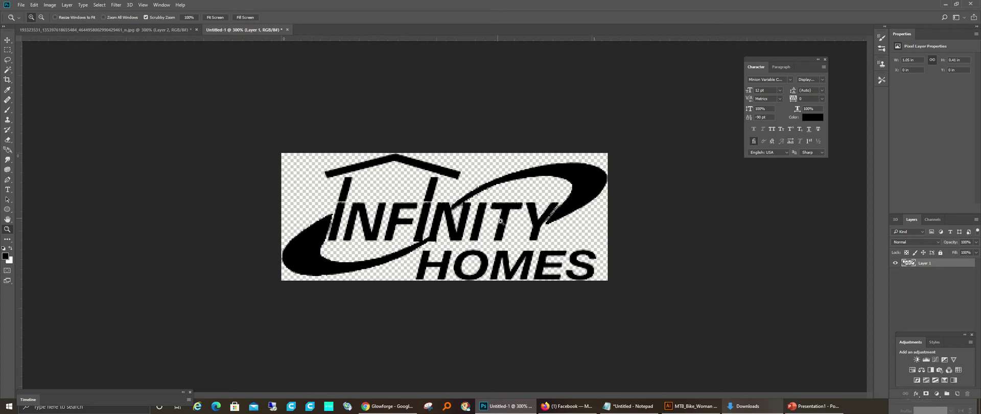
# Cycle through the logo documents to Untitled-2, then bring Firefox's Infinity Homes website forward
pyautogui.click(157, 29)
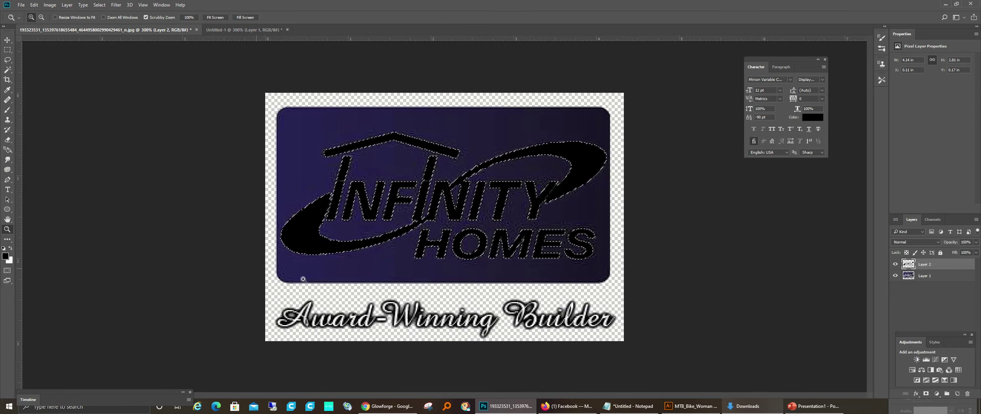
pyautogui.click(447, 15)
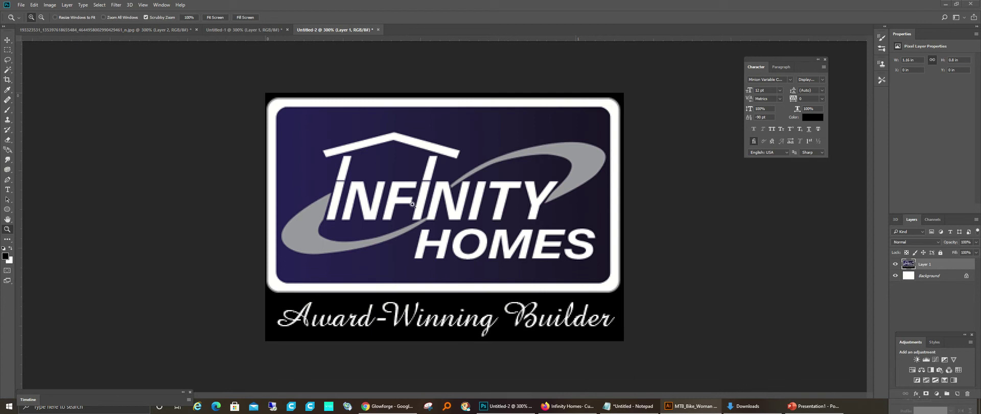
pyautogui.click(251, 29)
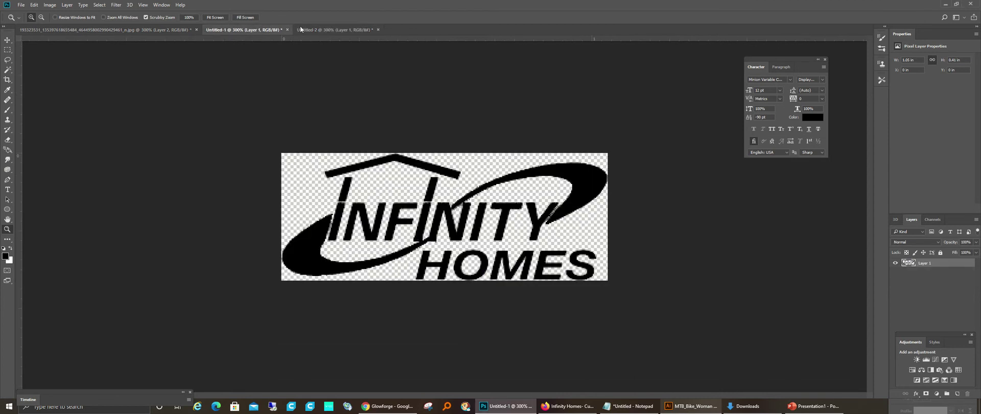
pyautogui.click(315, 31)
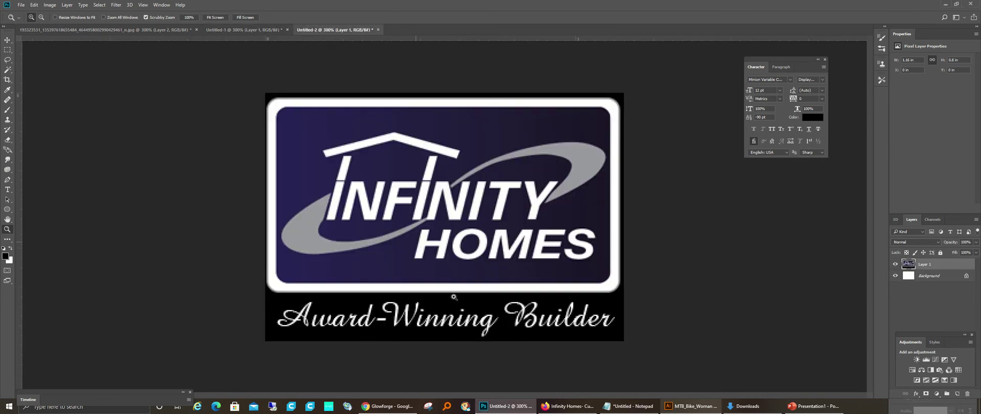
pyautogui.click(567, 406)
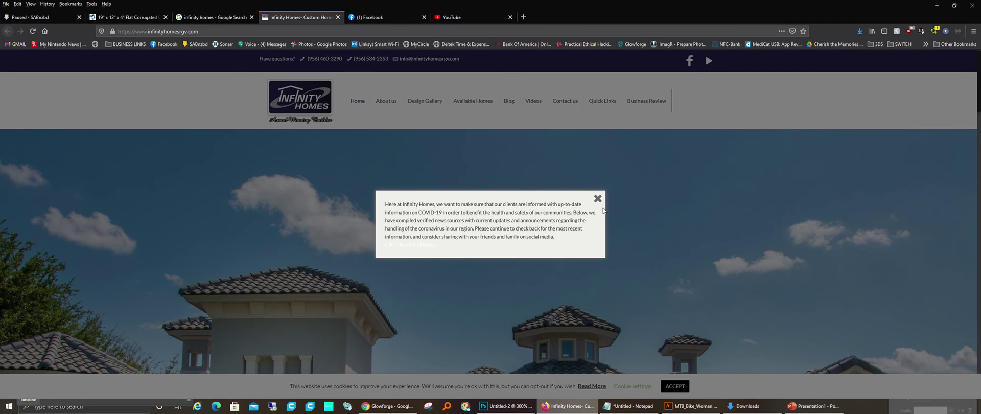
# Dismiss the COVID-19 notice on the Infinity Homes site and return to Photoshop
pyautogui.click(599, 201)
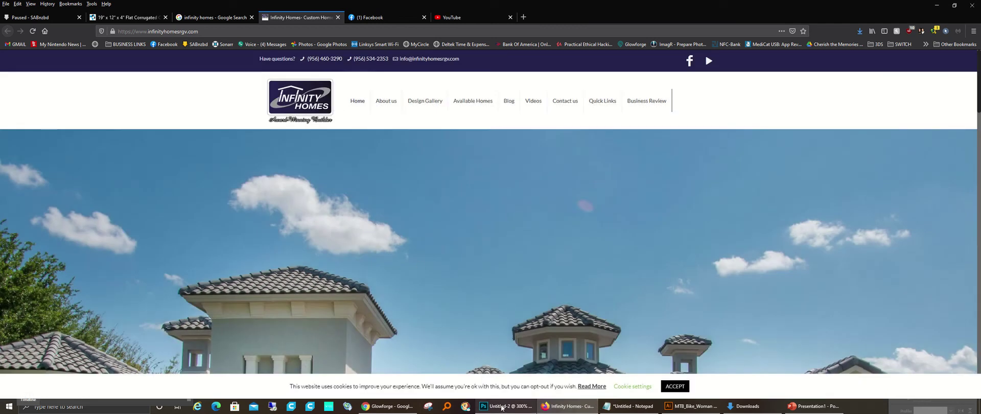
pyautogui.click(502, 407)
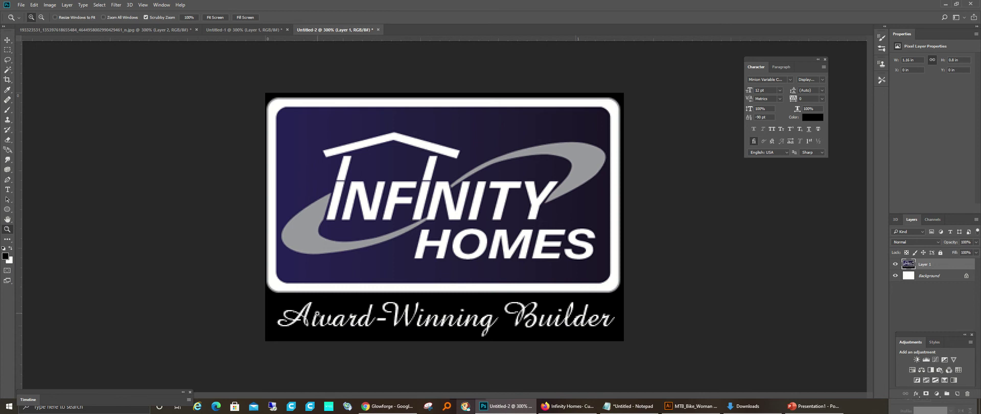
# Magic-wand the grey swoosh and select similar colours at tolerance 60
pyautogui.click(9, 70)
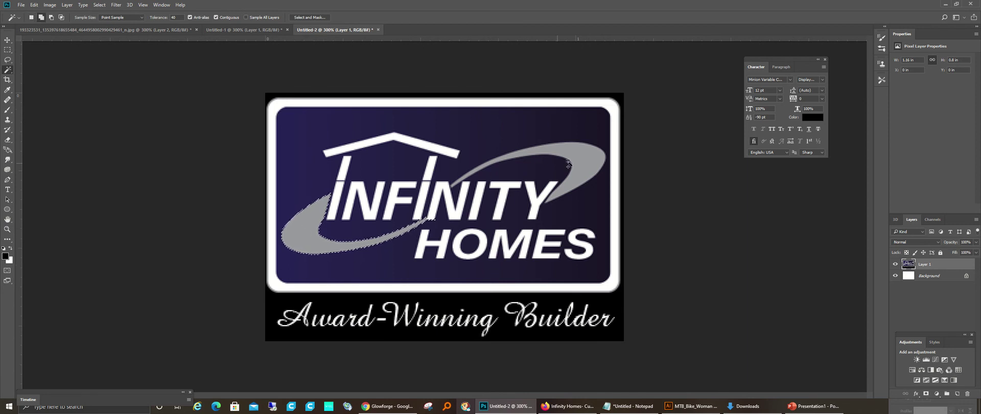
pyautogui.keyDown('shift'); pyautogui.click(463, 174); pyautogui.keyUp('shift')
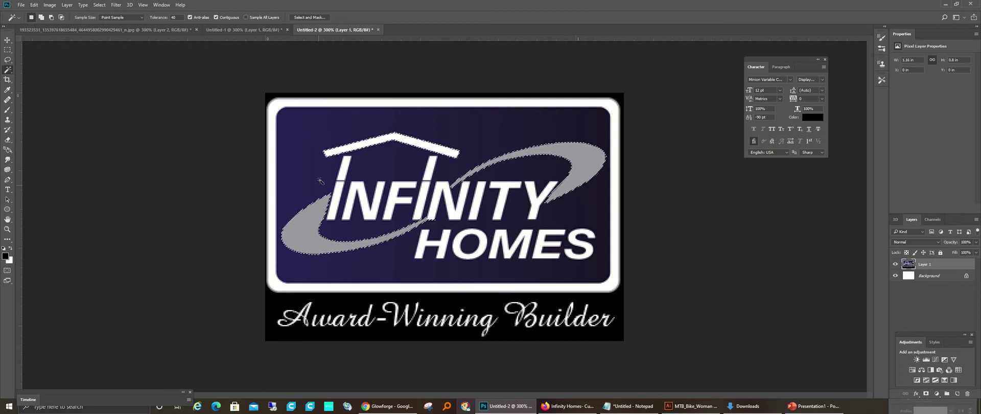
pyautogui.click(99, 5)
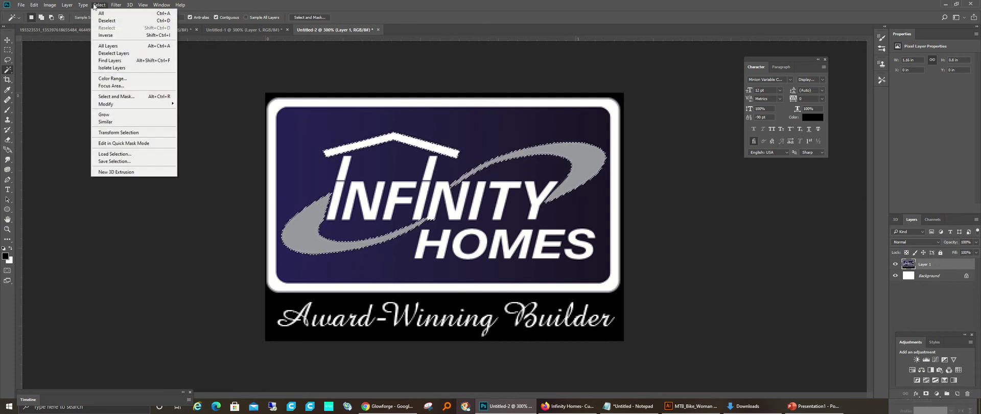
pyautogui.click(116, 124)
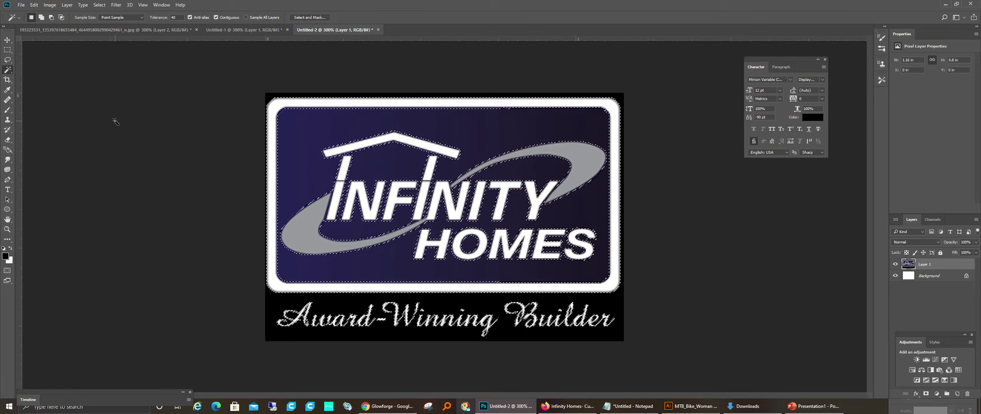
pyautogui.click(161, 19)
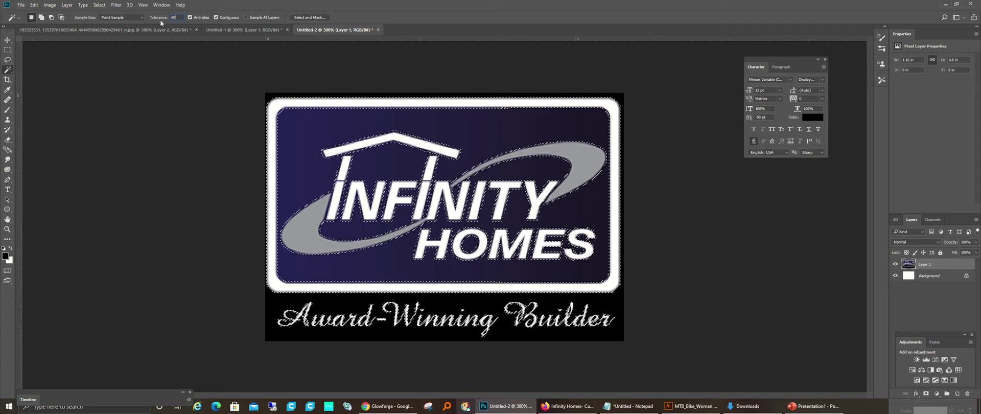
pyautogui.write('60')
pyautogui.click(99, 5)
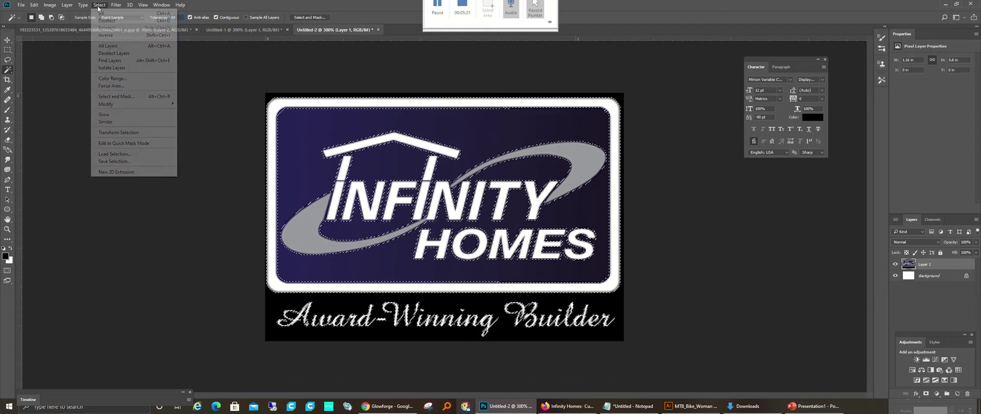
pyautogui.click(116, 123)
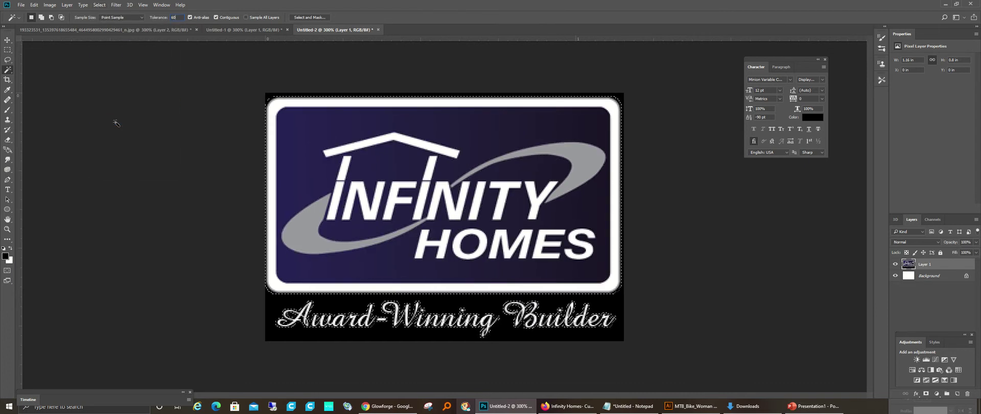
pyautogui.click(33, 4)
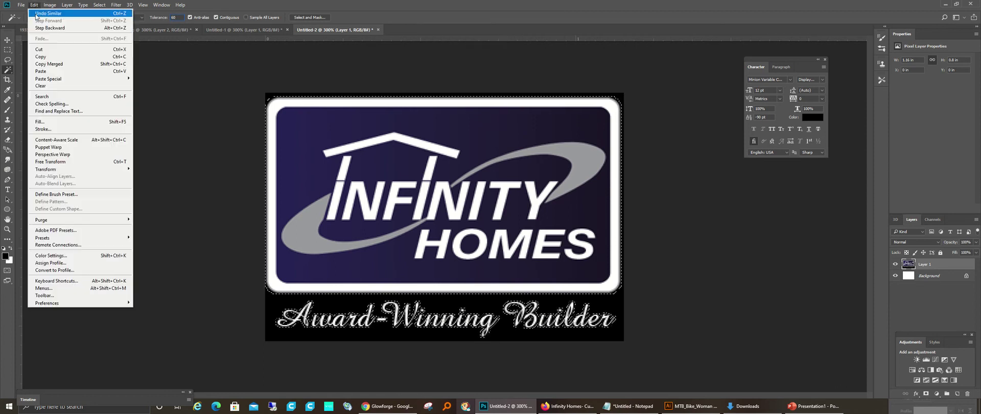
pyautogui.press('Escape')
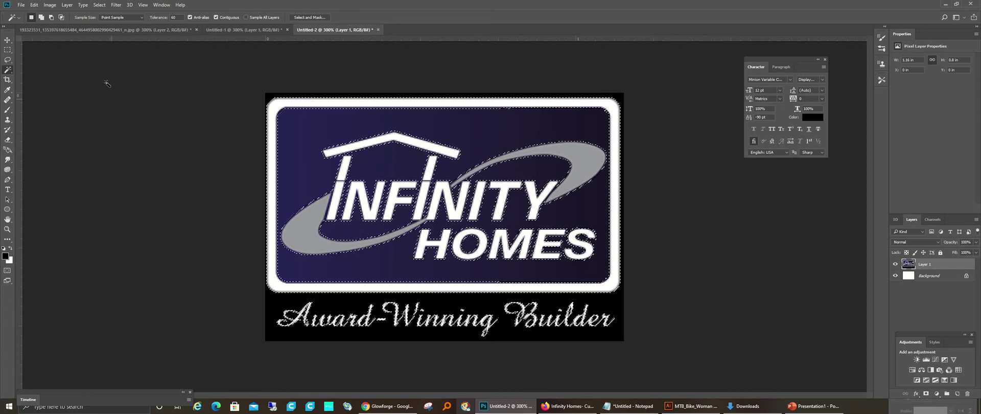
# Copy and paste the selection to a trial layer, check it by toggling Layer 1, then undo the paste
pyautogui.click(34, 4)
pyautogui.click(33, 6)
pyautogui.click(33, 6)
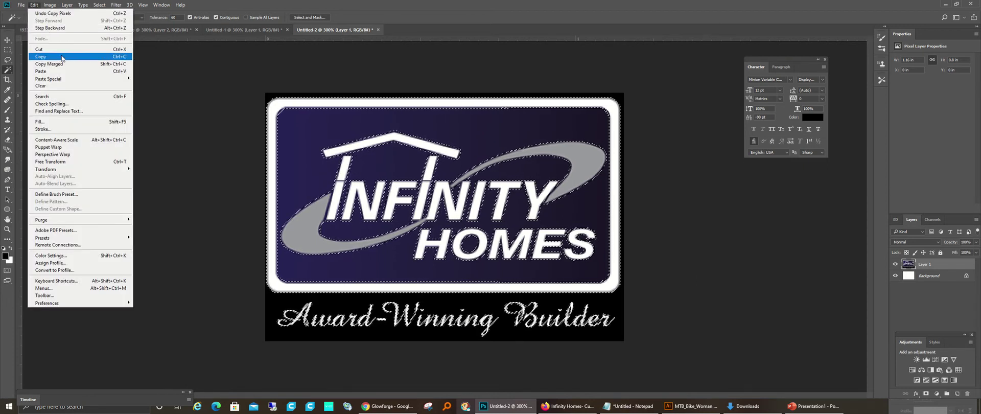
pyautogui.click(49, 66)
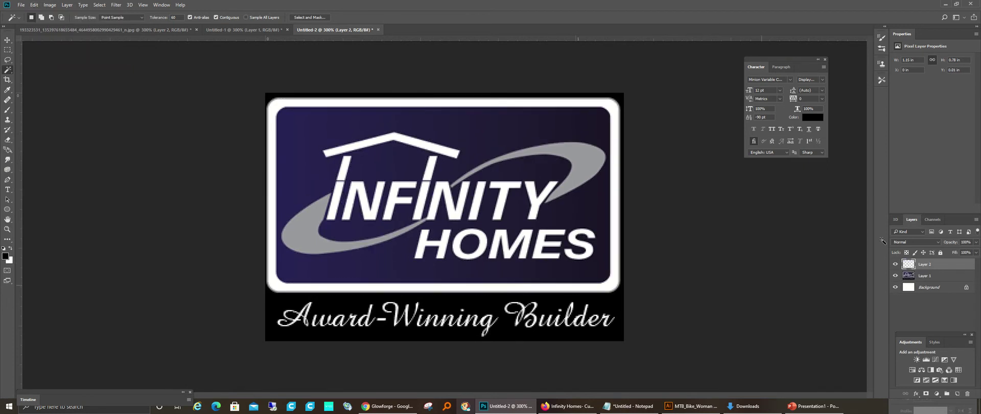
pyautogui.click(896, 276)
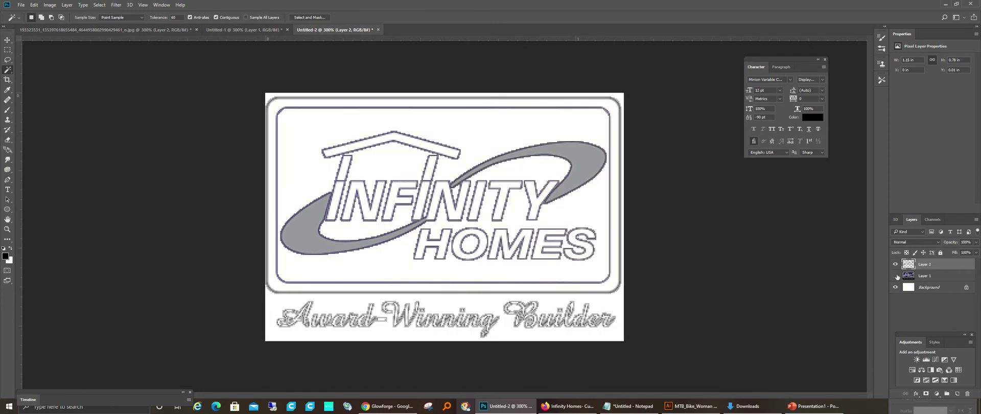
pyautogui.click(896, 276)
pyautogui.click(34, 4)
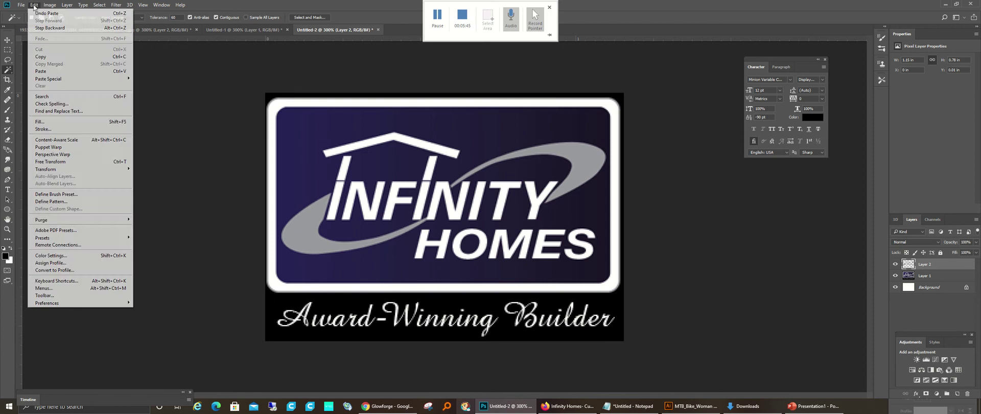
pyautogui.click(37, 12)
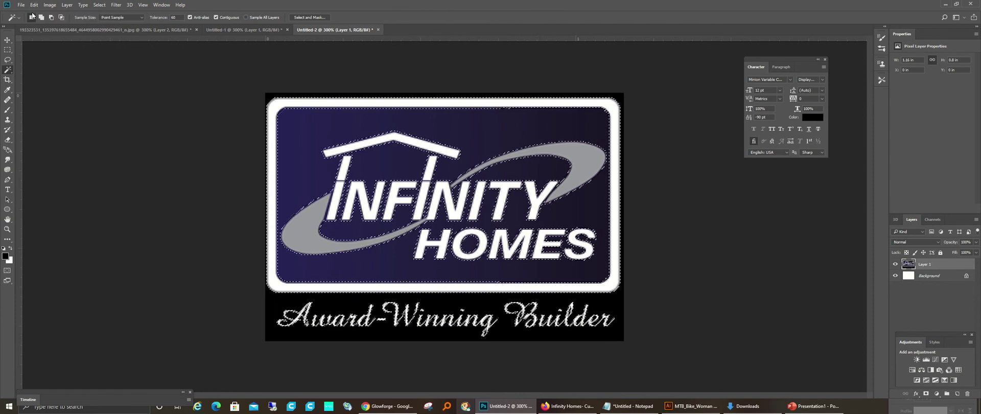
# Brush the selected logo shapes solid black and paste them as a new layer
pyautogui.click(10, 111)
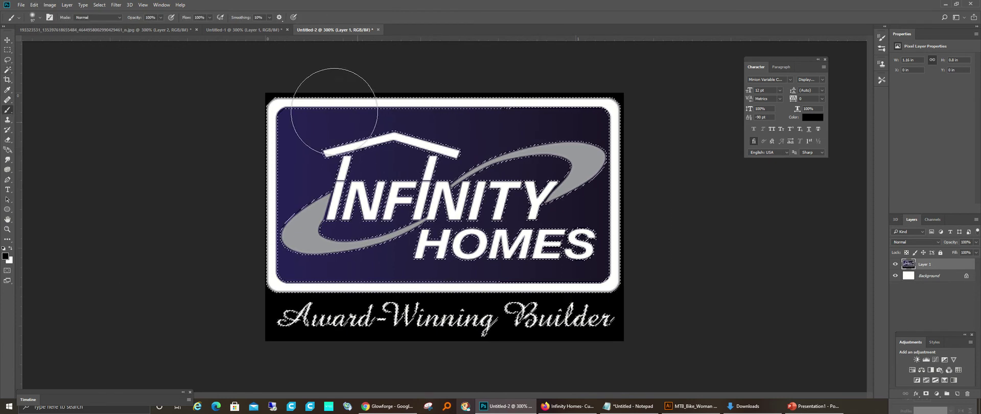
pyautogui.moveTo(230, 103)
pyautogui.mouseDown()
pyautogui.moveTo(618, 110)
pyautogui.moveTo(530, 102)
pyautogui.moveTo(697, 164)
pyautogui.moveTo(334, 188)
pyautogui.moveTo(33, 285)
pyautogui.moveTo(412, 346)
pyautogui.moveTo(744, 339)
pyautogui.moveTo(171, 248)
pyautogui.moveTo(263, 171)
pyautogui.moveTo(679, 285)
pyautogui.moveTo(54, 168)
pyautogui.moveTo(1, 225)
pyautogui.mouseUp()
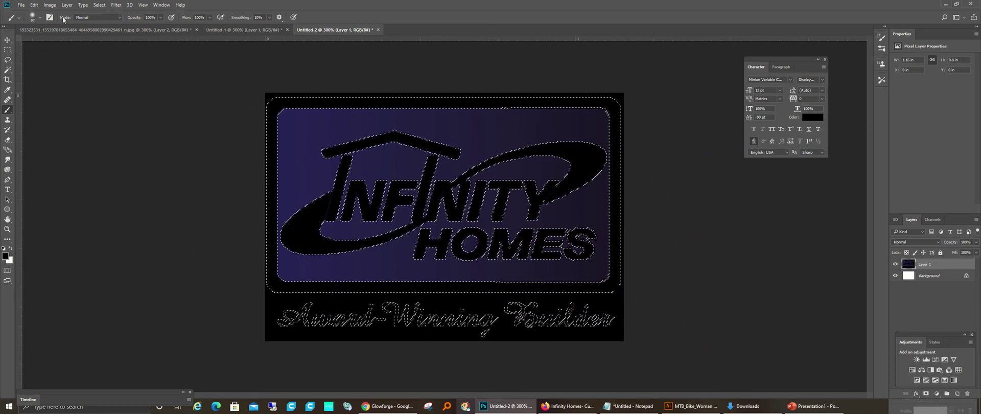
pyautogui.click(34, 4)
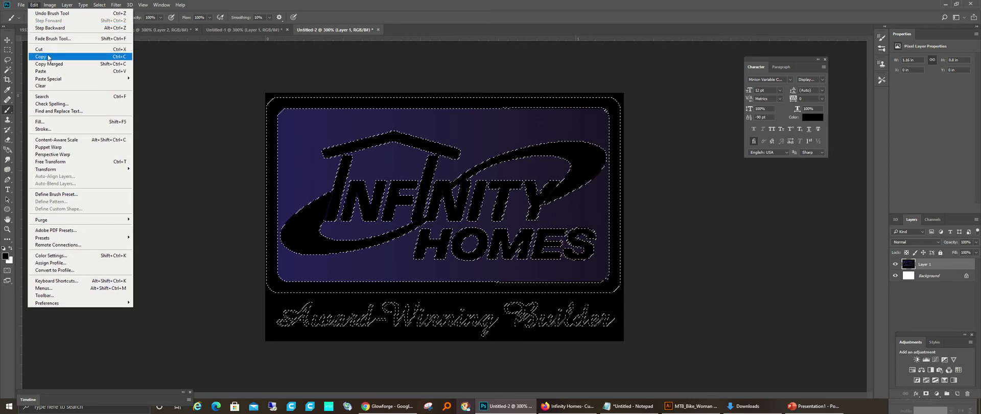
pyautogui.click(41, 57)
pyautogui.click(34, 5)
pyautogui.click(50, 71)
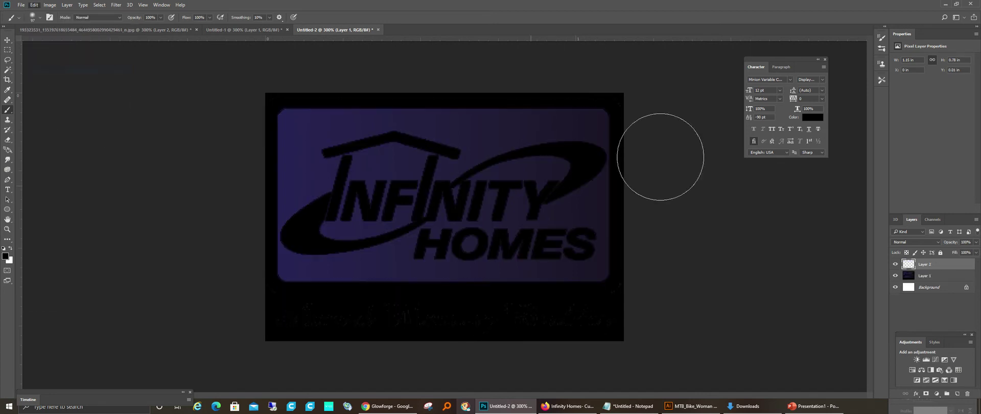
# Hide Layer 1 and the Background, then select all and copy the black logo
pyautogui.click(896, 276)
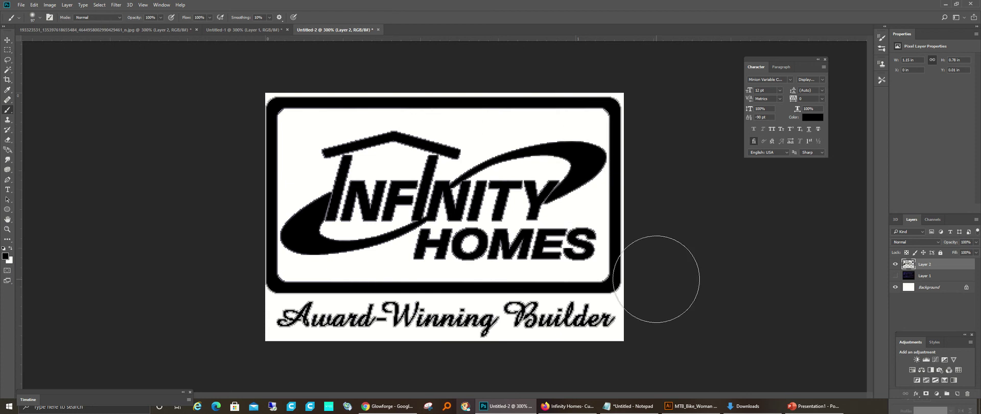
pyautogui.click(895, 287)
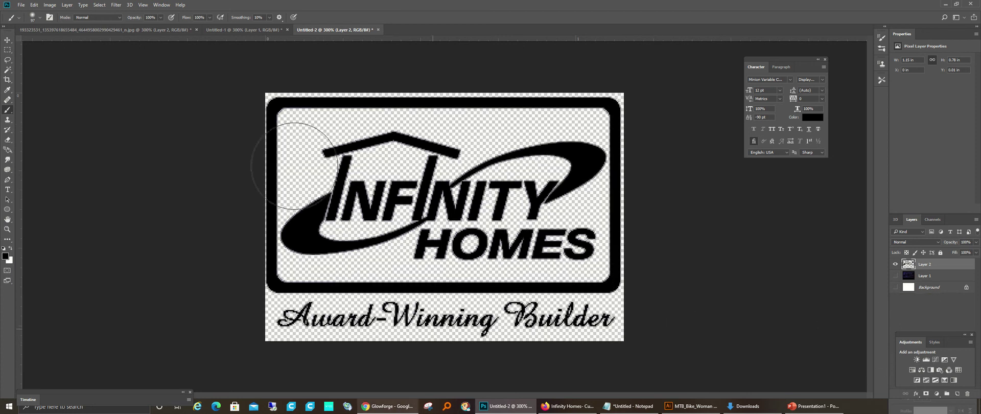
pyautogui.click(101, 6)
pyautogui.click(103, 13)
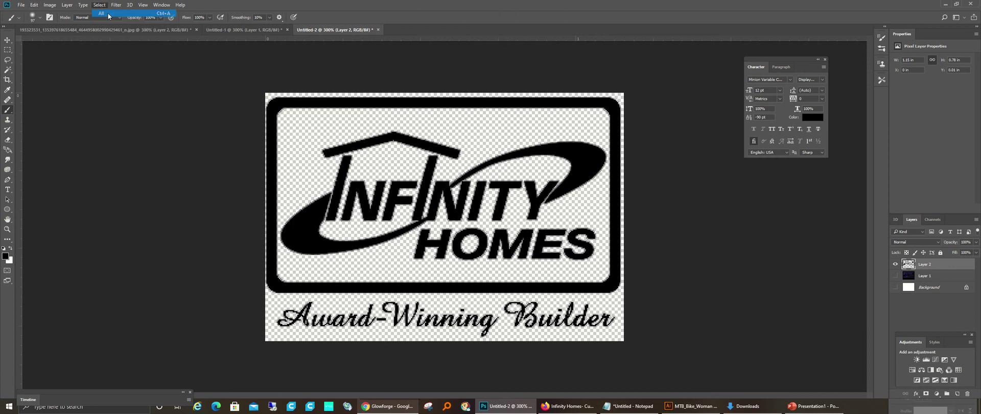
pyautogui.click(35, 5)
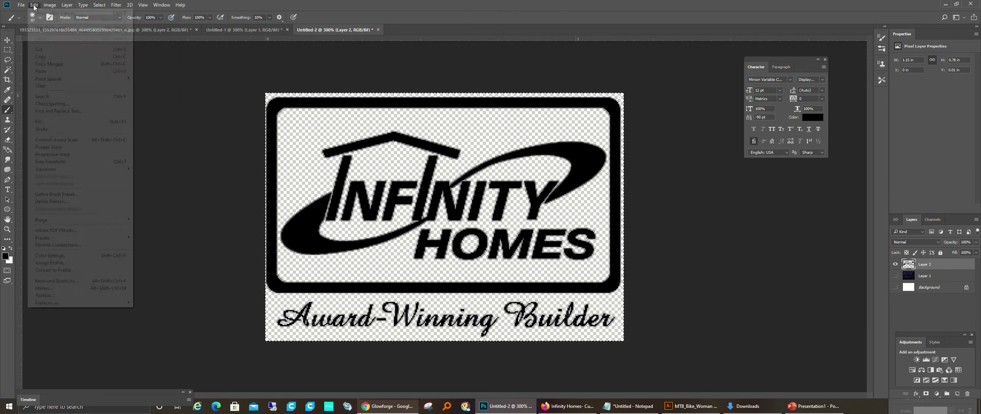
pyautogui.click(55, 57)
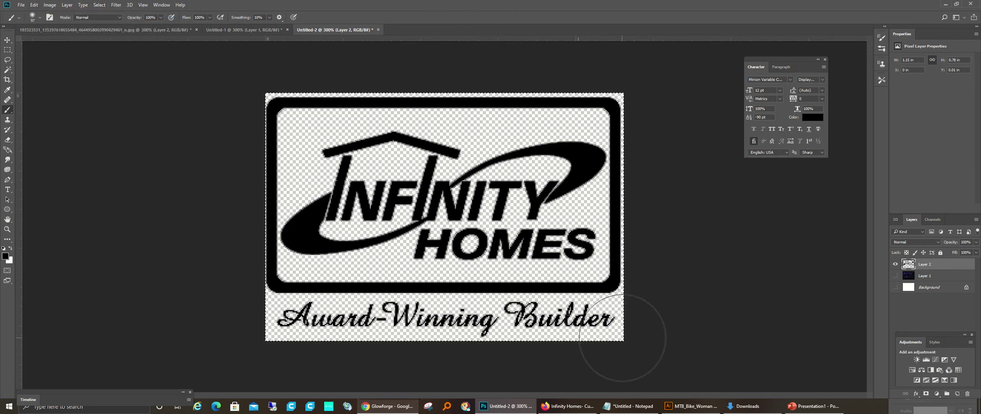
pyautogui.click(690, 406)
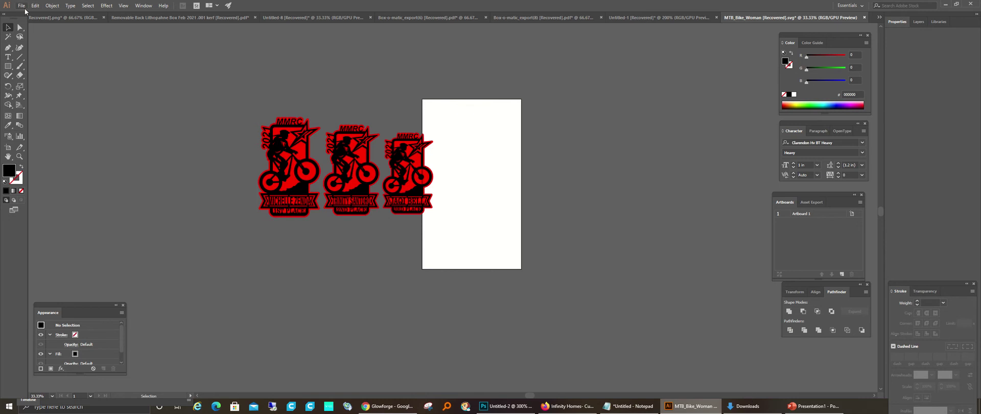
# Create a new 10 by 10 inch Illustrator document and paste the black logo image into it
pyautogui.click(25, 7)
pyautogui.click(31, 17)
pyautogui.hotkey('ctrl', 'n')
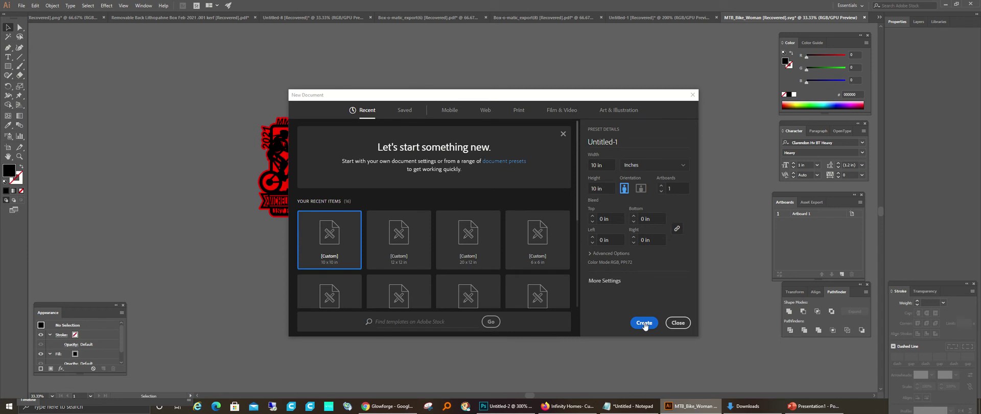
pyautogui.click(645, 323)
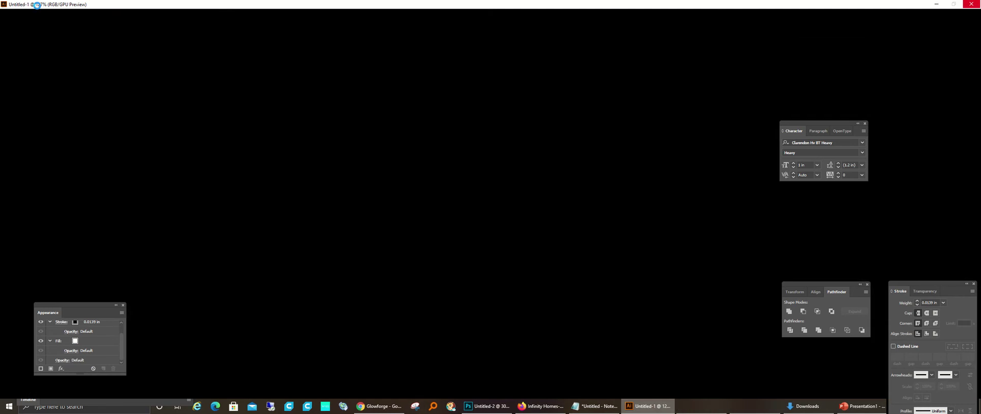
pyautogui.click(35, 5)
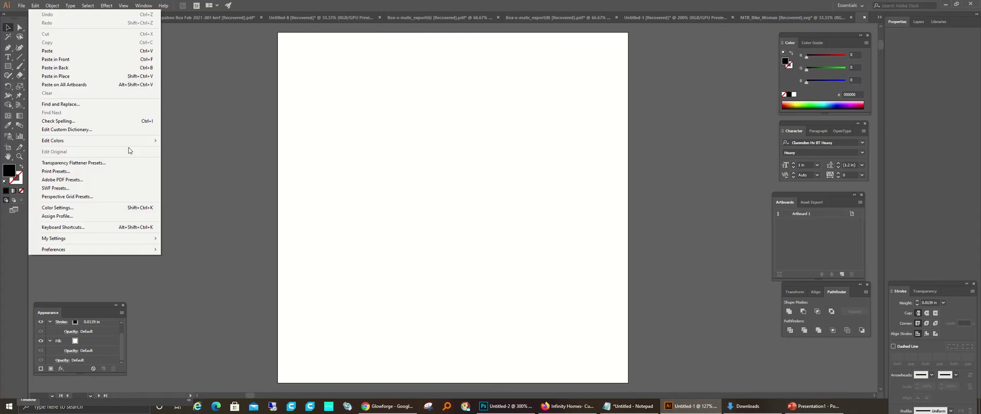
pyautogui.click(63, 53)
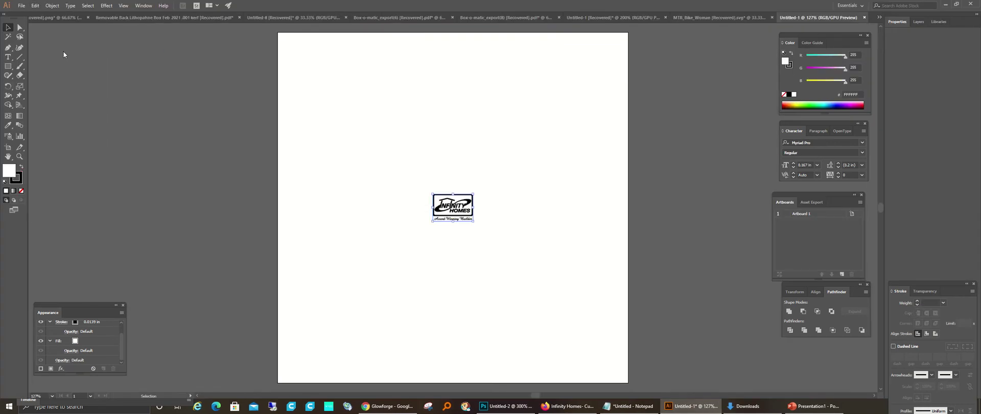
# Zoom in on the logo and open the Image Trace panel with its Advanced options expanded
pyautogui.click(20, 156)
pyautogui.click(463, 204)
pyautogui.click(416, 224)
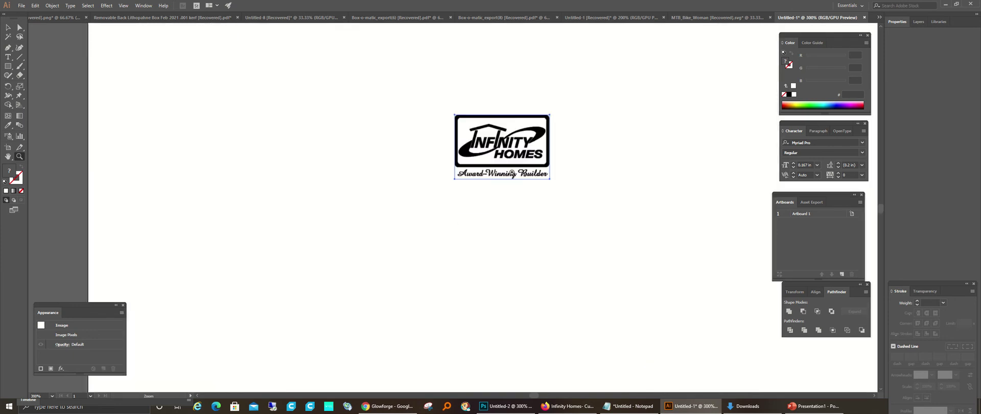
pyautogui.click(537, 140)
pyautogui.click(433, 206)
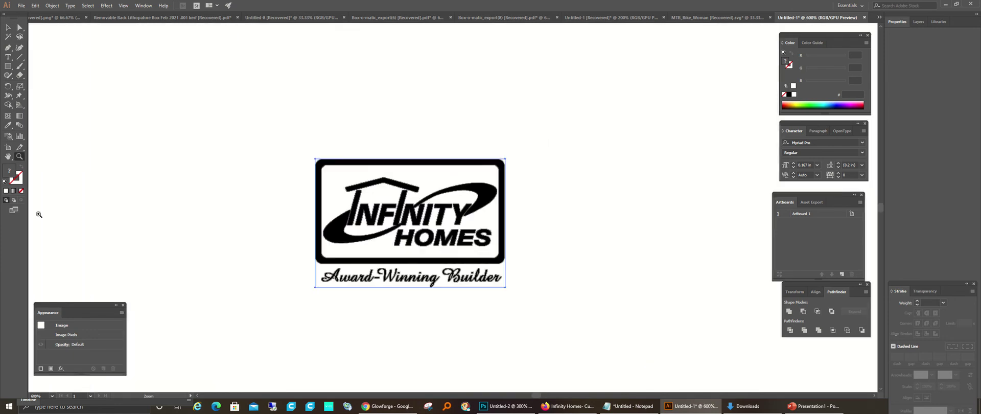
pyautogui.click(145, 6)
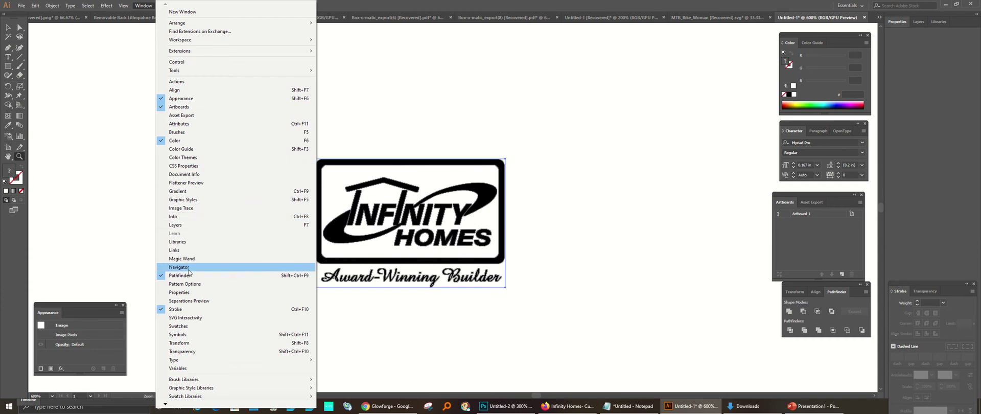
pyautogui.click(203, 208)
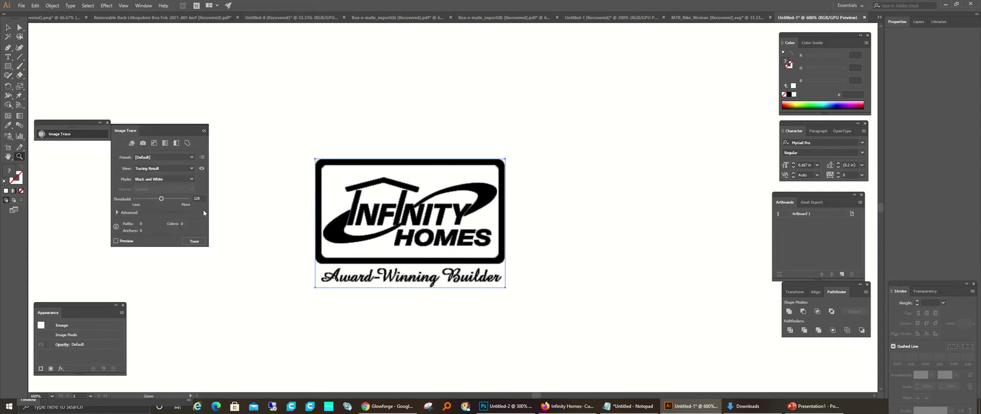
pyautogui.click(116, 213)
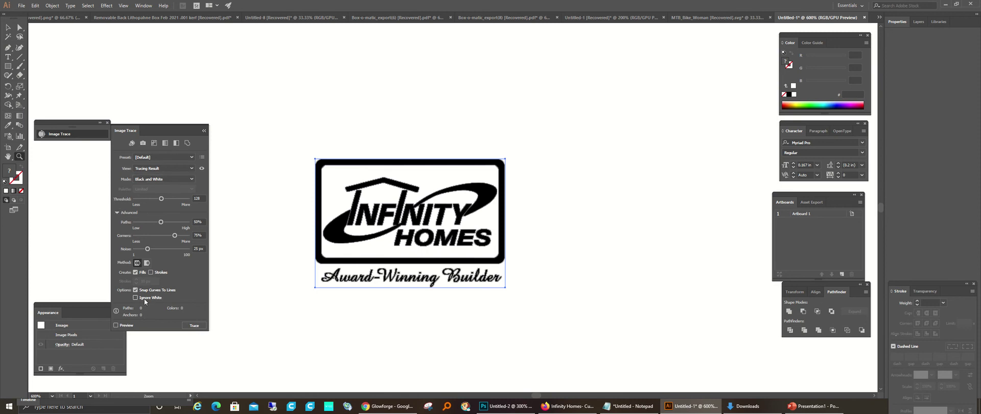
# Turn on trace Preview and Ignore White, then bring the Threshold to about 141
pyautogui.click(115, 325)
pyautogui.click(136, 297)
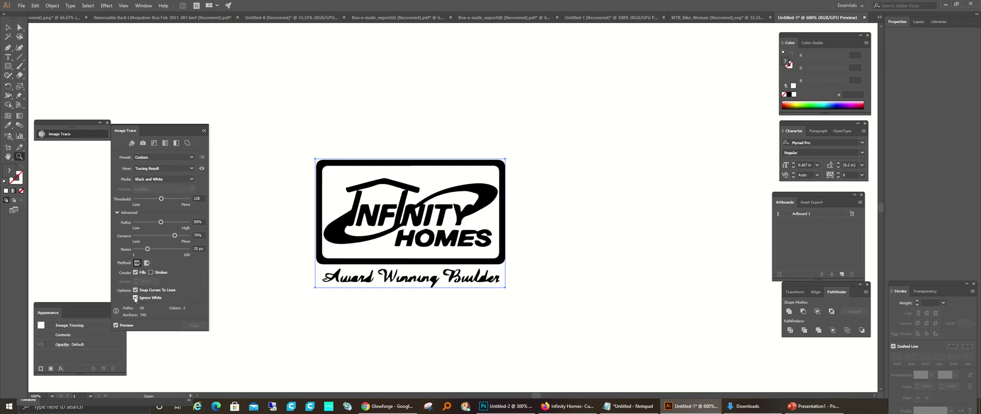
pyautogui.click(179, 199)
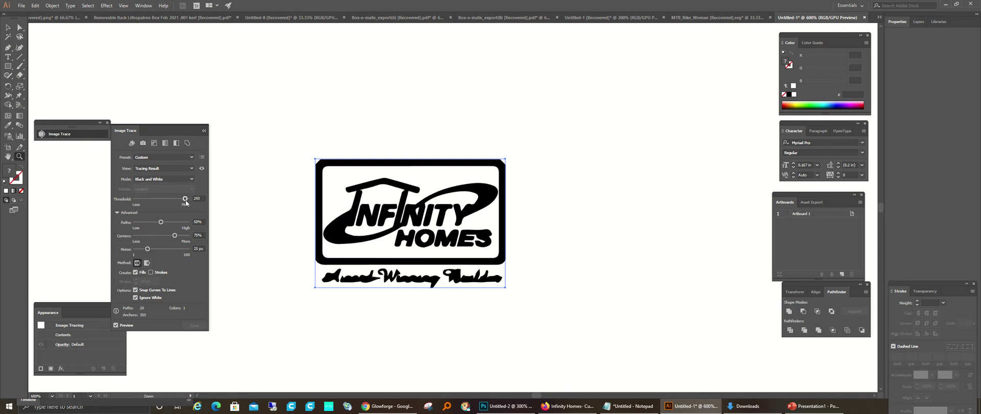
pyautogui.moveTo(176, 202)
pyautogui.mouseDown()
pyautogui.moveTo(139, 201)
pyautogui.moveTo(159, 200)
pyautogui.mouseUp()
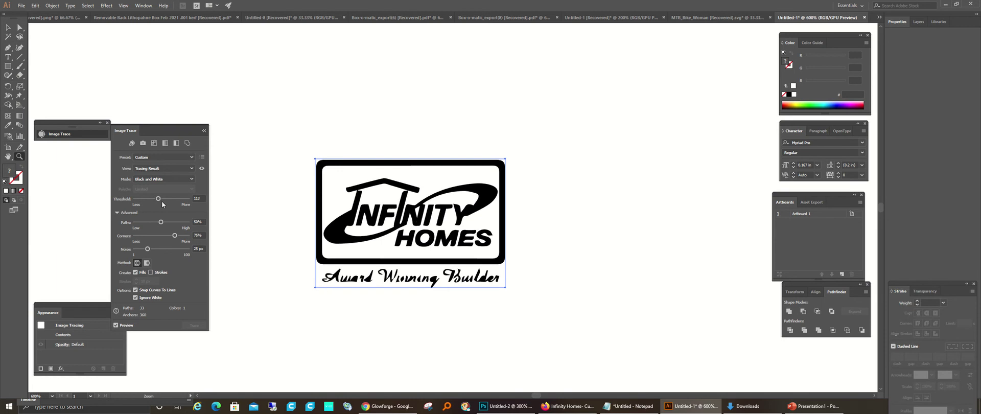
pyautogui.moveTo(163, 200); pyautogui.dragTo(171, 198)
# Raise the trace's Paths and adjust Corners, then fine-tune the Threshold to about 119
pyautogui.moveTo(161, 223); pyautogui.dragTo(184, 226)
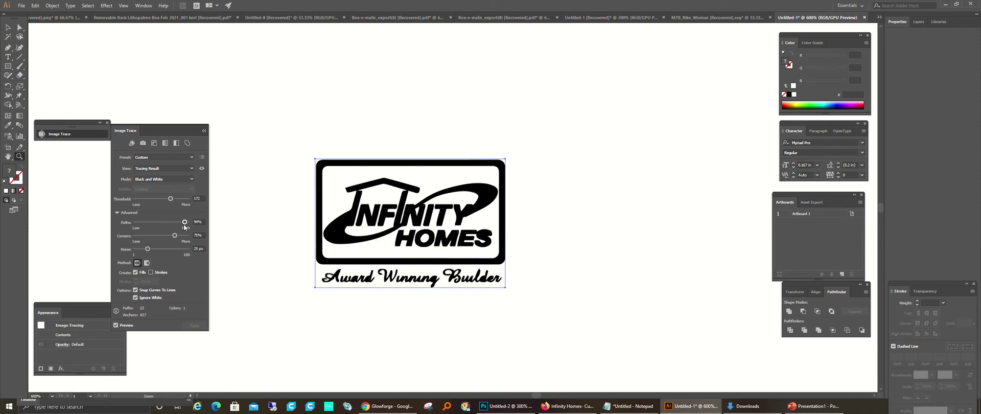
pyautogui.moveTo(173, 236)
pyautogui.mouseDown()
pyautogui.moveTo(134, 238)
pyautogui.moveTo(185, 238)
pyautogui.moveTo(172, 252)
pyautogui.moveTo(134, 251)
pyautogui.mouseUp()
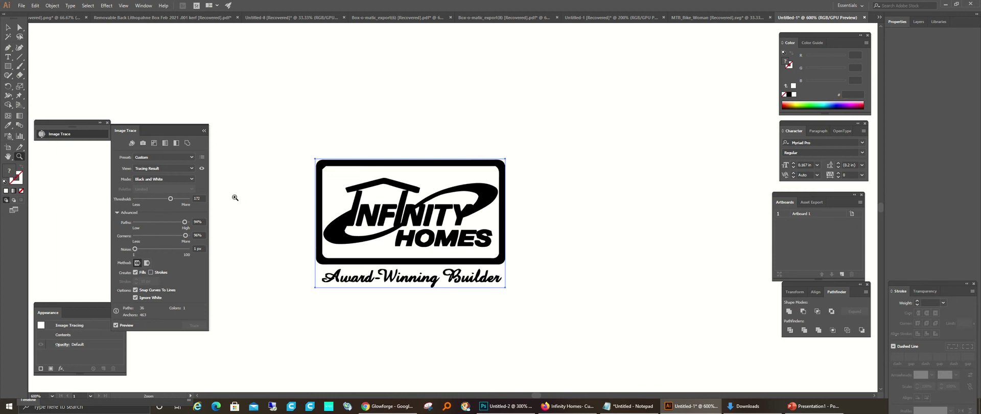
pyautogui.click(164, 198)
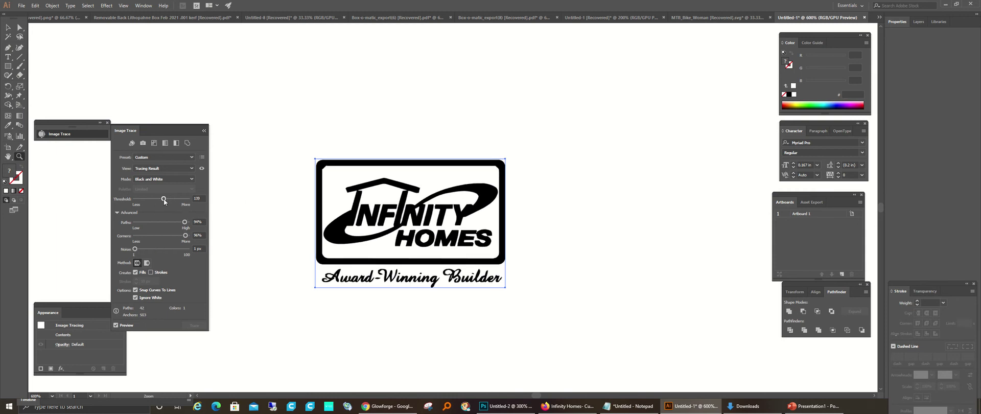
pyautogui.moveTo(164, 199); pyautogui.dragTo(154, 199)
pyautogui.moveTo(164, 202)
pyautogui.mouseDown()
pyautogui.moveTo(174, 199)
pyautogui.moveTo(159, 203)
pyautogui.mouseUp()
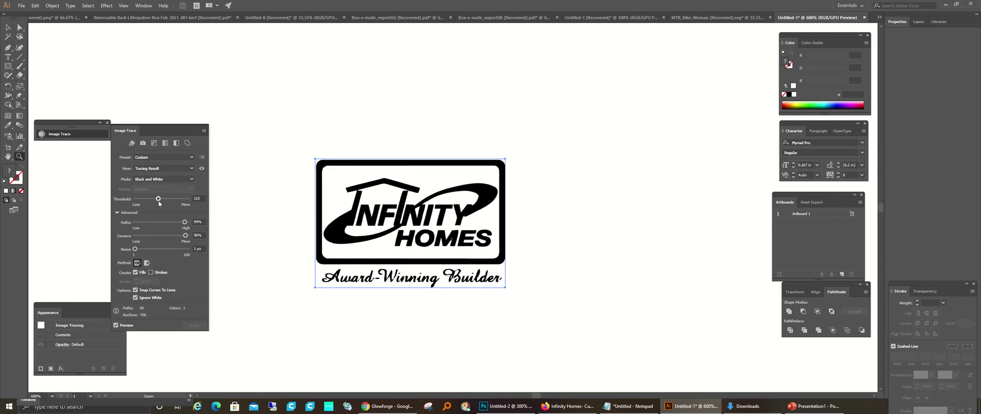
pyautogui.moveTo(158, 203); pyautogui.dragTo(160, 203)
# Expand the image trace with Object > Image Trace > Expand and deselect the result
pyautogui.click(51, 6)
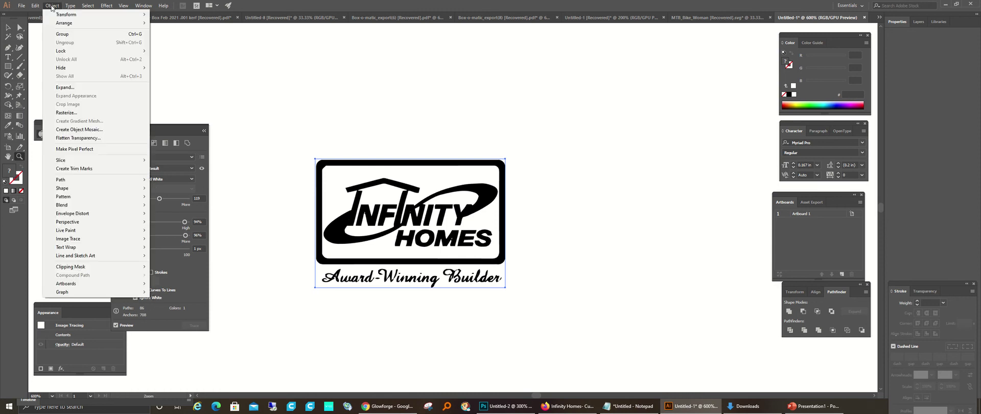
pyautogui.moveTo(80, 241)
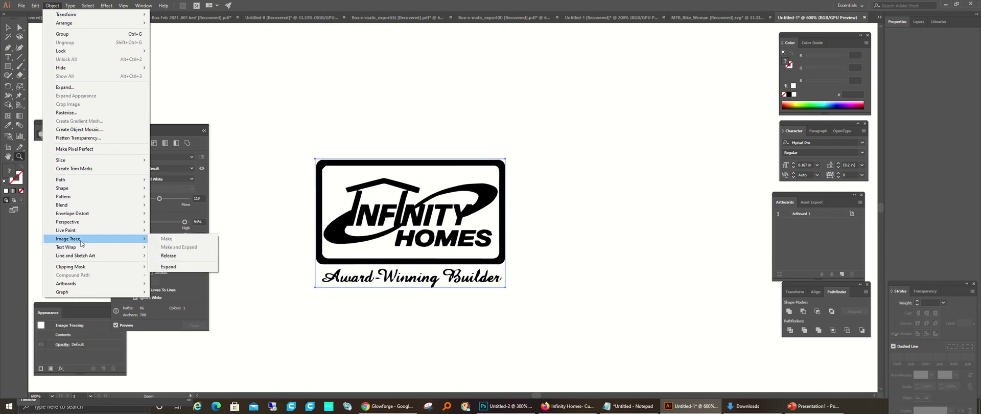
pyautogui.click(169, 267)
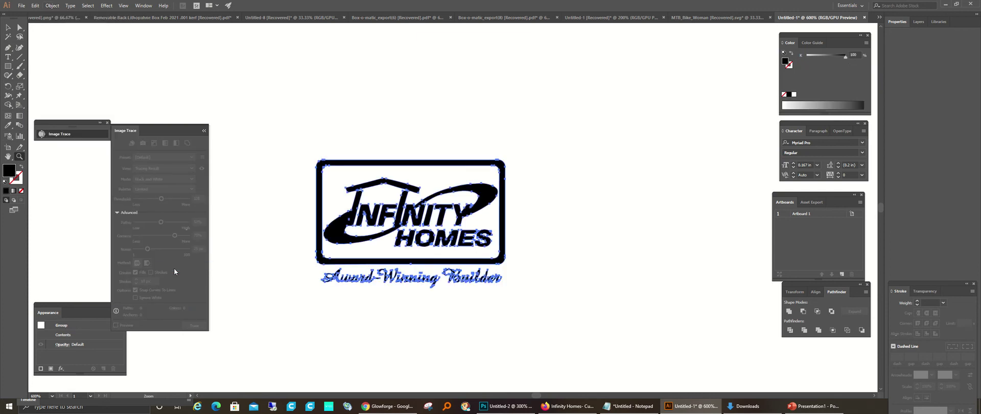
pyautogui.press('v')
pyautogui.click(276, 140)
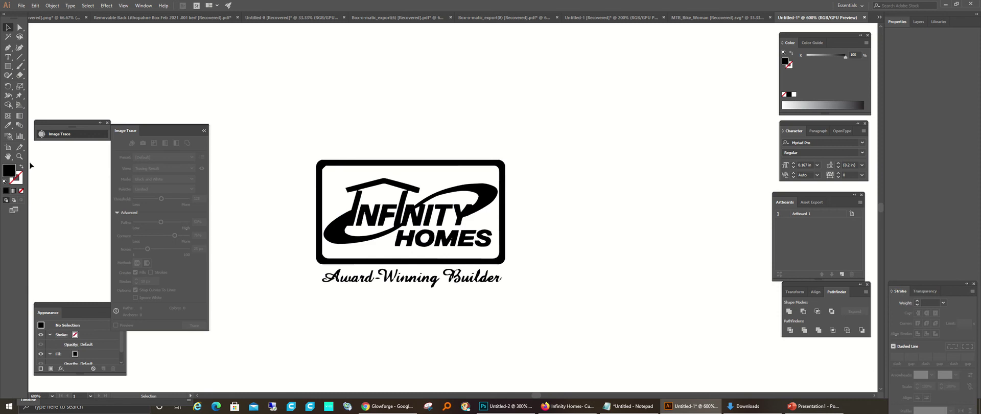
# Zoom in on HOMES and compare its edges with the website and the Photoshop original
pyautogui.click(20, 156)
pyautogui.click(409, 253)
pyautogui.click(501, 230)
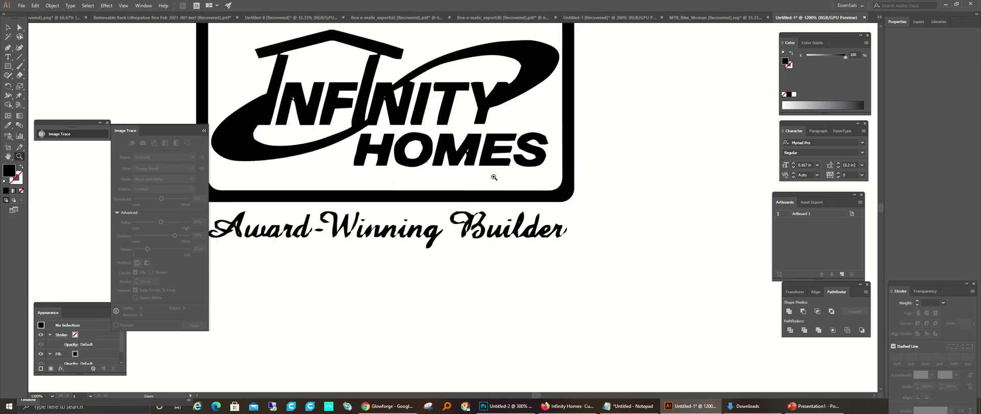
pyautogui.click(494, 177)
pyautogui.click(454, 181)
pyautogui.click(402, 203)
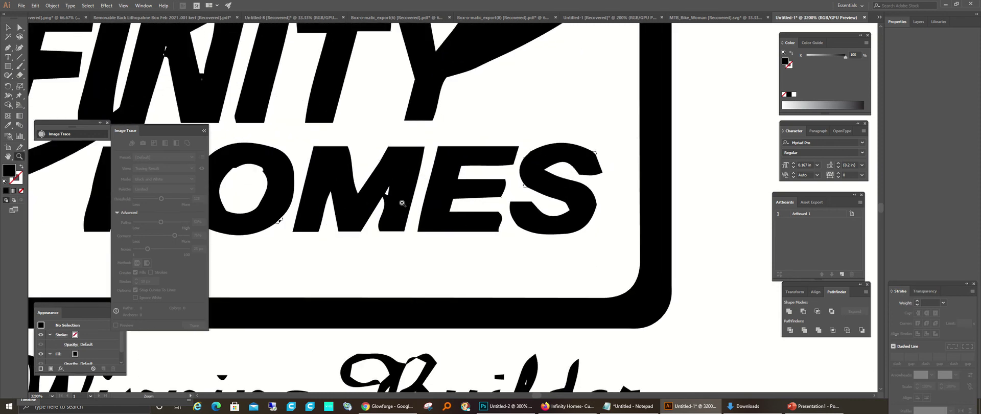
pyautogui.click(424, 202)
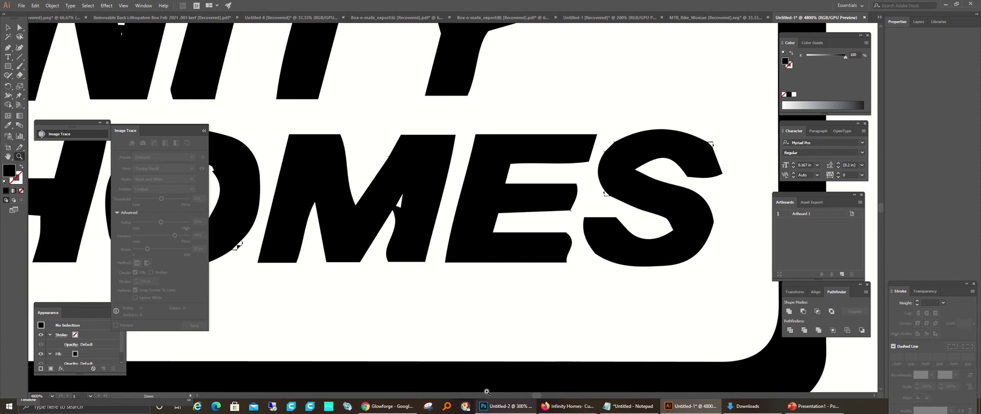
pyautogui.click(566, 405)
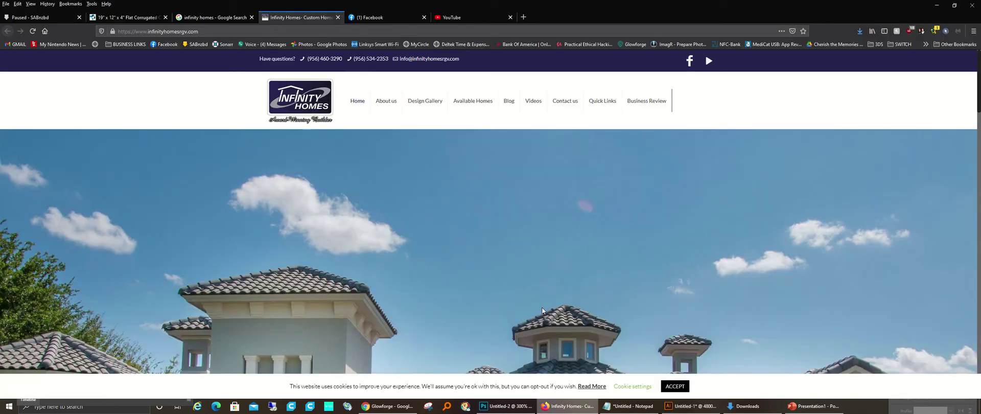
pyautogui.click(507, 408)
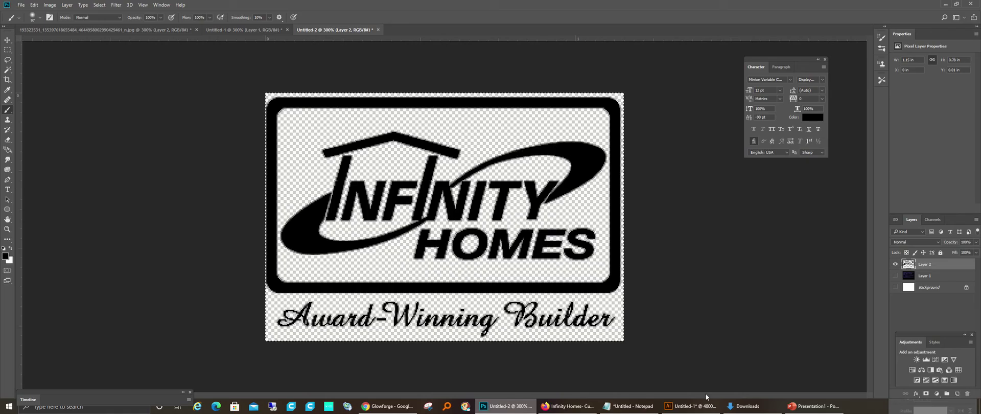
pyautogui.click(691, 405)
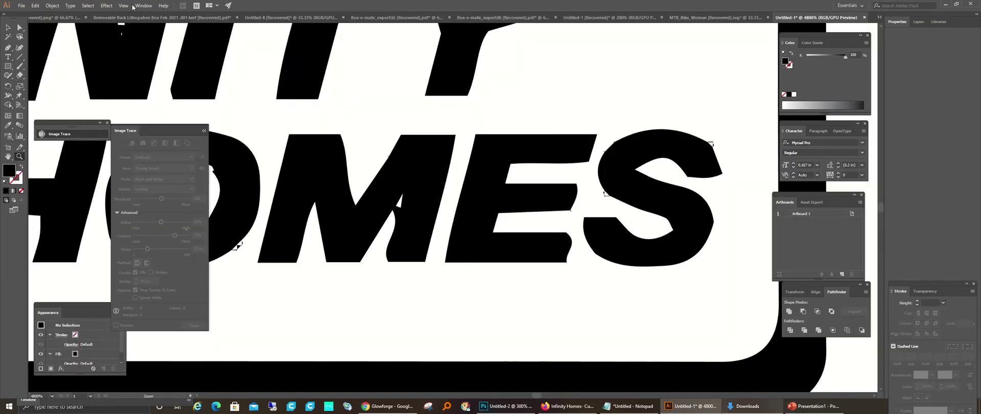
# Reshape the letter M's anchor point and curve handles with the Direct Selection tool
pyautogui.press('a')
pyautogui.click(400, 204)
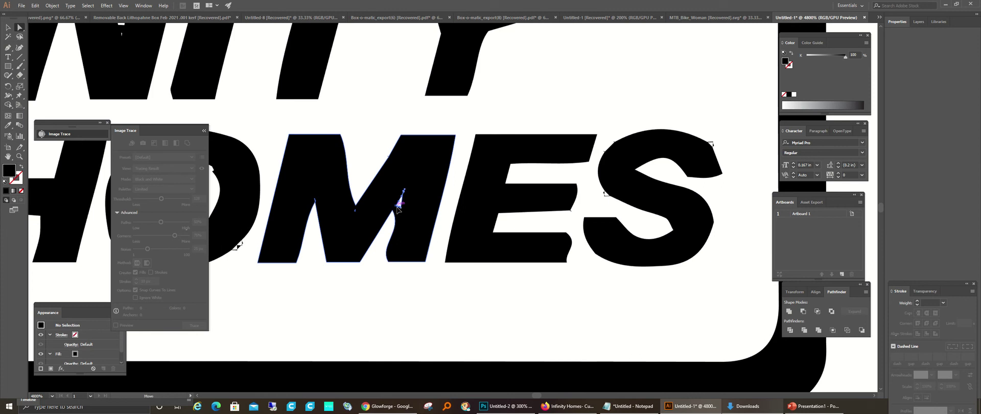
pyautogui.moveTo(398, 205); pyautogui.dragTo(404, 205)
pyautogui.click(403, 206)
pyautogui.moveTo(407, 196); pyautogui.dragTo(409, 206)
pyautogui.click(403, 197)
pyautogui.click(393, 211)
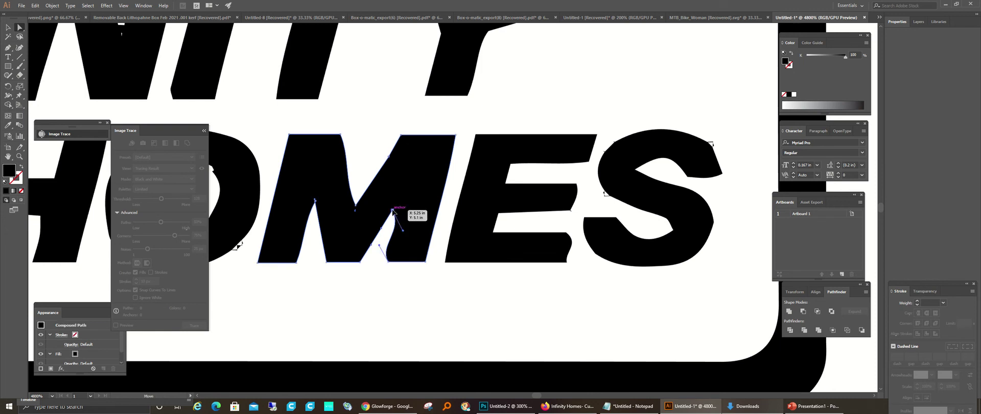
pyautogui.click(392, 210)
pyautogui.moveTo(402, 207); pyautogui.dragTo(401, 204)
pyautogui.click(399, 314)
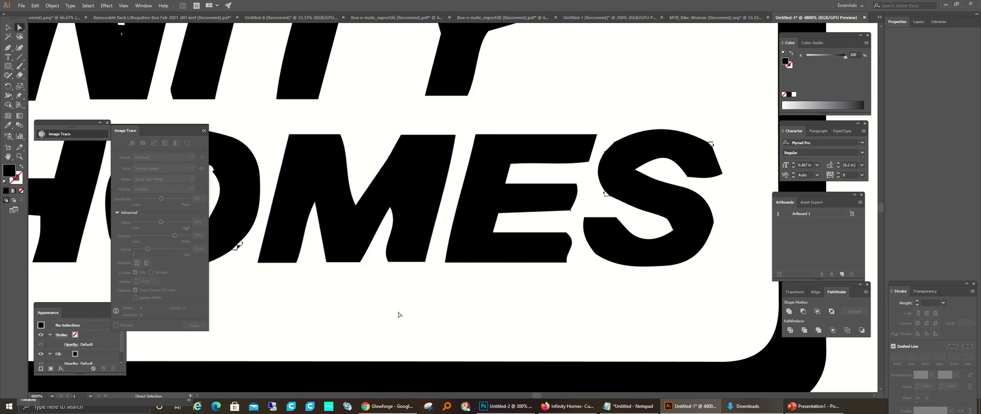
# Zoom out until the whole traced logo fits the view, then bring up the Infinity Homes website
pyautogui.click(20, 158)
pyautogui.keyDown('alt'); pyautogui.click(302, 220); pyautogui.keyUp('alt')
pyautogui.keyDown('alt'); pyautogui.click(454, 168); pyautogui.keyUp('alt')
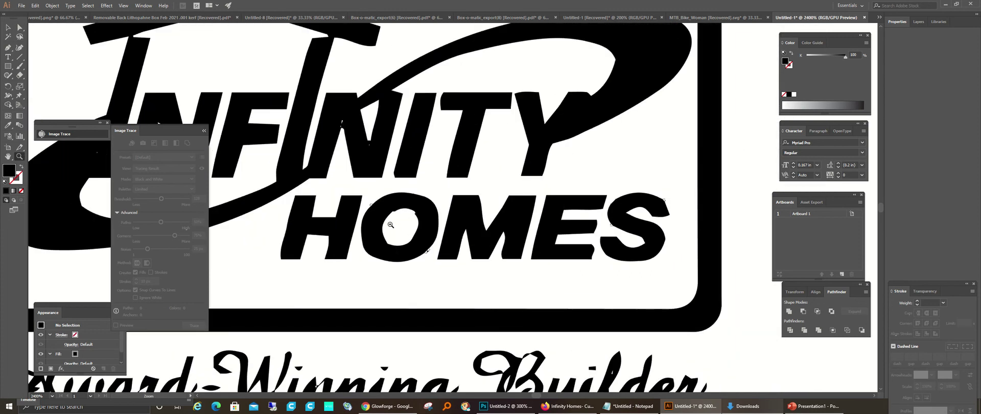
pyautogui.keyDown('alt'); pyautogui.click(402, 226); pyautogui.keyUp('alt')
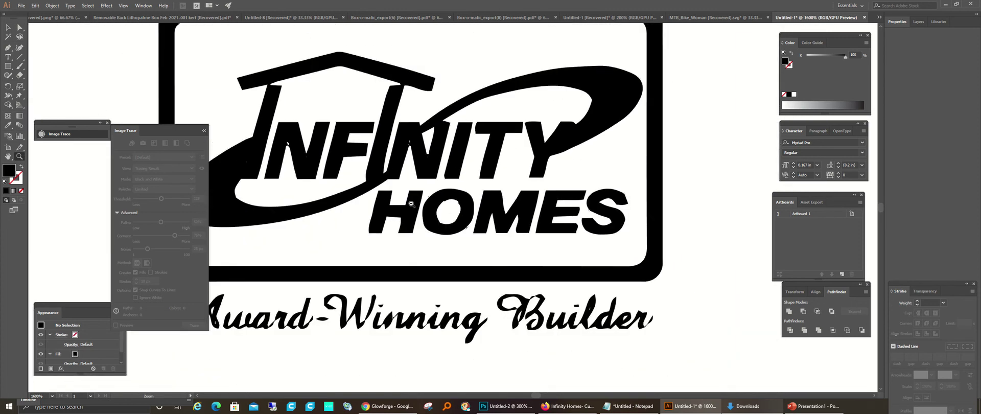
pyautogui.keyDown('alt'); pyautogui.click(386, 214); pyautogui.keyUp('alt')
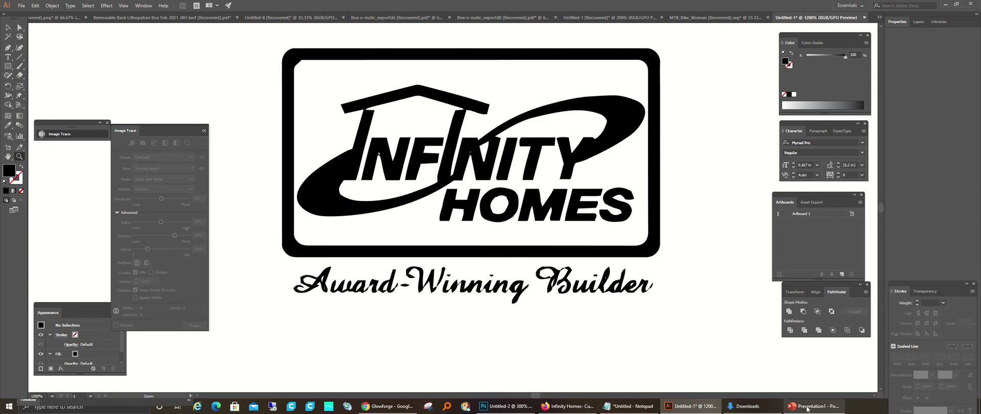
pyautogui.click(557, 407)
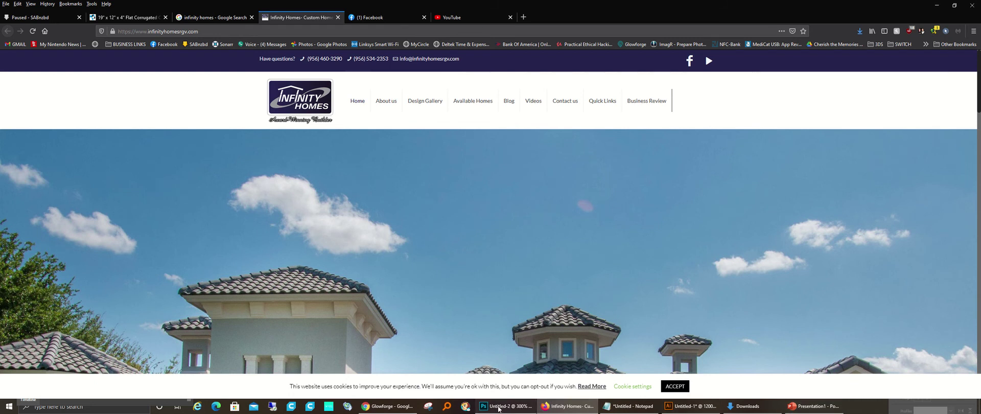
# Save the black Photoshop logo to Downloads as the PNG 'Infinity Homes logo'
pyautogui.click(506, 406)
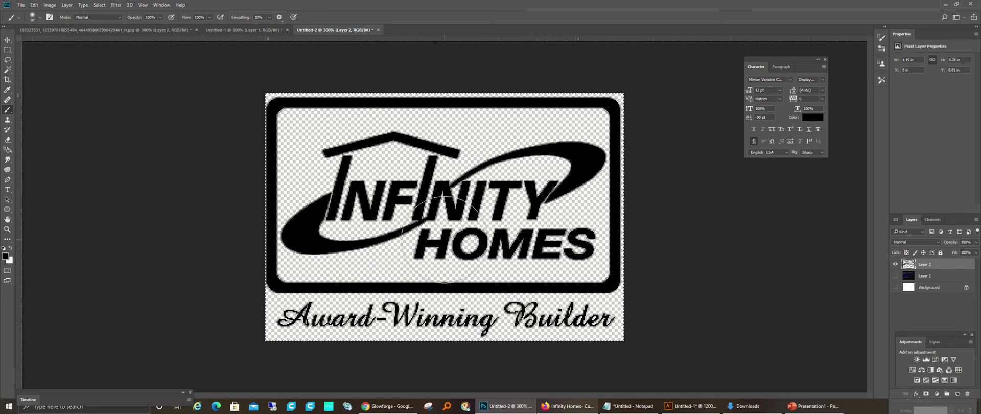
pyautogui.click(21, 4)
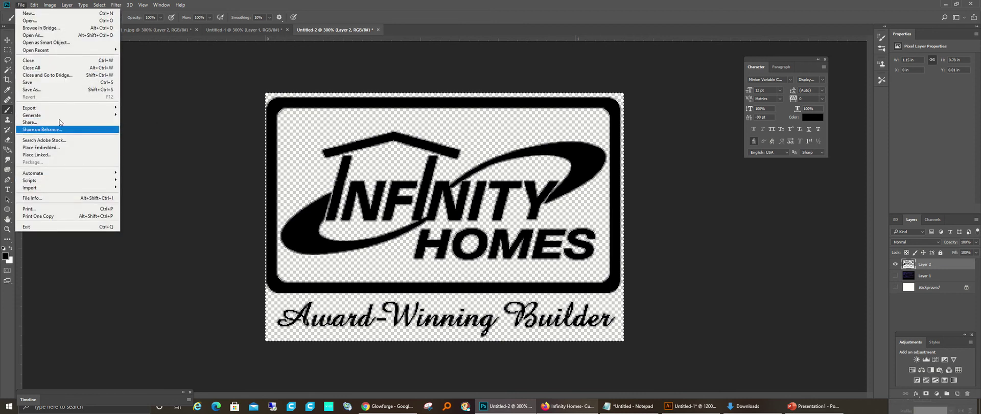
pyautogui.click(41, 88)
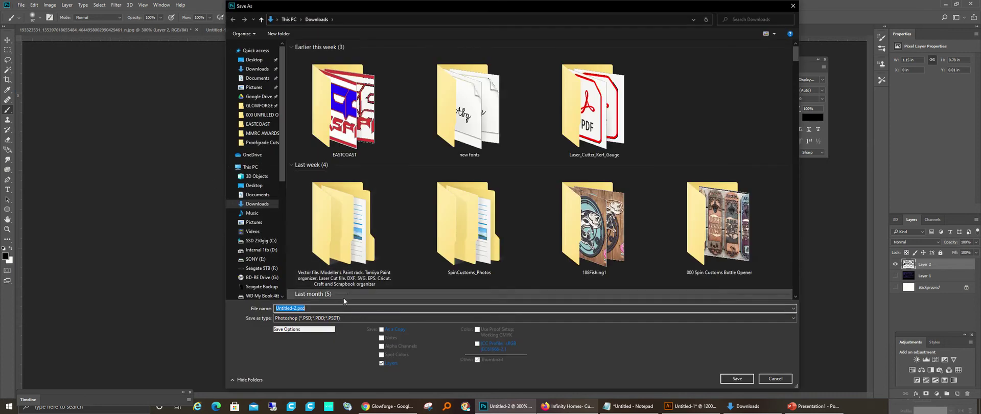
pyautogui.write('Intinift Homes logo')
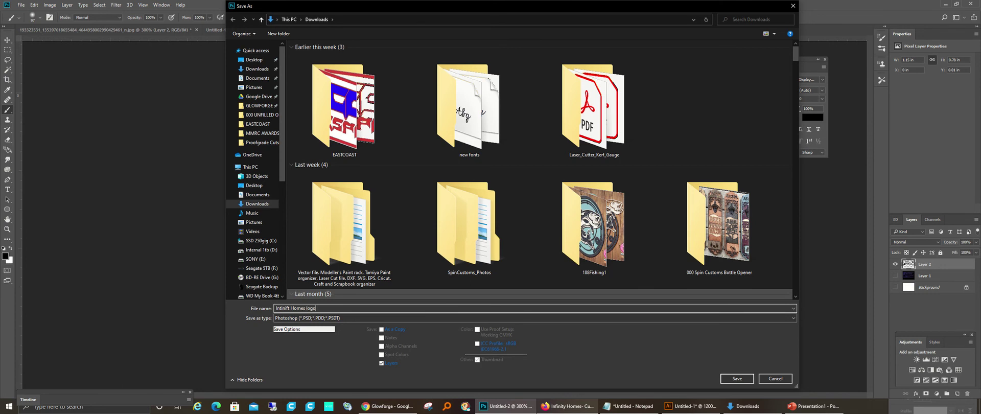
pyautogui.click(317, 318)
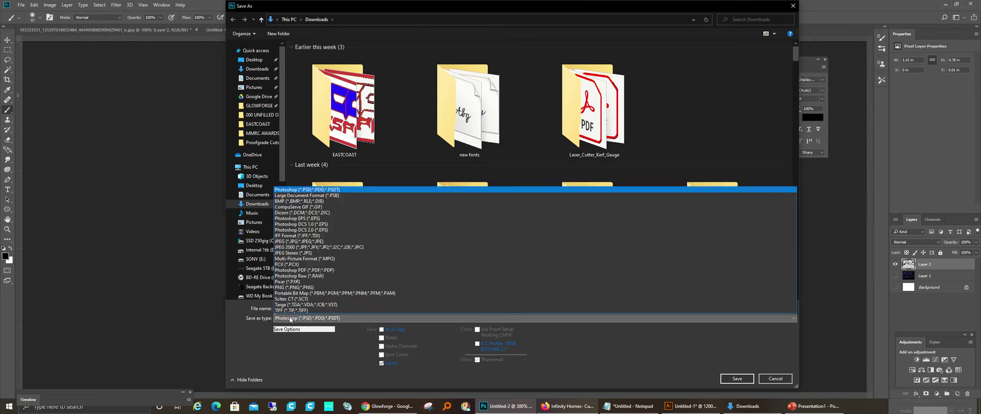
pyautogui.click(292, 287)
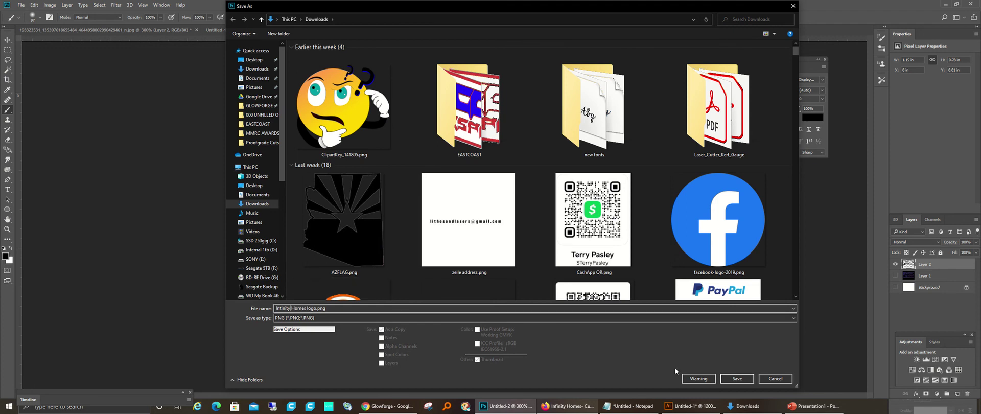
pyautogui.click(737, 378)
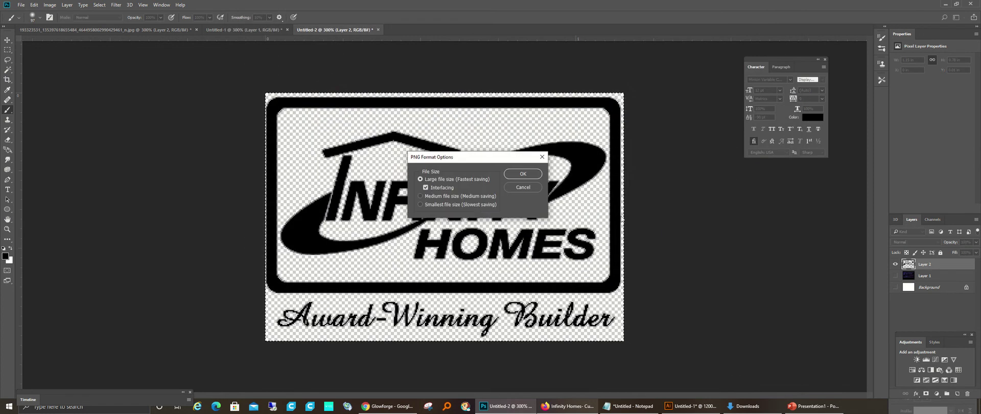
pyautogui.click(522, 174)
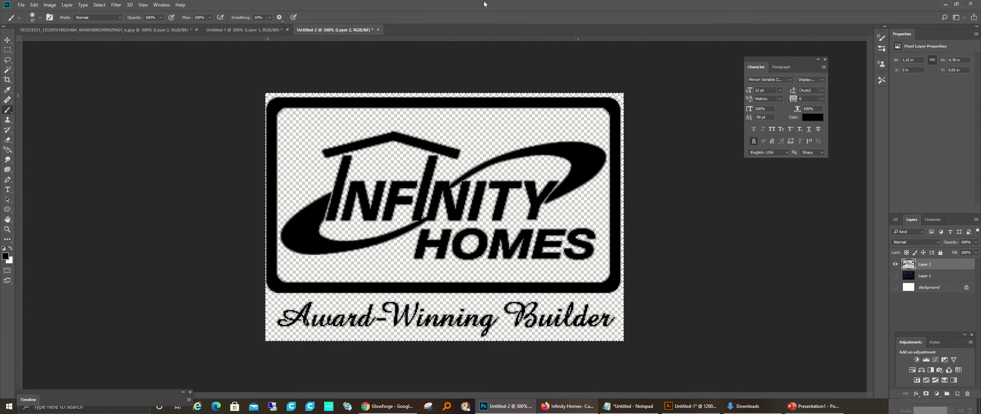
pyautogui.click(388, 405)
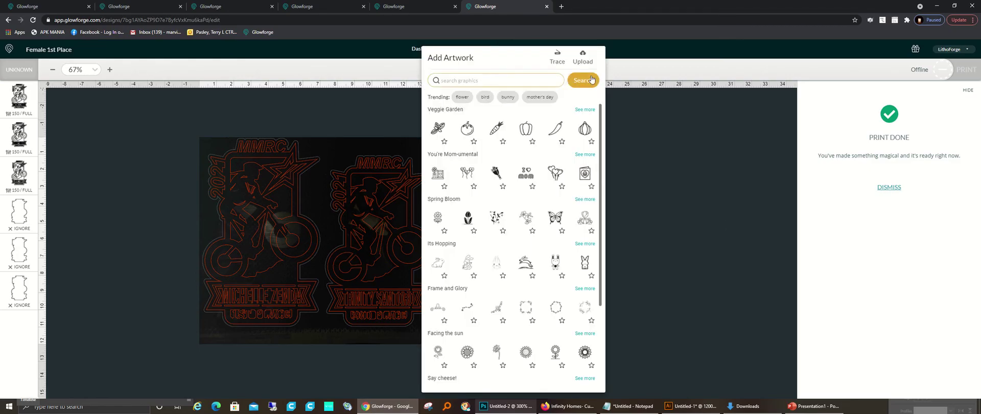
# Upload Infinity Homes logo.png from Downloads to Glowforge and move it to the bed's top-right
pyautogui.click(583, 57)
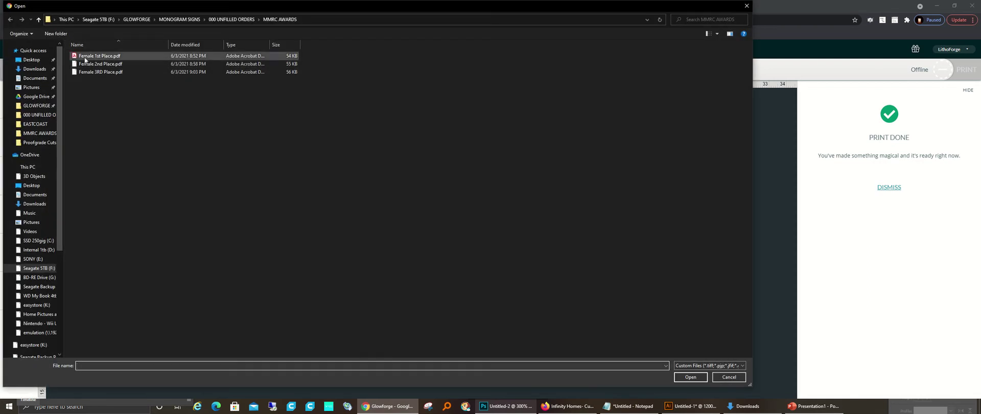
pyautogui.click(35, 68)
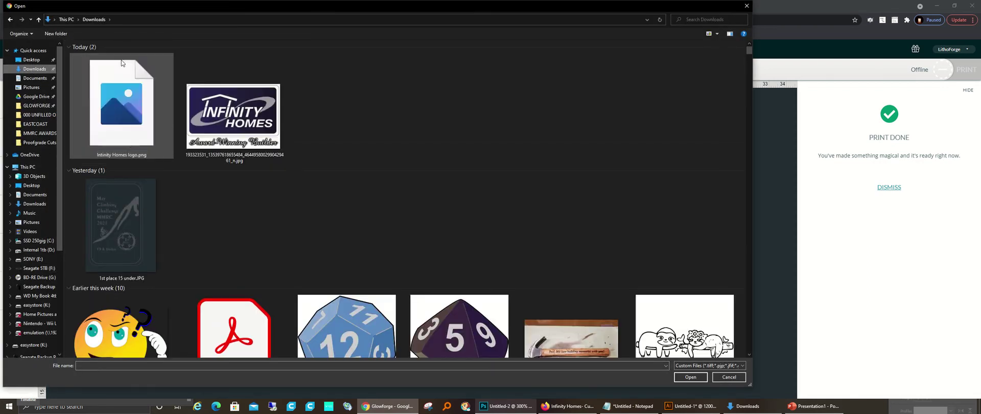
pyautogui.doubleClick(120, 65)
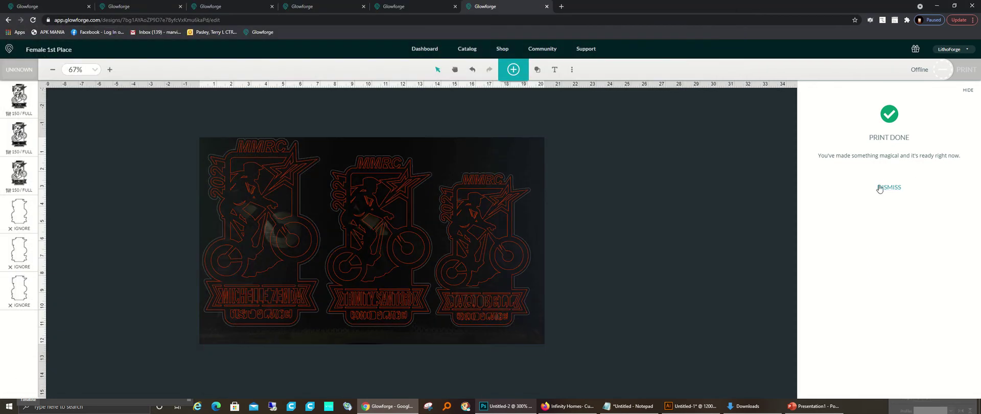
pyautogui.click(879, 188)
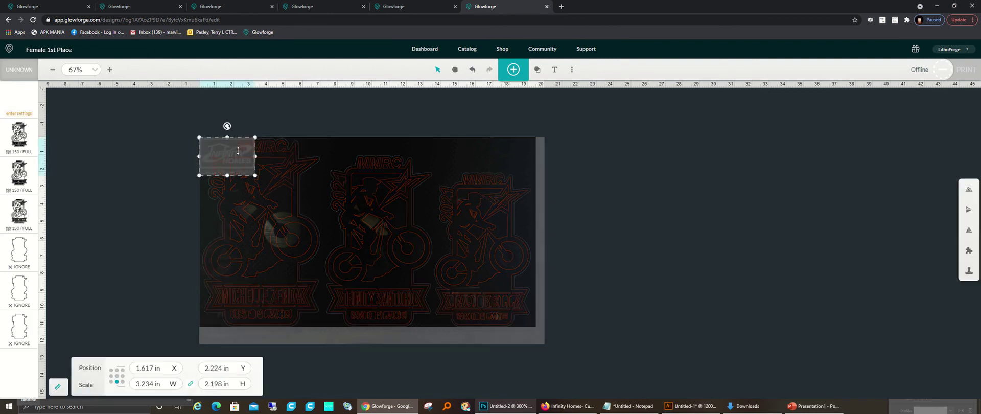
pyautogui.moveTo(238, 151); pyautogui.dragTo(453, 160)
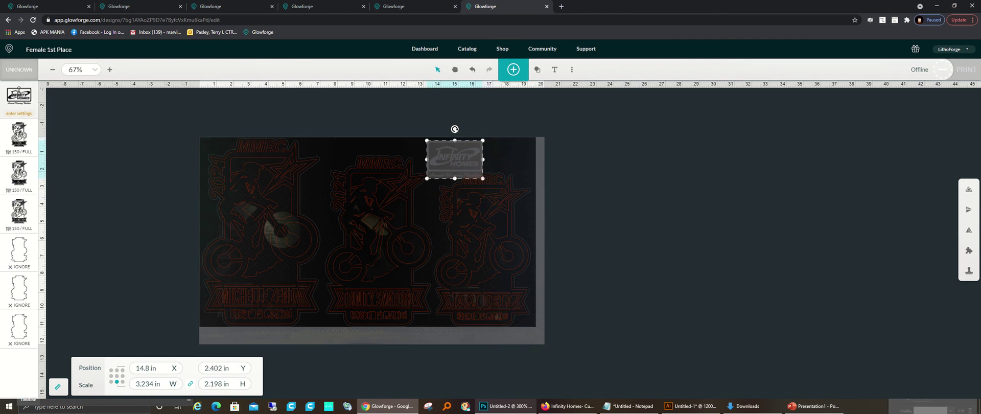
# Apply the Cutting Boards engrave preset to the logo and zoom the canvas to 150%
pyautogui.click(19, 97)
pyautogui.scroll(-1, 79, 290)
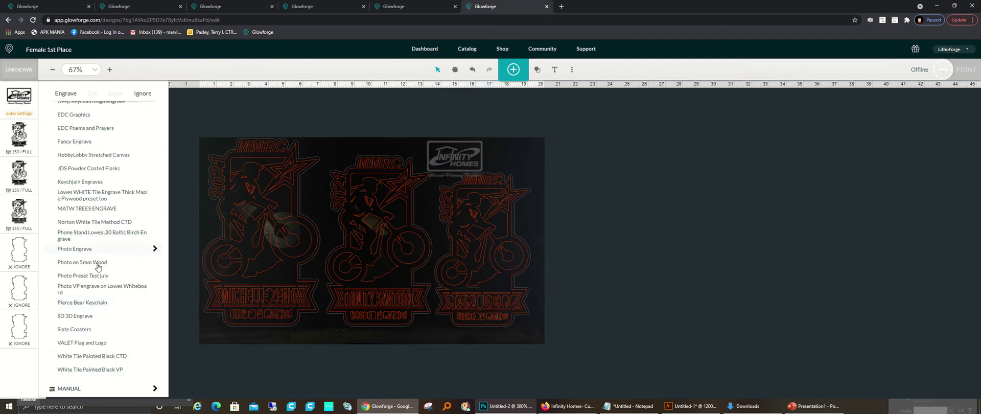
pyautogui.scroll(5, 99, 266)
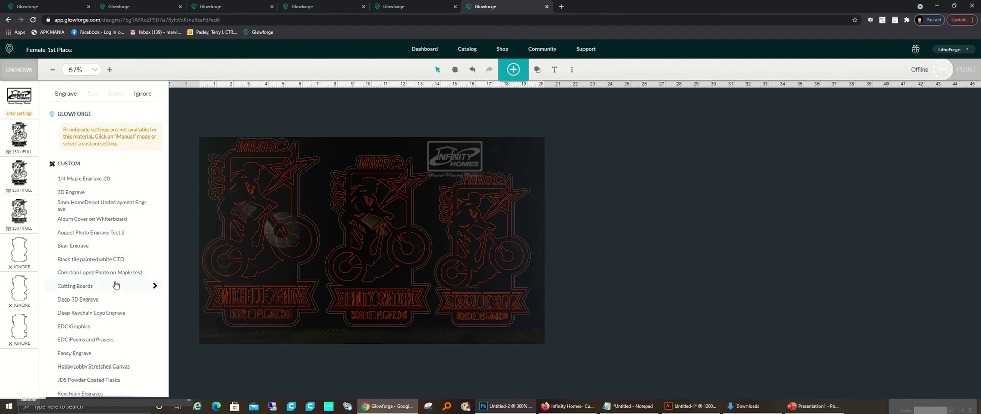
pyautogui.click(156, 287)
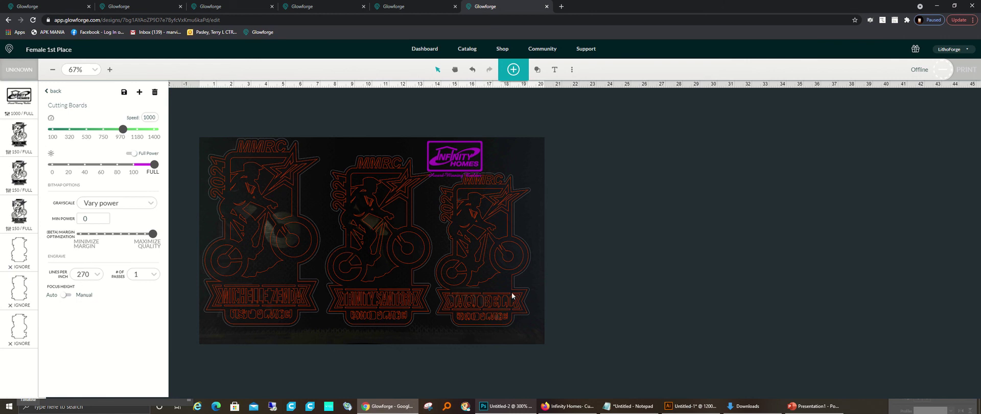
pyautogui.click(576, 234)
pyautogui.scroll(5, 468, 289)
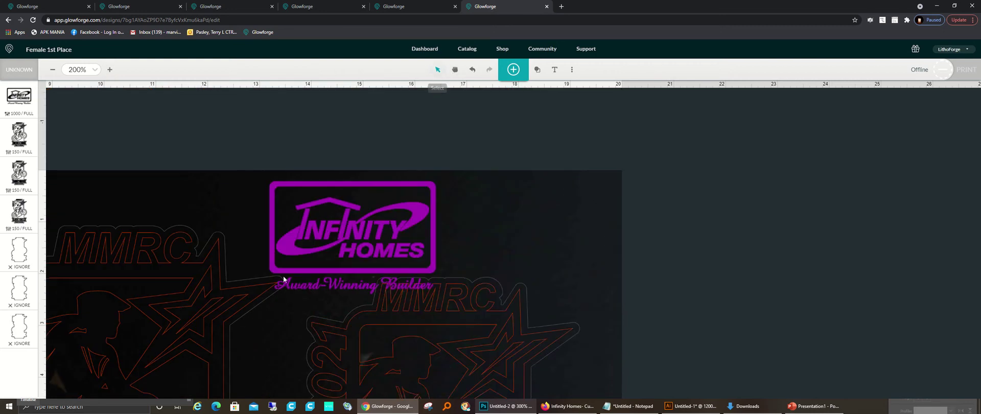
pyautogui.click(348, 243)
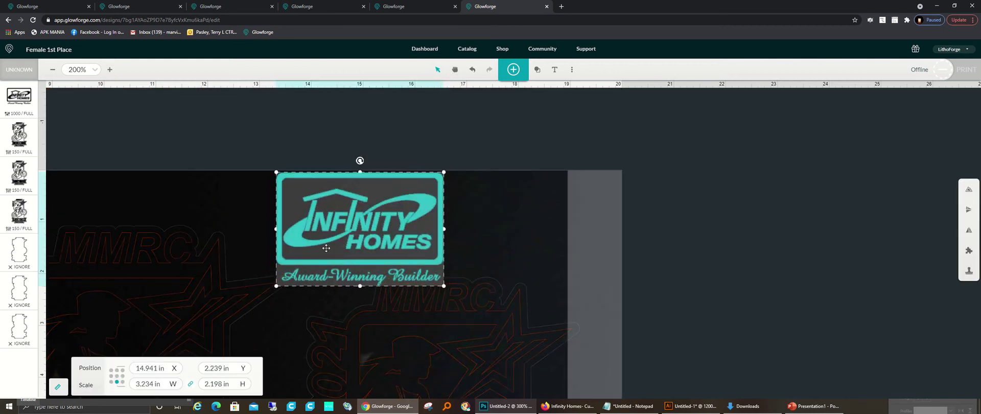
pyautogui.click(54, 70)
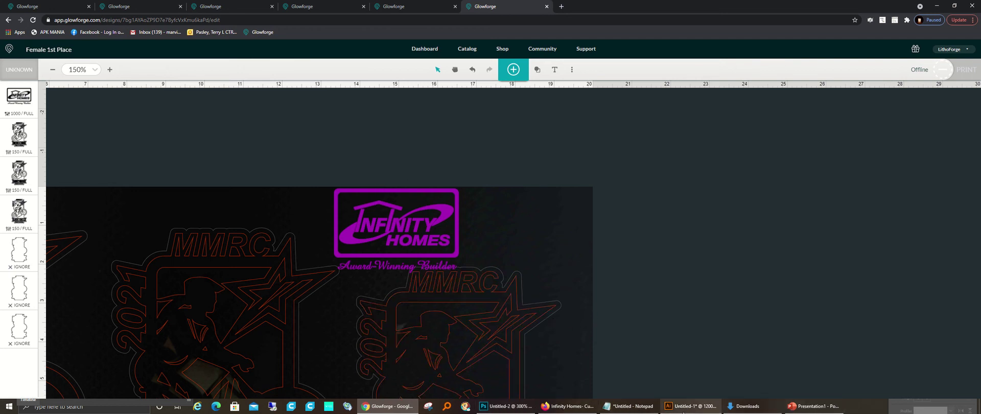
# Use Edit > Step Backward in Photoshop to remove the black logo layer
pyautogui.click(506, 406)
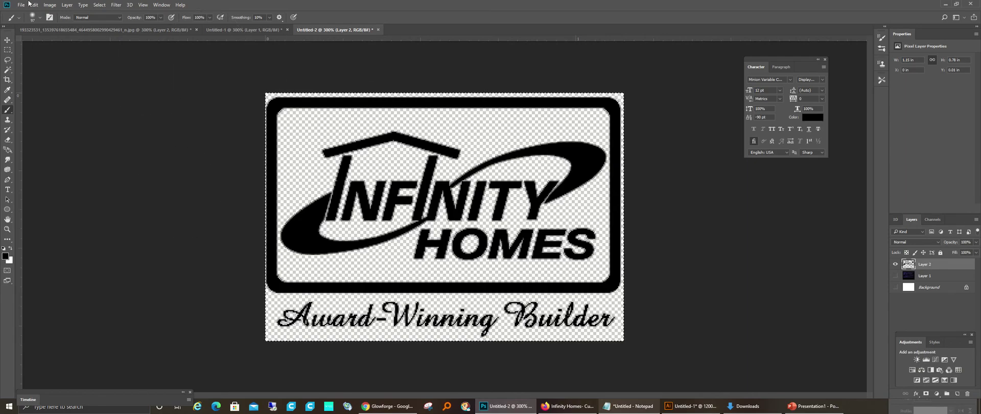
pyautogui.click(50, 5)
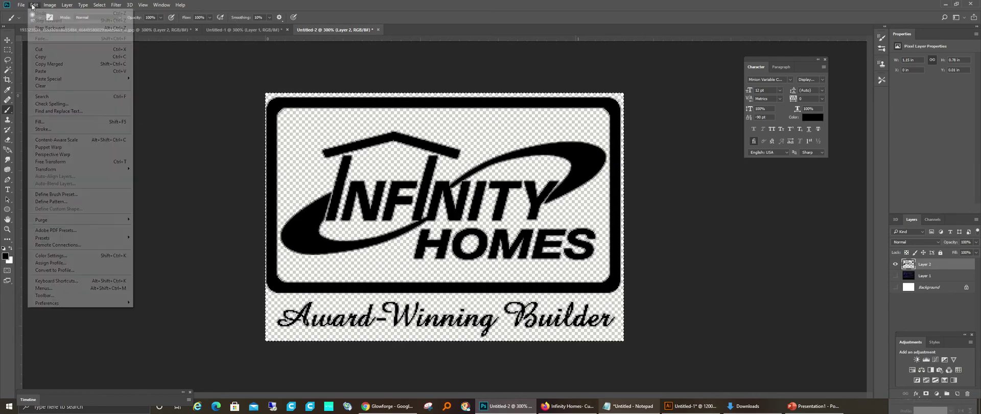
pyautogui.moveTo(34, 5)
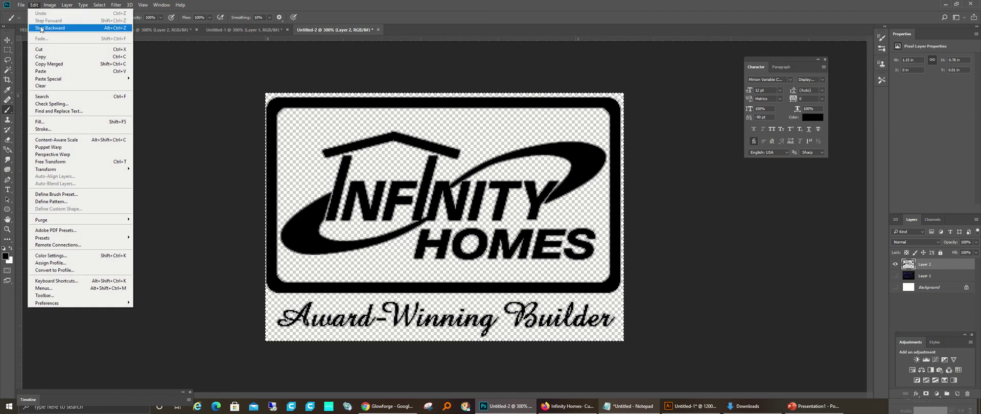
pyautogui.click(41, 28)
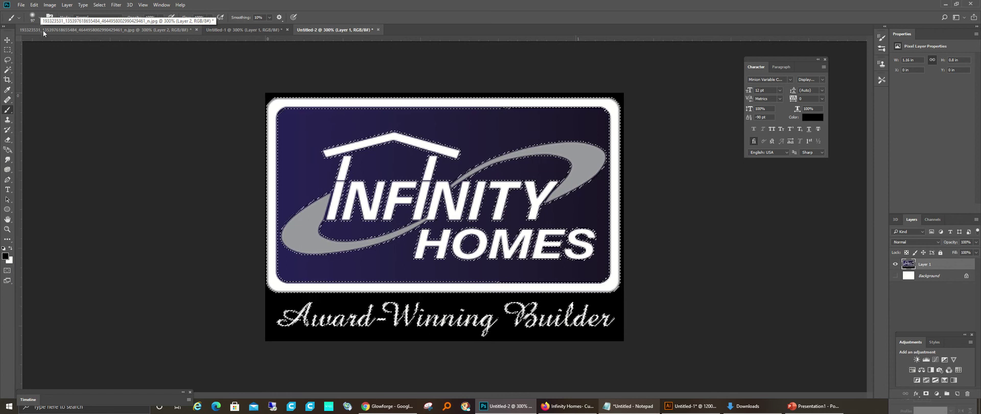
# Magic Wand the grey swoosh and white border, add similar colours, then invert to the purple background
pyautogui.click(6, 71)
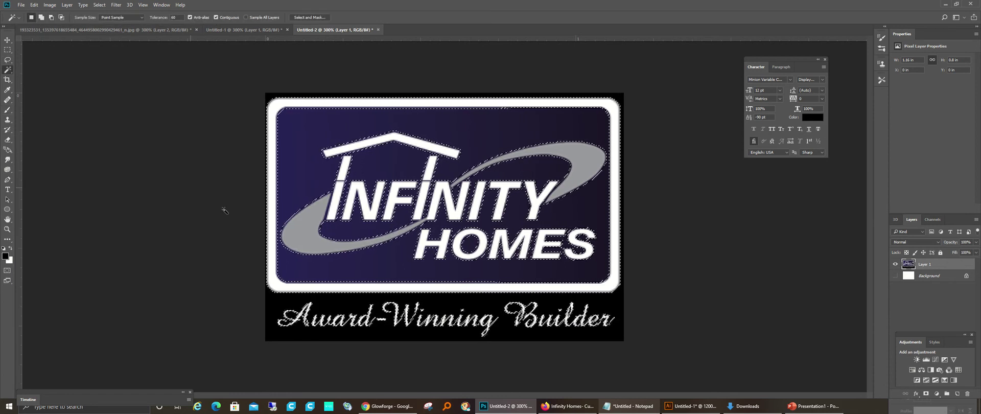
pyautogui.click(99, 5)
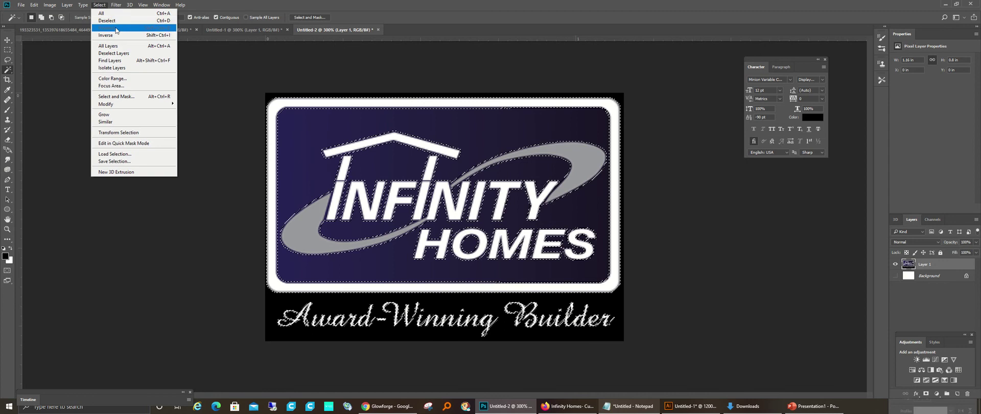
pyautogui.click(117, 22)
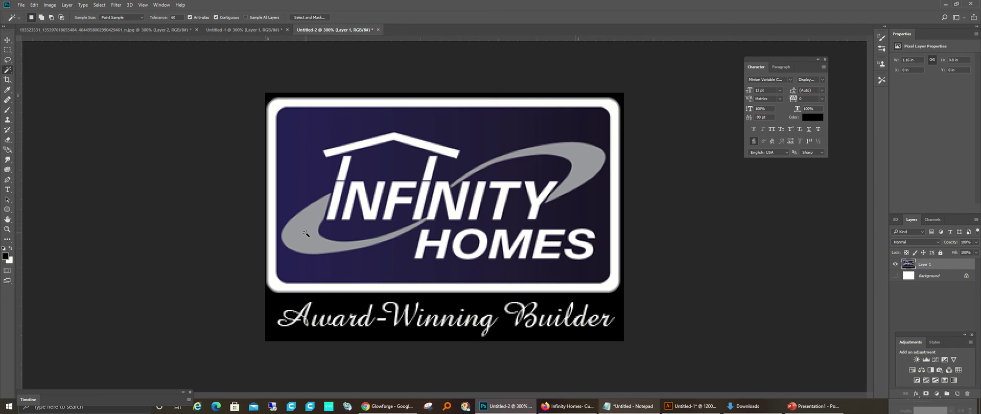
pyautogui.click(604, 171)
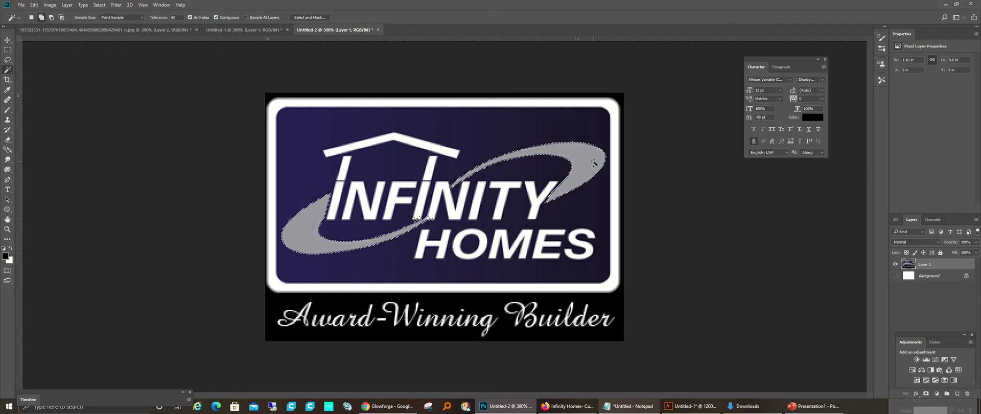
pyautogui.click(271, 174)
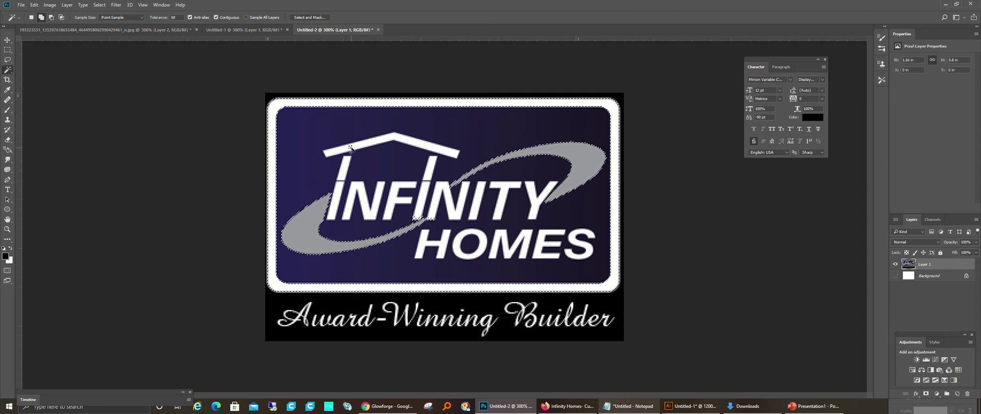
pyautogui.click(101, 5)
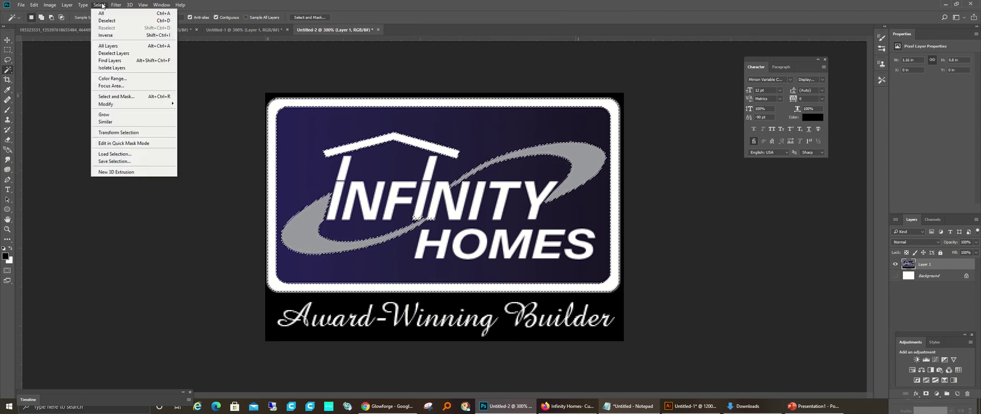
pyautogui.click(104, 121)
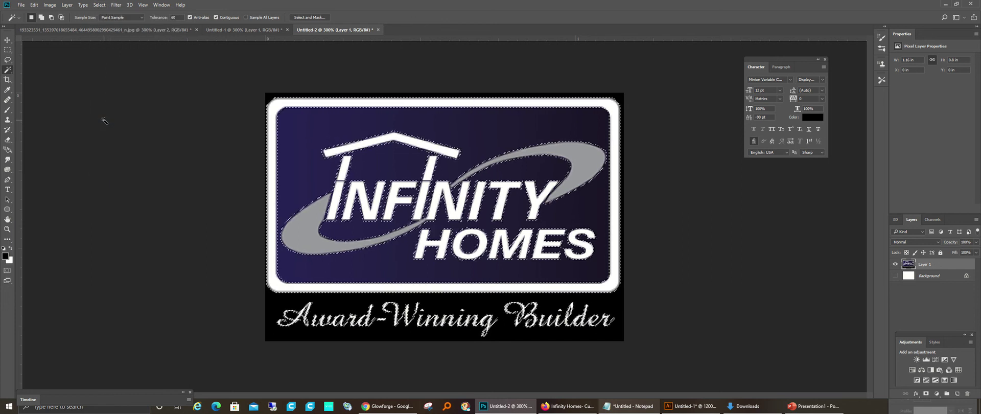
pyautogui.click(100, 5)
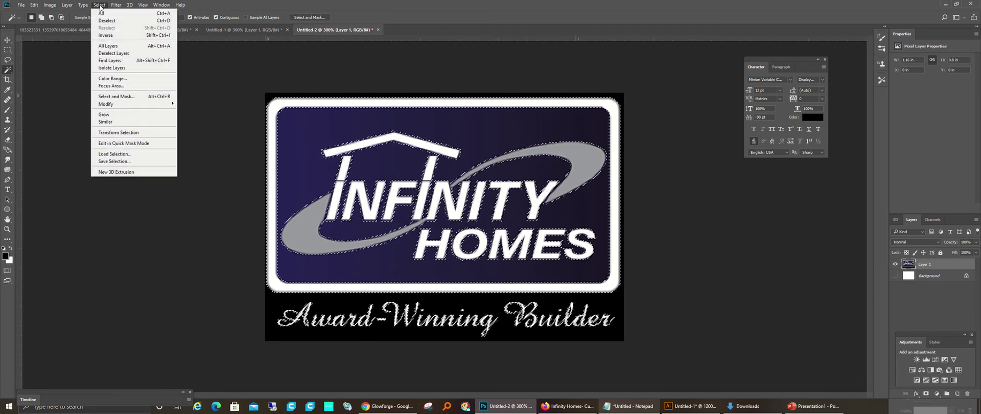
pyautogui.click(105, 35)
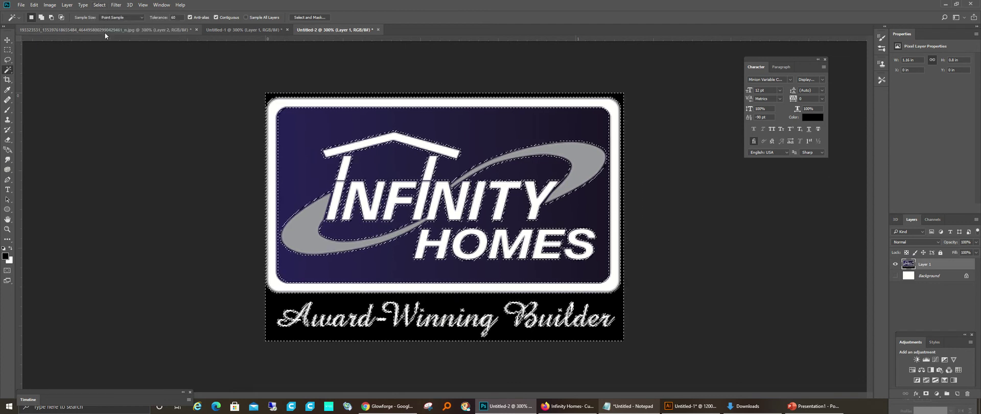
# Brush the selected purple background panel solid black
pyautogui.click(8, 109)
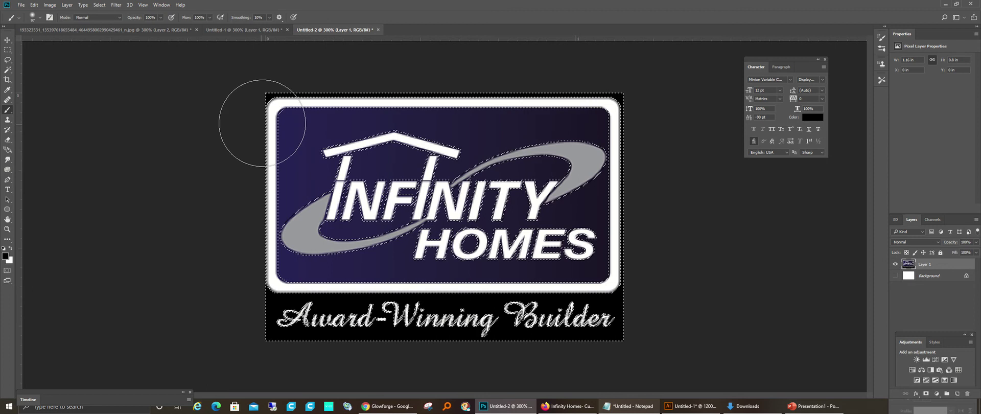
pyautogui.moveTo(241, 121)
pyautogui.mouseDown()
pyautogui.moveTo(495, 123)
pyautogui.moveTo(574, 87)
pyautogui.mouseUp()
pyautogui.moveTo(635, 125)
pyautogui.mouseDown()
pyautogui.moveTo(551, 117)
pyautogui.moveTo(663, 160)
pyautogui.moveTo(283, 184)
pyautogui.moveTo(166, 218)
pyautogui.mouseUp()
pyautogui.moveTo(588, 247)
pyautogui.mouseDown()
pyautogui.moveTo(230, 278)
pyautogui.moveTo(449, 358)
pyautogui.moveTo(230, 324)
pyautogui.moveTo(734, 266)
pyautogui.moveTo(536, 66)
pyautogui.moveTo(105, 92)
pyautogui.moveTo(234, 351)
pyautogui.moveTo(19, 377)
pyautogui.moveTo(67, 404)
pyautogui.moveTo(90, 401)
pyautogui.moveTo(109, 307)
pyautogui.moveTo(86, 16)
pyautogui.mouseUp()
# Paint the swoosh, lettering and script white on the inverted selection, then deselect
pyautogui.click(87, 16)
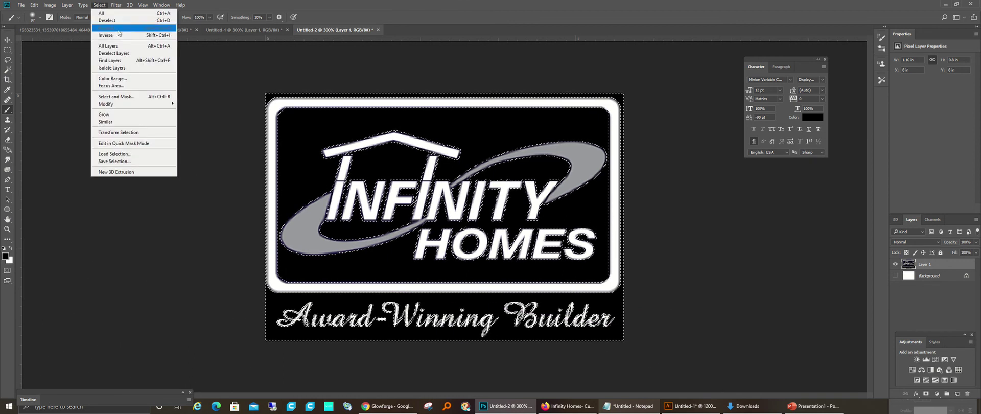
pyautogui.press('Escape')
pyautogui.press('x')
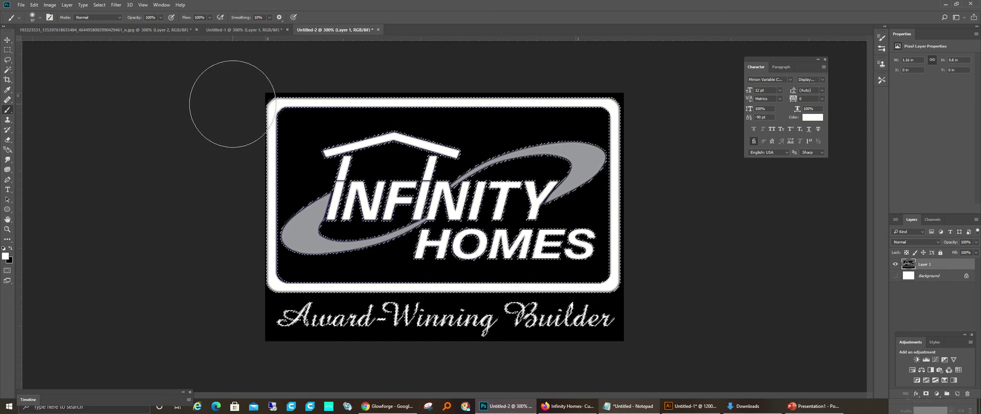
pyautogui.moveTo(228, 102)
pyautogui.mouseDown()
pyautogui.moveTo(587, 110)
pyautogui.moveTo(332, 137)
pyautogui.moveTo(657, 131)
pyautogui.moveTo(251, 193)
pyautogui.moveTo(657, 193)
pyautogui.moveTo(110, 278)
pyautogui.moveTo(734, 344)
pyautogui.moveTo(77, 340)
pyautogui.moveTo(796, 319)
pyautogui.moveTo(342, 157)
pyautogui.moveTo(512, 83)
pyautogui.moveTo(17, 219)
pyautogui.moveTo(36, 166)
pyautogui.mouseUp()
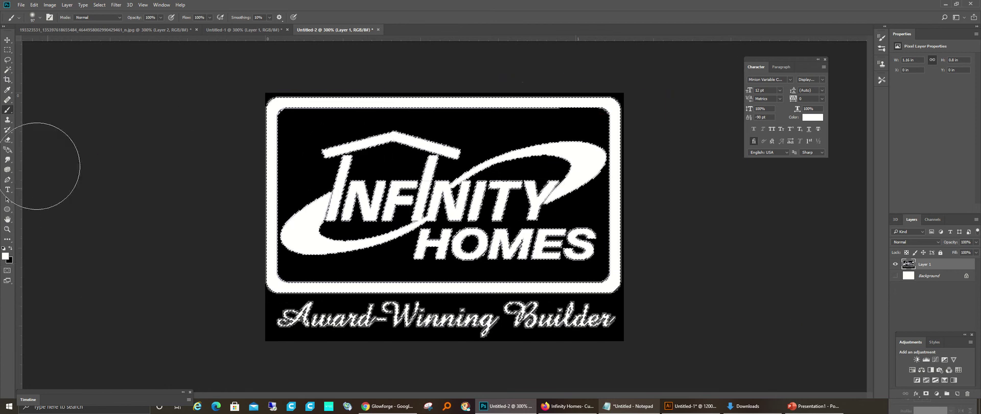
pyautogui.click(99, 5)
pyautogui.click(121, 25)
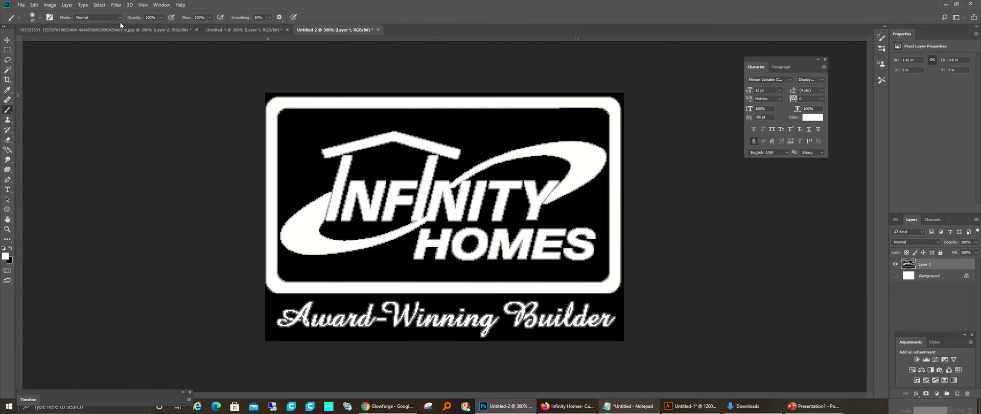
# Save the logo as PNG in Downloads named 'Infinity Homes logo reversed'
pyautogui.click(23, 5)
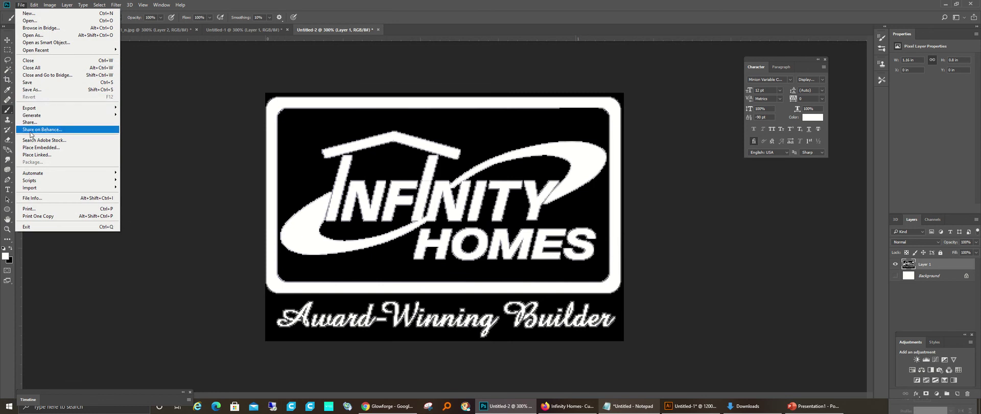
pyautogui.click(45, 90)
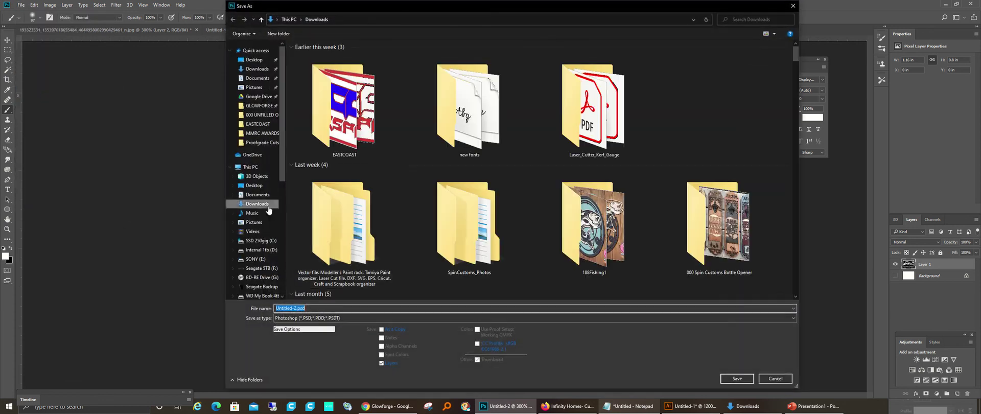
pyautogui.click(394, 317)
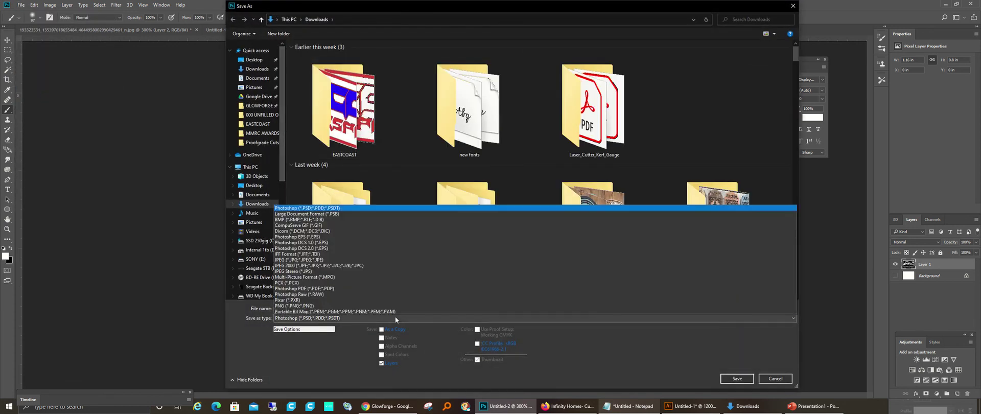
pyautogui.click(368, 287)
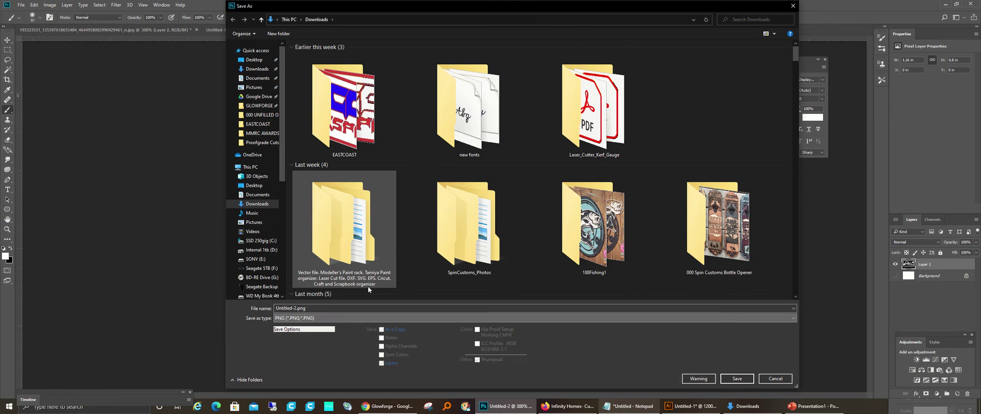
pyautogui.click(344, 92)
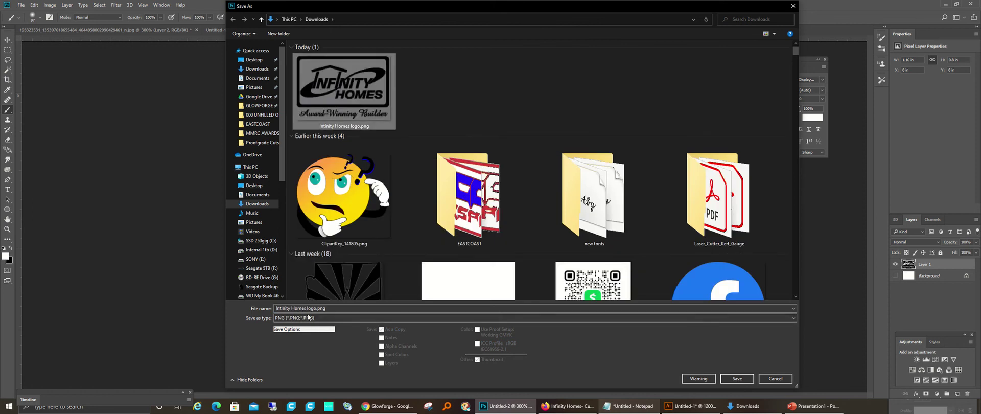
pyautogui.click(307, 308)
pyautogui.click(317, 308)
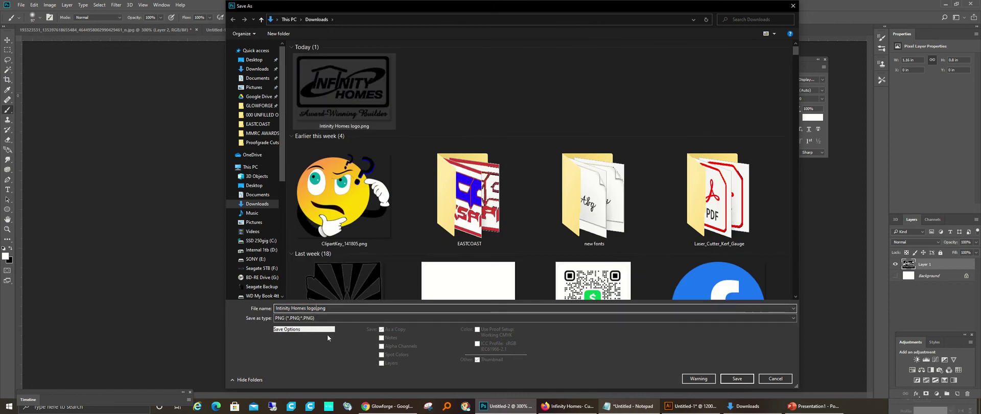
pyautogui.write('reversee')
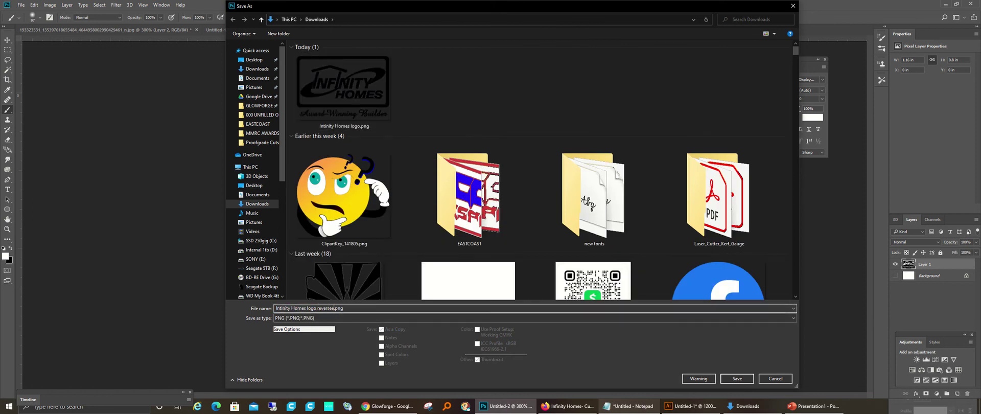
# Confirm the PNG save, then upload 'Infinity Homes logo reverse.png' into the Glowforge design after fixing its name
pyautogui.click(740, 380)
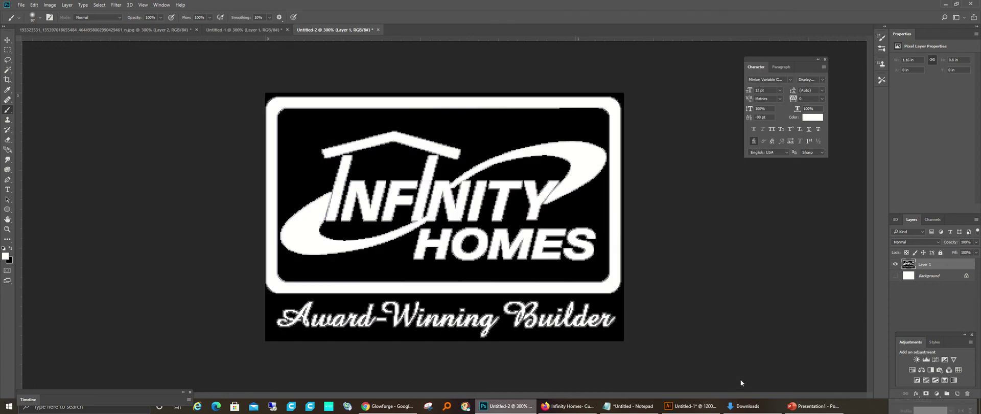
pyautogui.click(518, 174)
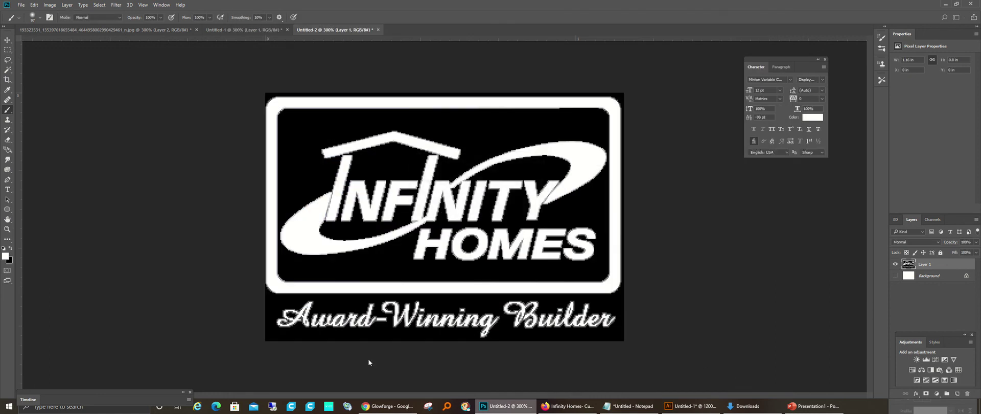
pyautogui.click(387, 406)
pyautogui.click(515, 75)
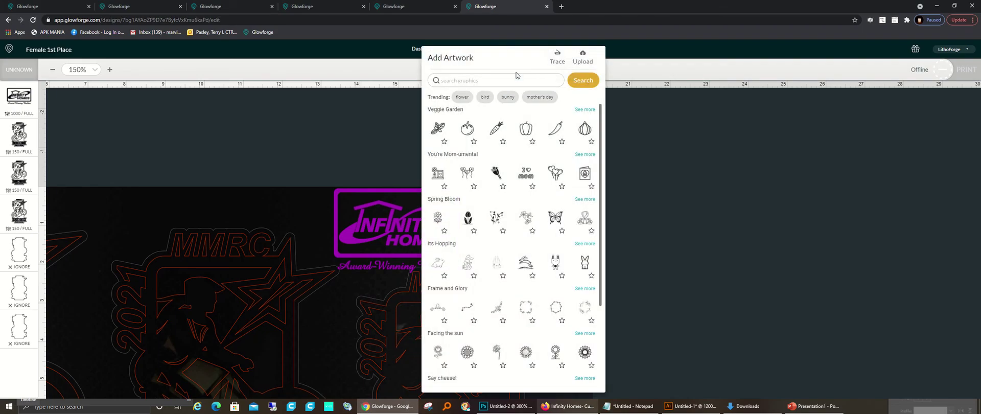
pyautogui.click(582, 57)
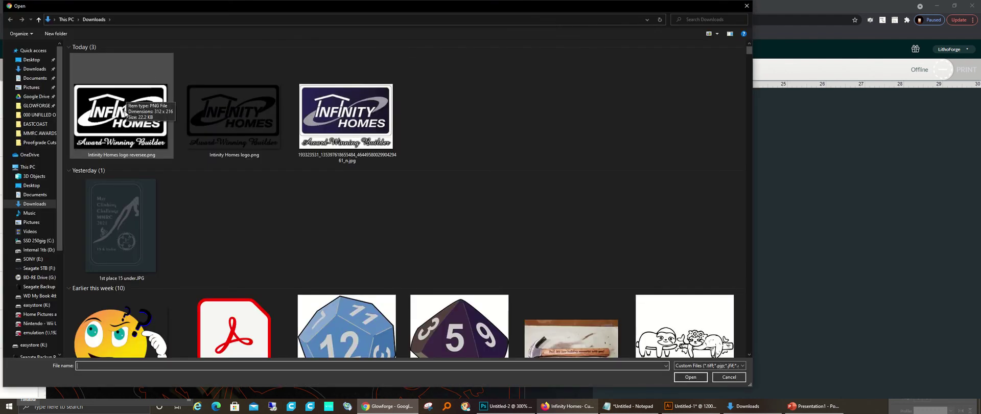
pyautogui.click(144, 156)
pyautogui.click(146, 155)
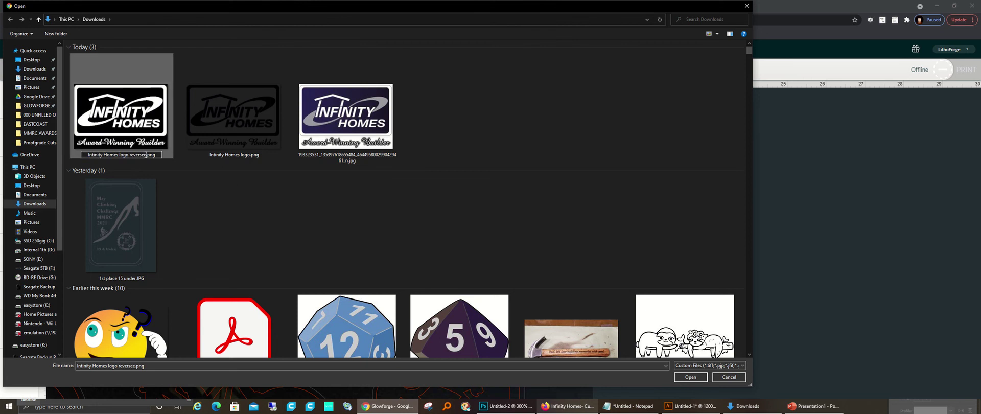
pyautogui.press('BackSpace')
pyautogui.press('Return')
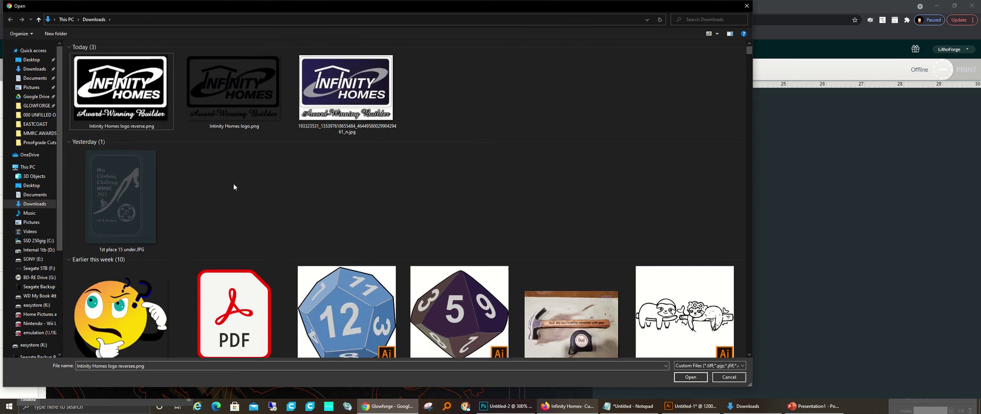
pyautogui.click(121, 108)
pyautogui.click(694, 378)
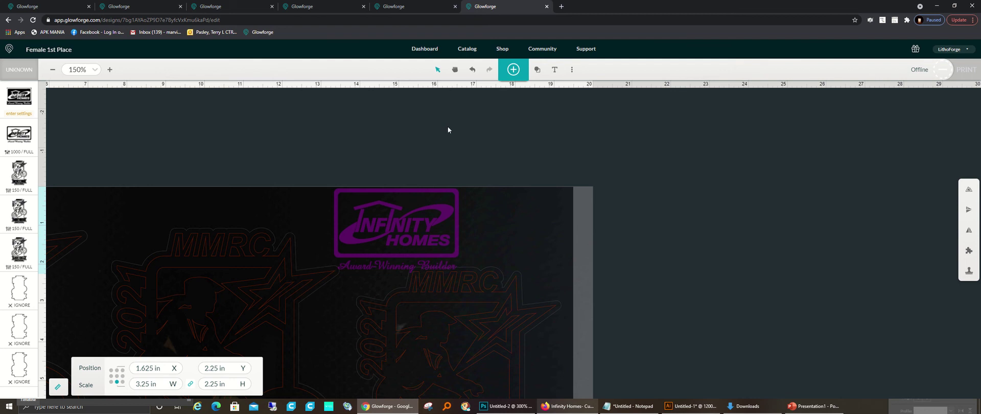
# Place the reversed logo beside the purple logo and shift both left onto the third plate
pyautogui.click(52, 70)
pyautogui.click(52, 70)
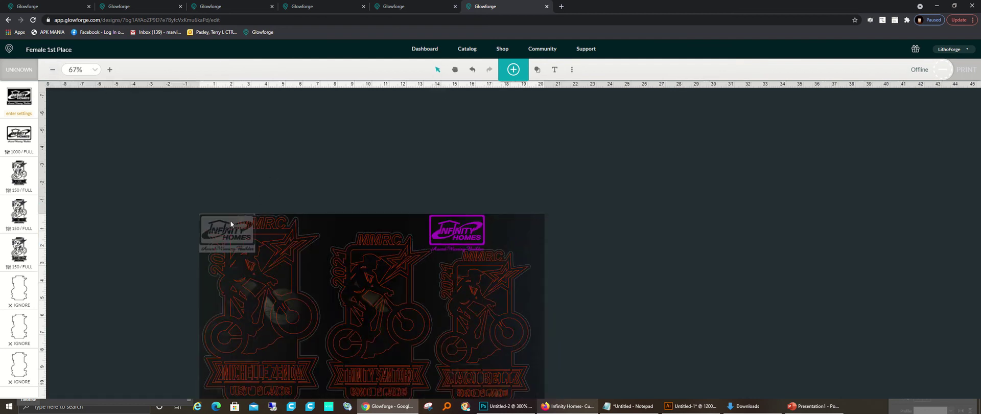
pyautogui.moveTo(230, 220); pyautogui.dragTo(537, 221)
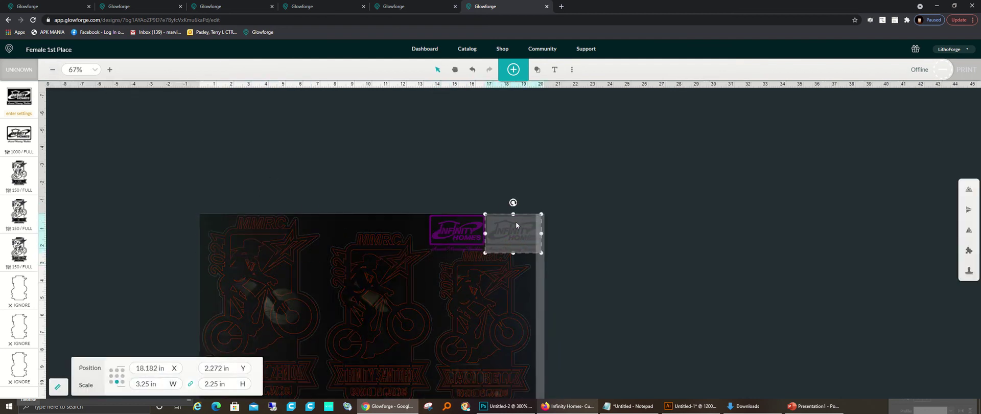
pyautogui.click(456, 227)
pyautogui.moveTo(456, 227); pyautogui.dragTo(438, 228)
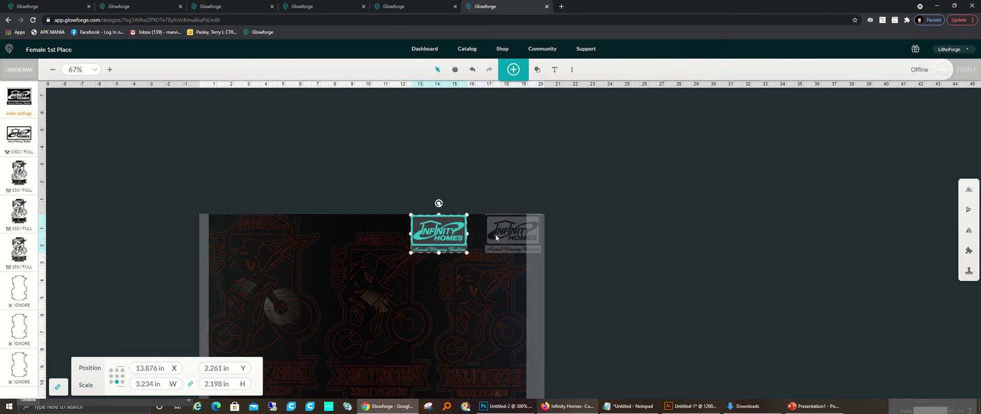
pyautogui.moveTo(495, 234); pyautogui.dragTo(484, 235)
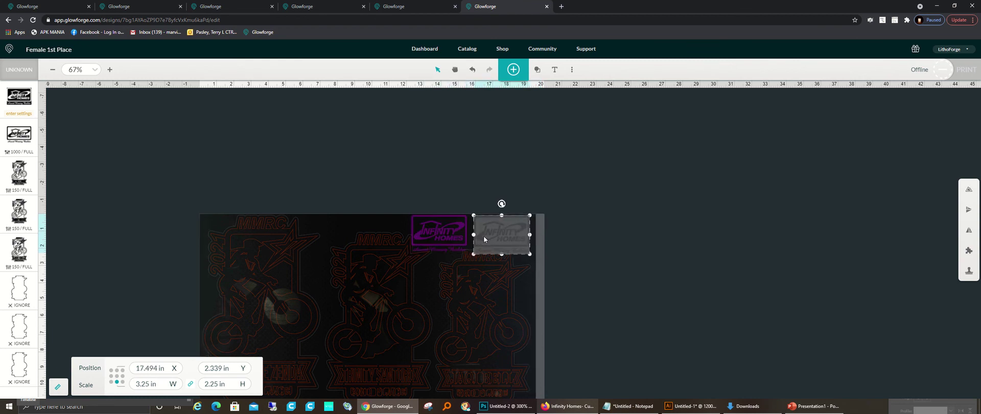
# Apply the Cutting Boards engrave setting (1000/FULL) to the first design
pyautogui.click(19, 96)
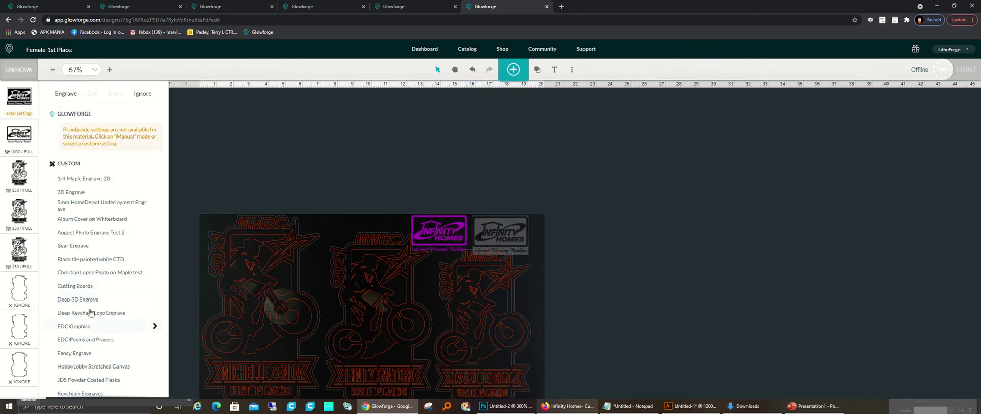
pyautogui.scroll(-1, 82, 276)
pyautogui.click(79, 247)
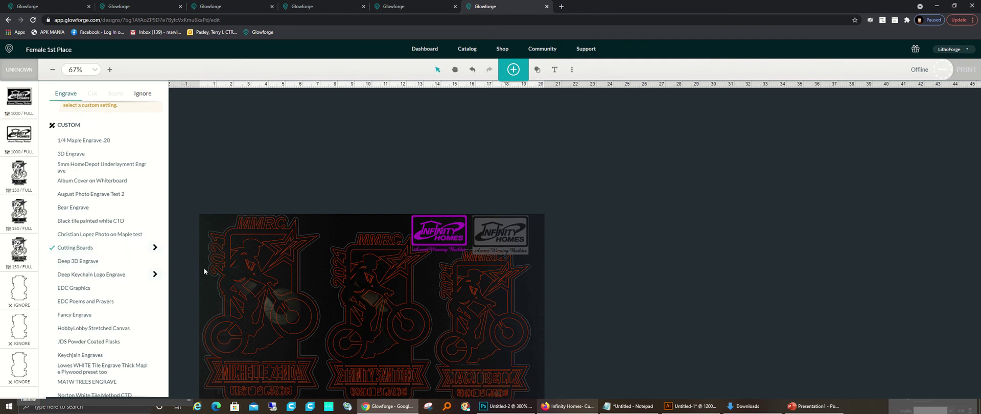
pyautogui.click(277, 170)
# Nudge the grey Infinity Homes logo slightly left
pyautogui.click(110, 70)
pyautogui.click(111, 70)
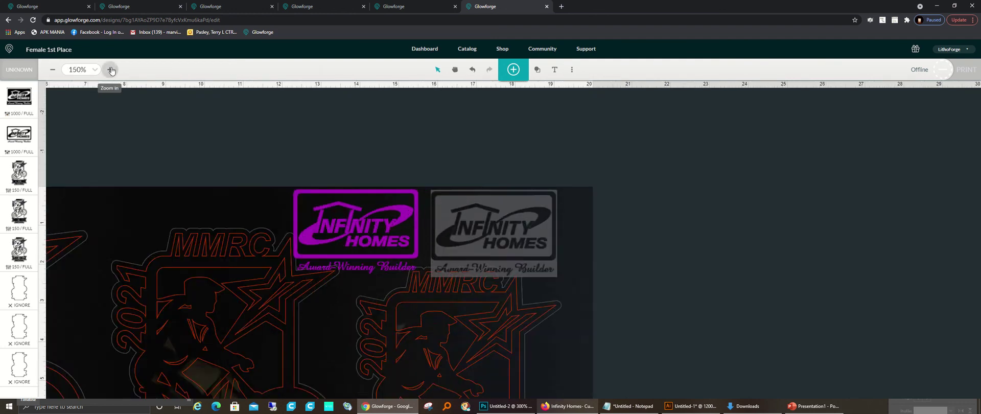
pyautogui.click(110, 69)
pyautogui.click(446, 255)
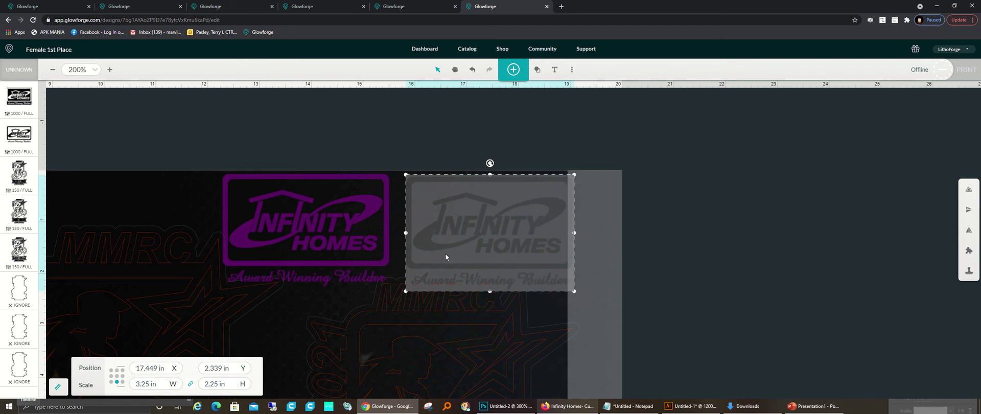
pyautogui.press('Left')
pyautogui.press('Left')
pyautogui.press('Left')
pyautogui.press('Left')
pyautogui.press('Left')
pyautogui.press('Left')
pyautogui.press('Left')
pyautogui.press('Left')
pyautogui.press('Left')
pyautogui.press('Left')
pyautogui.press('Left')
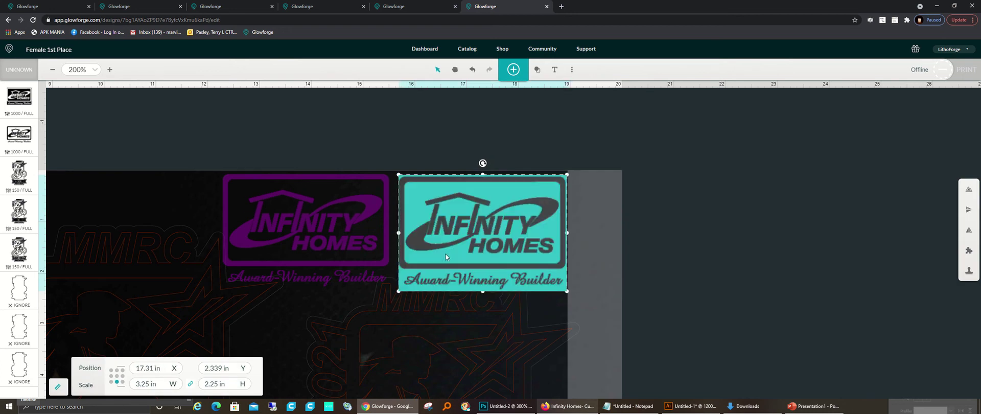
# Lift the right logo off the bed and drop it back beside the purple logo at about X 17.236, Y 2.331 in
pyautogui.click(449, 140)
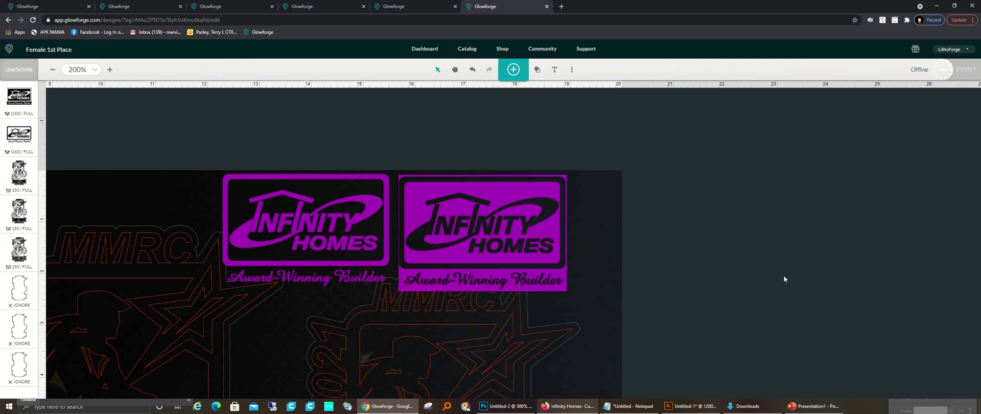
pyautogui.moveTo(558, 252); pyautogui.dragTo(549, 175)
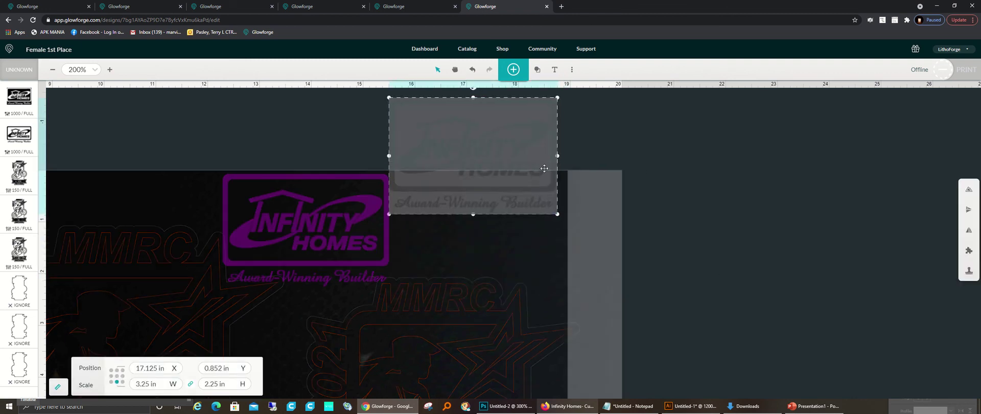
pyautogui.moveTo(510, 132); pyautogui.dragTo(493, 215)
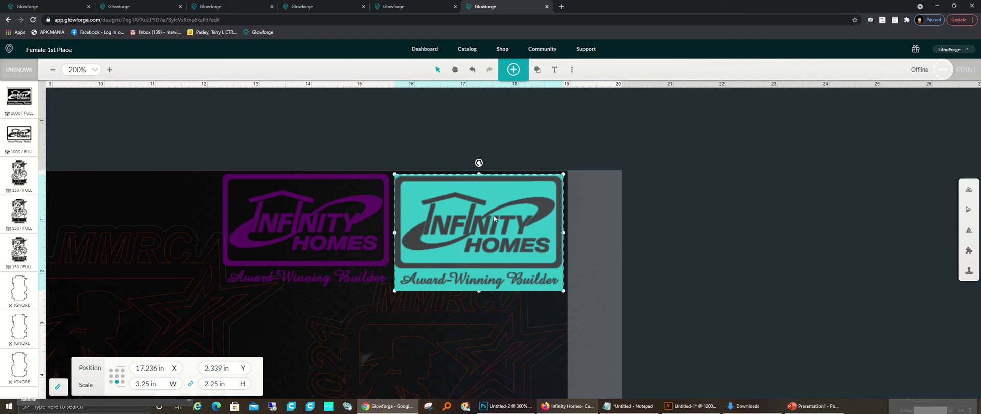
pyautogui.click(612, 129)
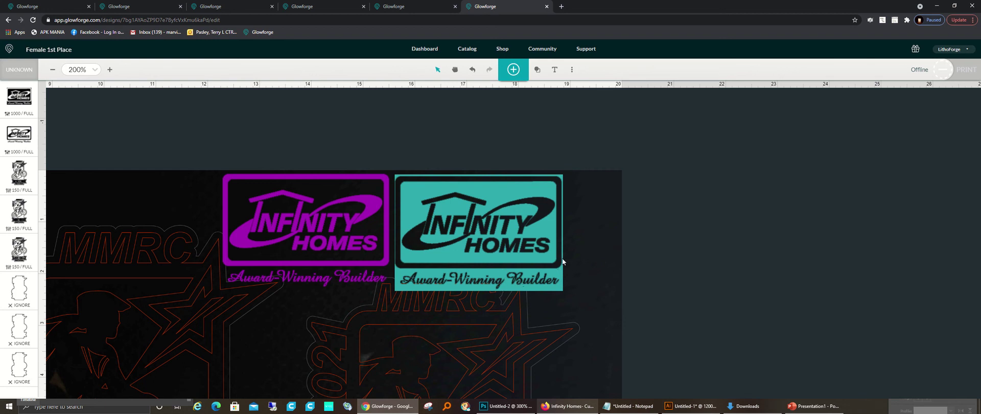
# Delete the teal duplicate logo, move the remaining one right to X 15.355 in, and switch to Illustrator
pyautogui.click(537, 234)
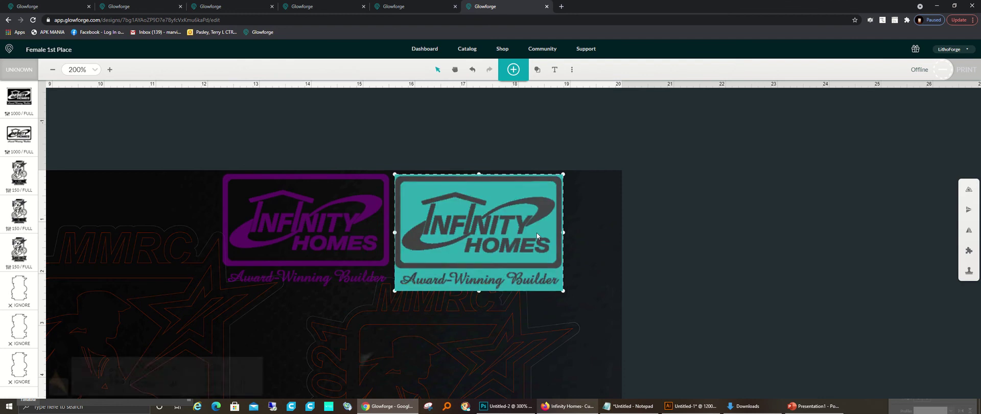
pyautogui.press('Delete')
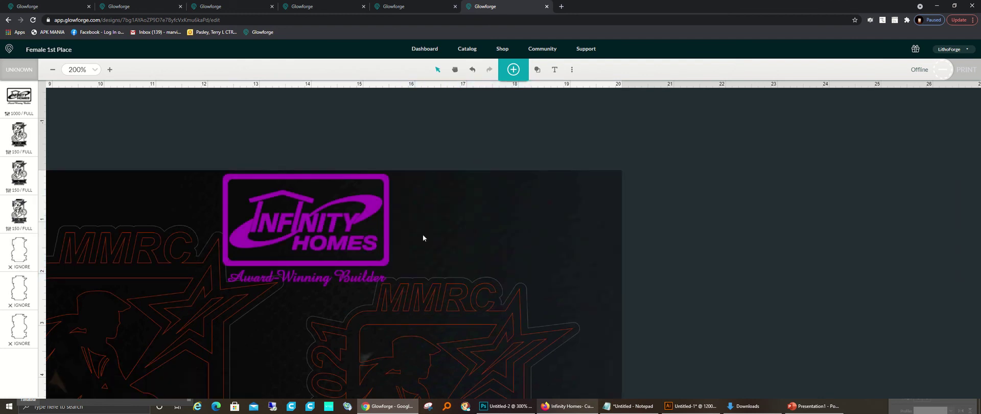
pyautogui.moveTo(380, 232); pyautogui.dragTo(420, 228)
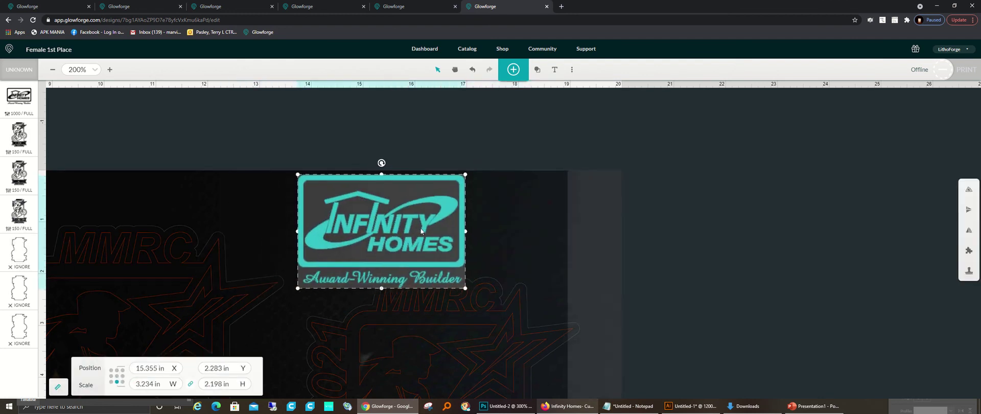
pyautogui.click(408, 164)
pyautogui.click(399, 206)
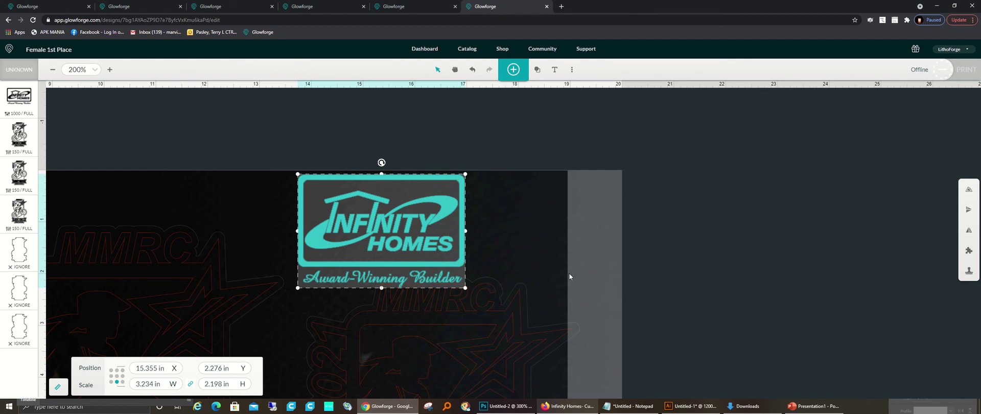
pyautogui.click(664, 400)
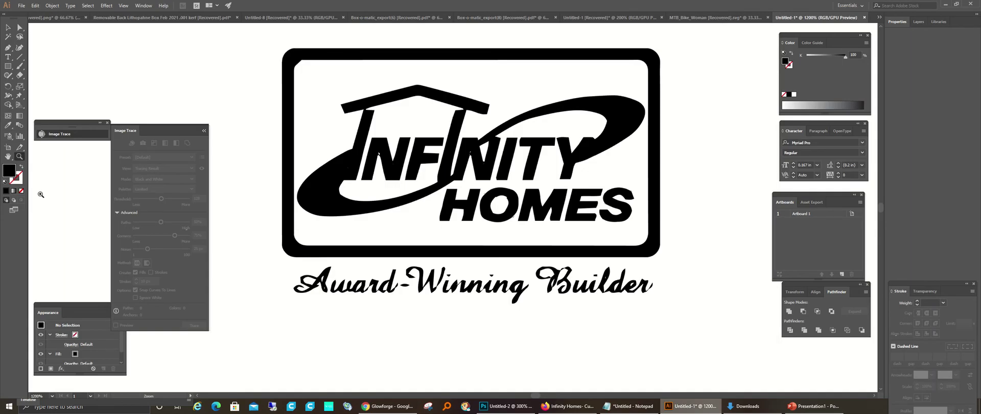
# Marquee-select the entire traced logo group
pyautogui.keyDown('alt'); pyautogui.click(592, 164); pyautogui.keyUp('alt')
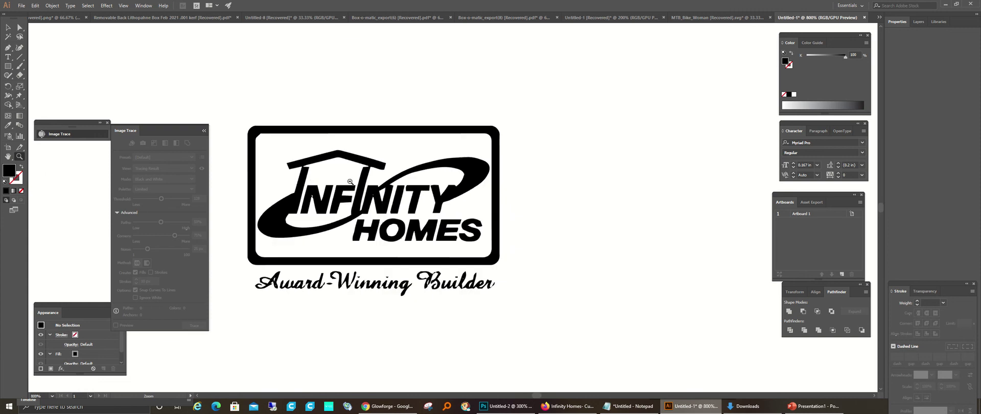
pyautogui.keyDown('alt'); pyautogui.click(312, 225); pyautogui.keyUp('alt')
pyautogui.click(516, 182)
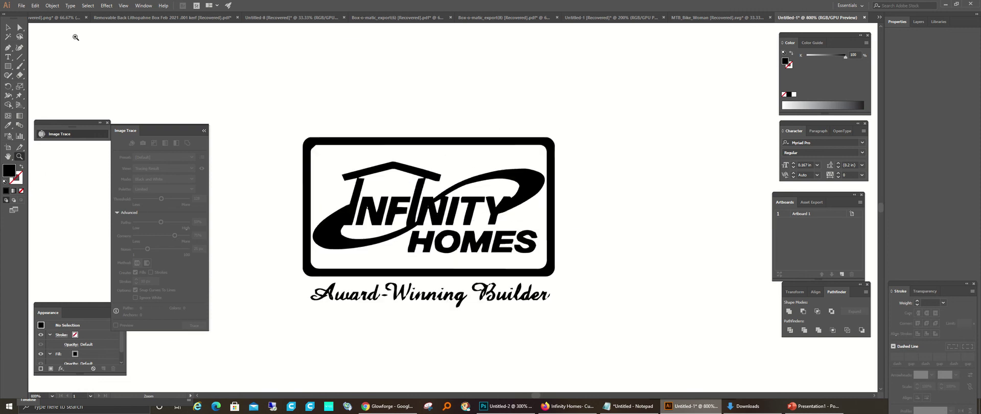
pyautogui.click(7, 28)
pyautogui.moveTo(278, 108); pyautogui.dragTo(657, 351)
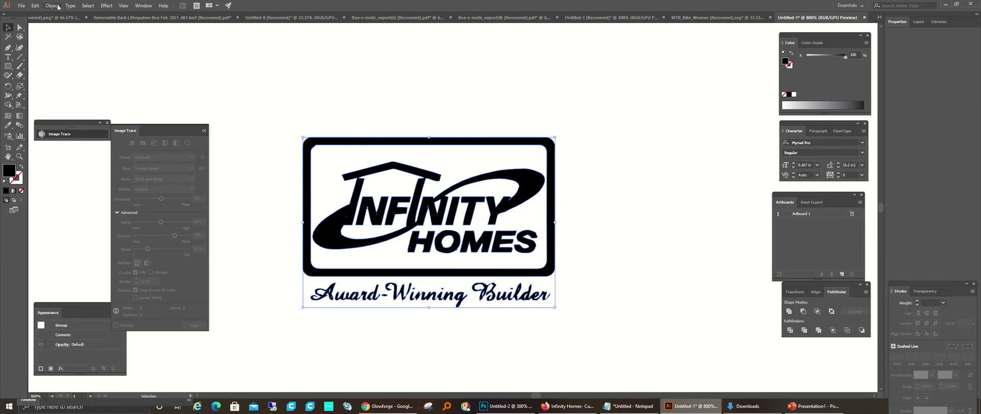
# Export the selection as a PDF named 'Infinity Homes Vector' into Downloads
pyautogui.click(21, 5)
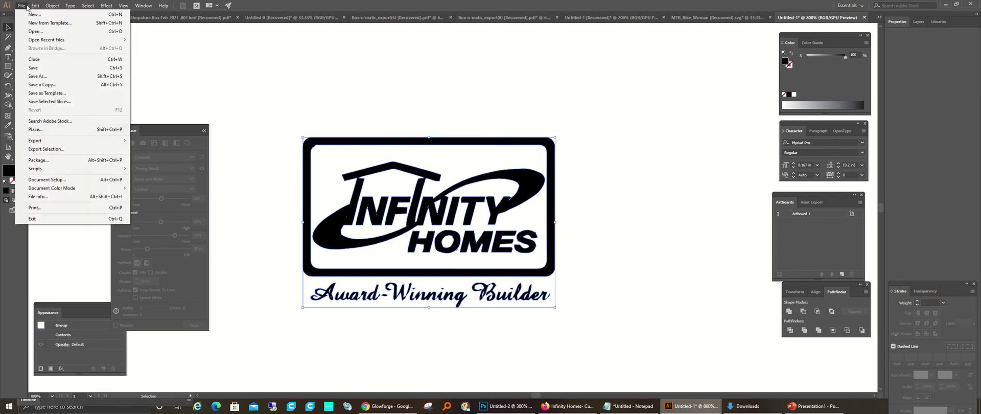
pyautogui.click(46, 148)
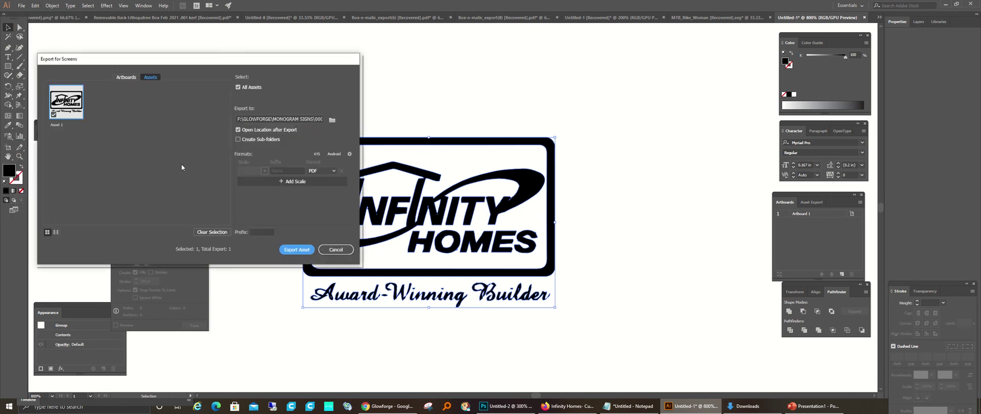
pyautogui.doubleClick(53, 124)
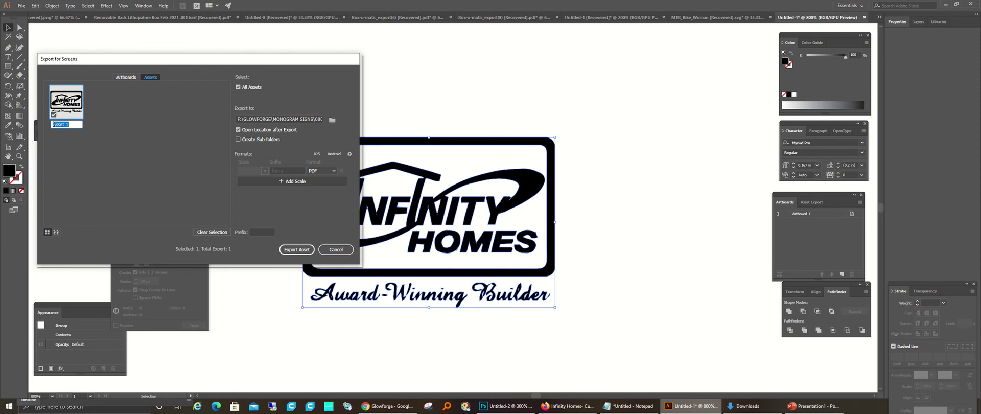
pyautogui.write('In')
pyautogui.write('finity Homes')
pyautogui.write(' Vector')
pyautogui.click(330, 119)
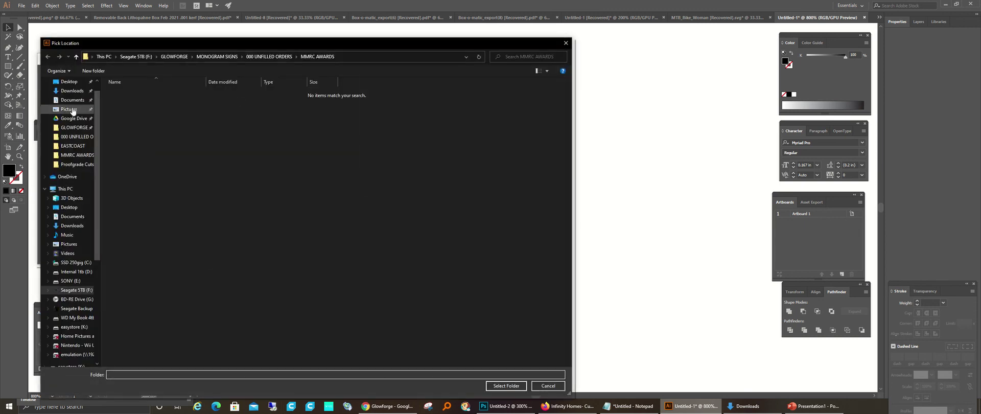
pyautogui.click(72, 91)
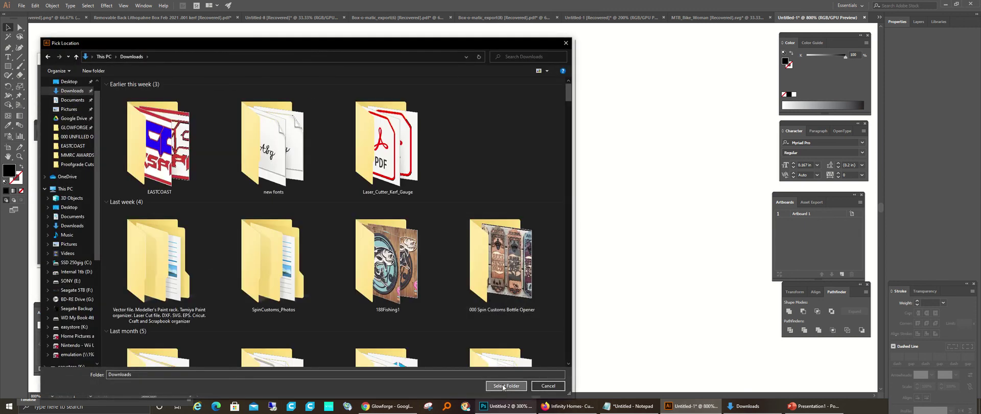
pyautogui.click(505, 386)
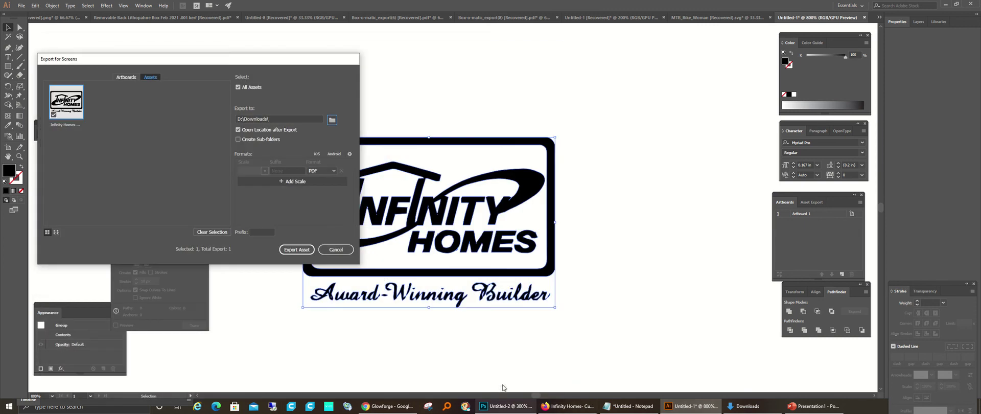
pyautogui.click(305, 250)
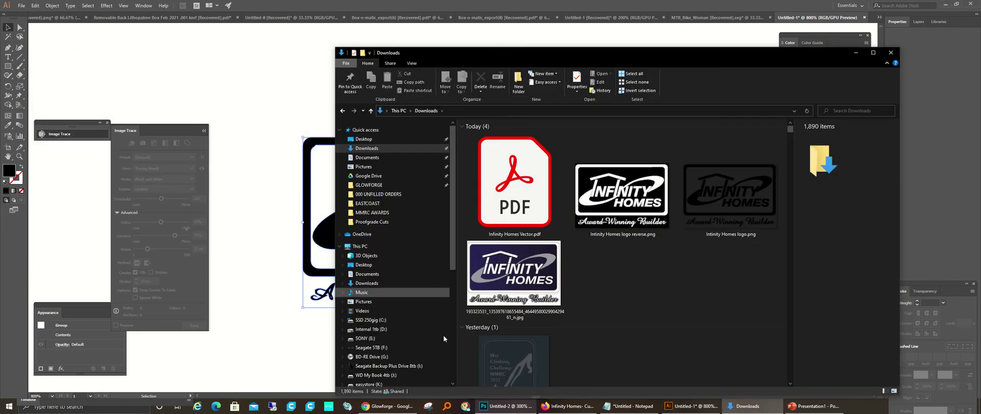
# Upload Infinity Homes Vector.pdf into the Glowforge design and select the placed logo
pyautogui.click(400, 407)
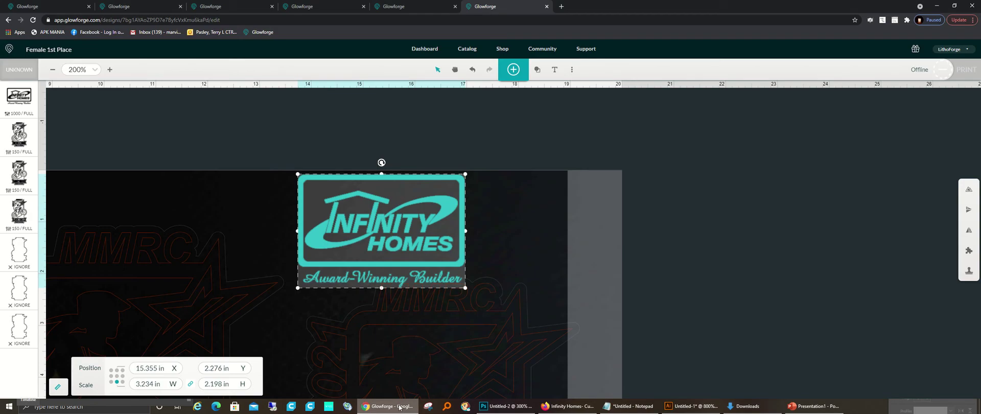
pyautogui.click(514, 69)
pyautogui.click(589, 60)
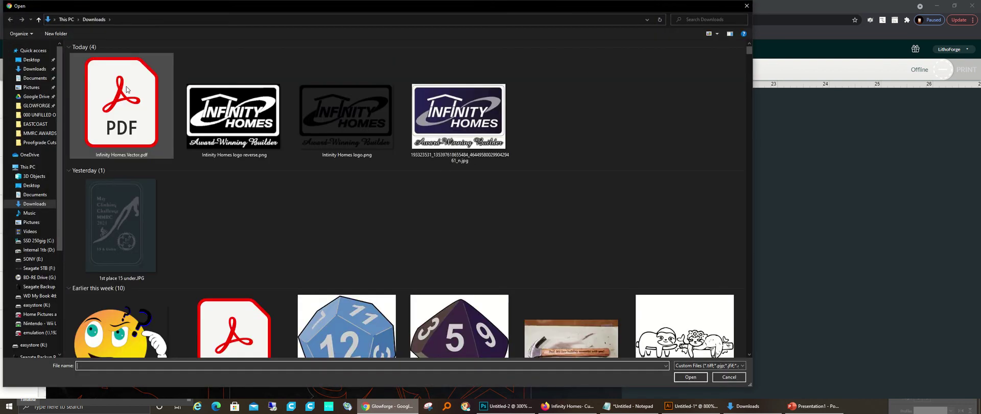
pyautogui.doubleClick(126, 89)
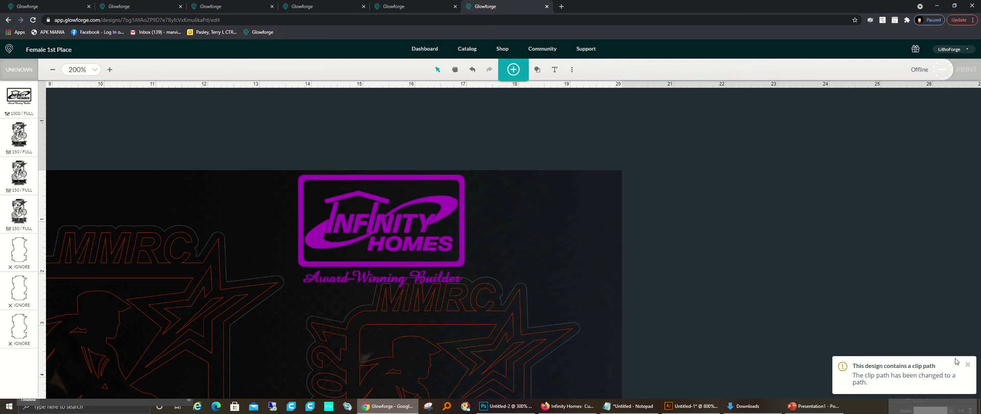
pyautogui.click(968, 364)
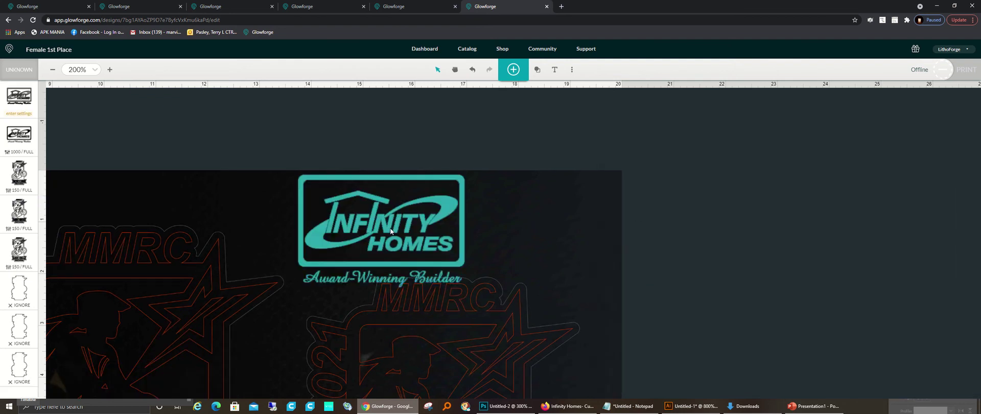
pyautogui.click(391, 231)
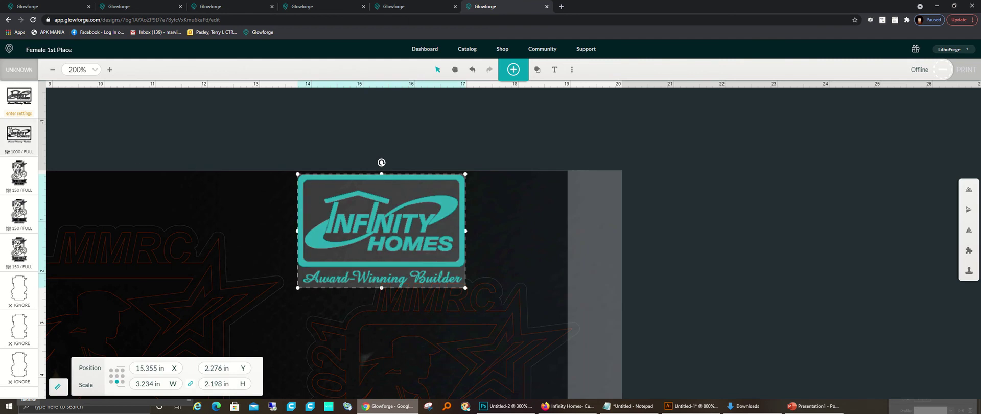
# Set the logo's step to Engrave and zoom out to 100%
pyautogui.click(19, 135)
pyautogui.click(52, 91)
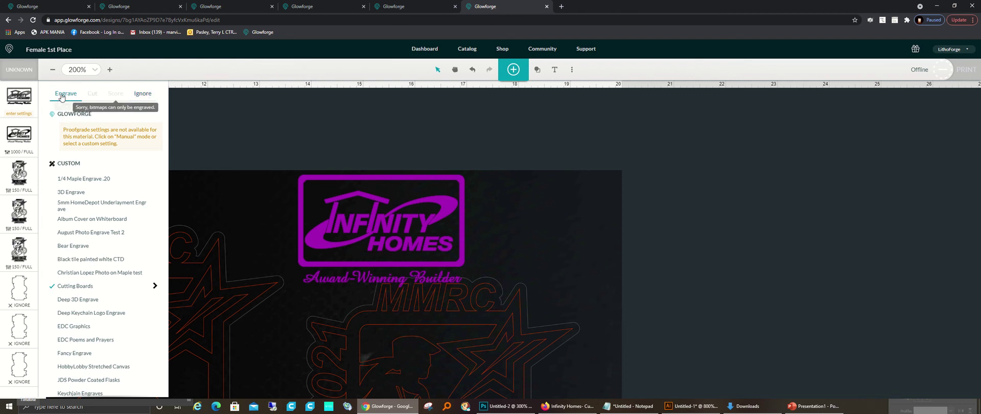
pyautogui.click(19, 97)
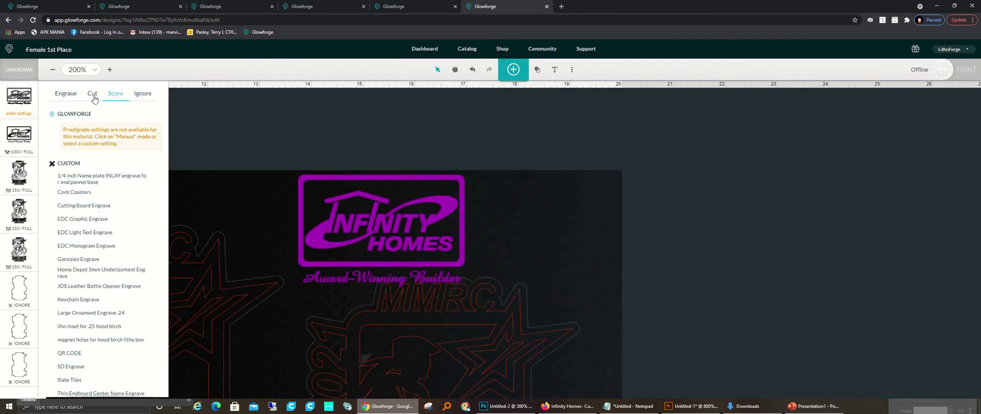
pyautogui.click(206, 128)
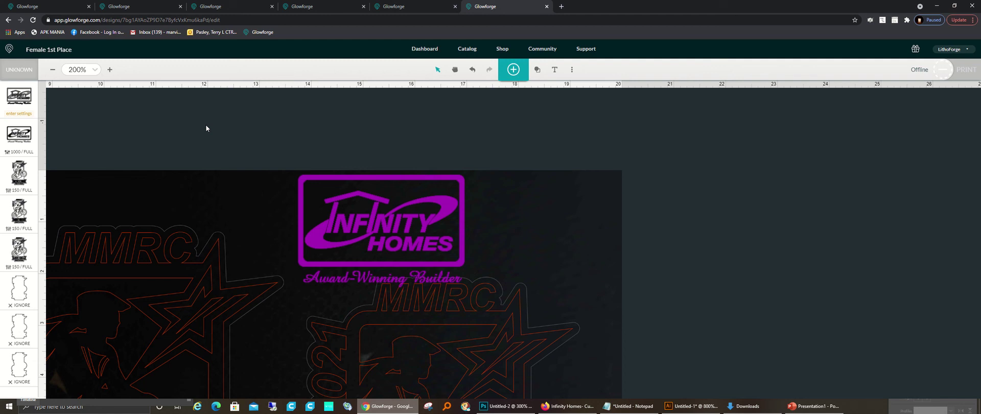
pyautogui.click(53, 70)
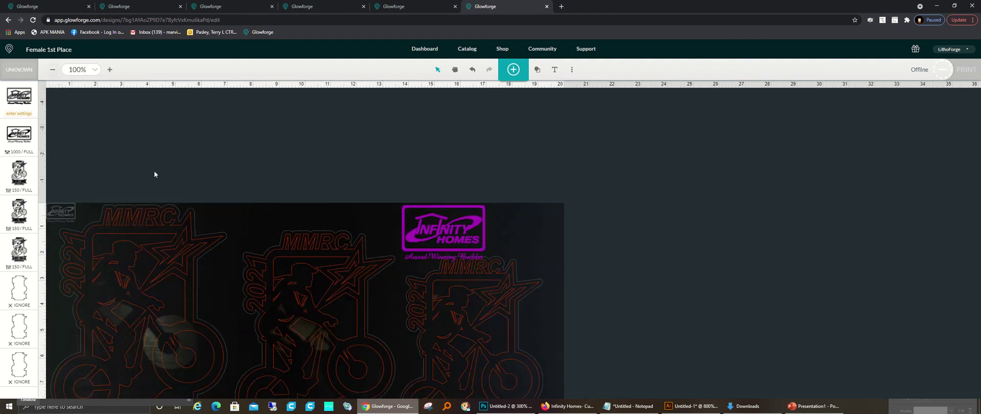
# Move the bitmap logo off the board and drag the small vector logo to the board's top right
pyautogui.click(53, 69)
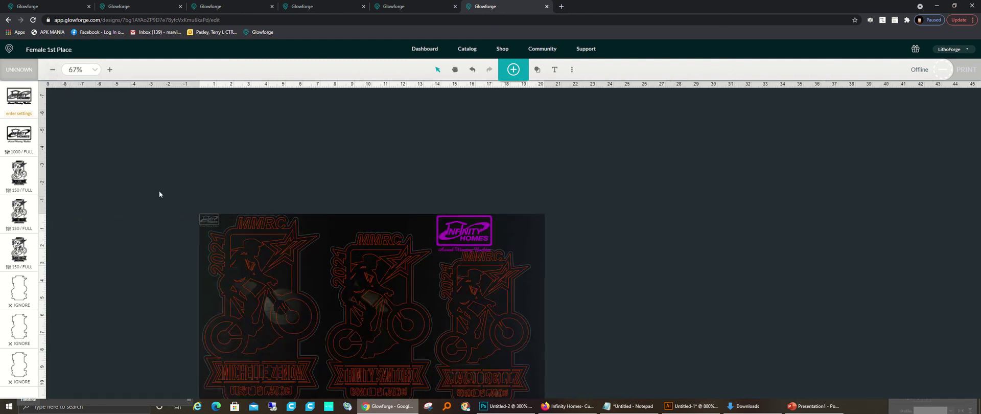
pyautogui.moveTo(478, 235); pyautogui.dragTo(333, 186)
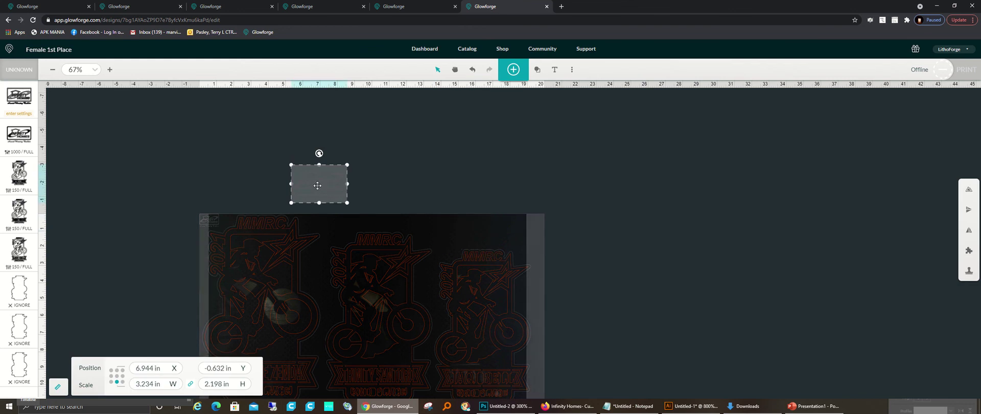
pyautogui.moveTo(182, 203); pyautogui.dragTo(233, 230)
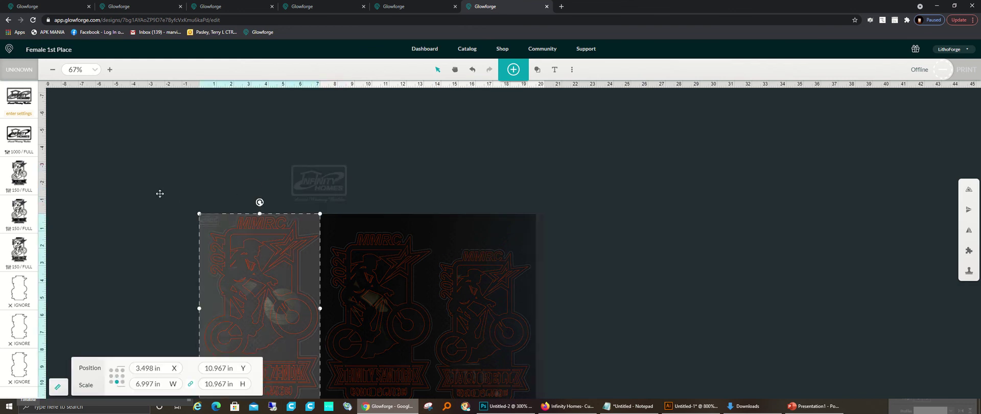
pyautogui.click(194, 209)
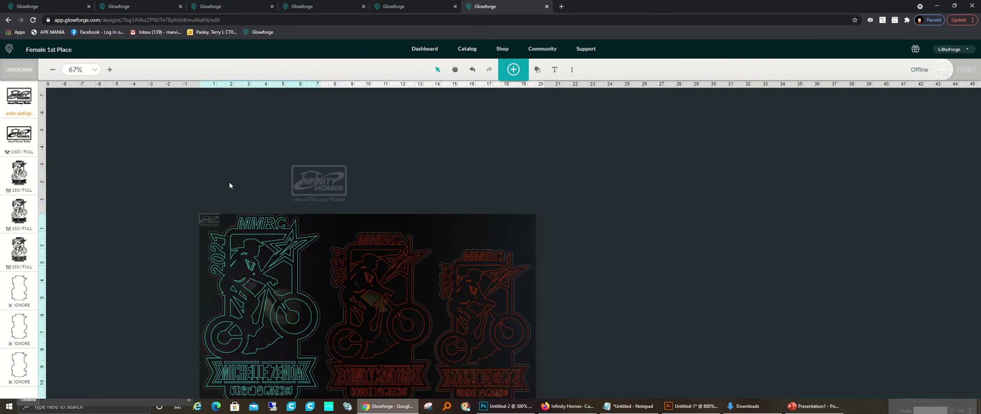
pyautogui.click(208, 219)
pyautogui.moveTo(209, 219); pyautogui.dragTo(452, 226)
# Resize the small logo to 3 in wide and nudge it slightly lower
pyautogui.click(220, 383)
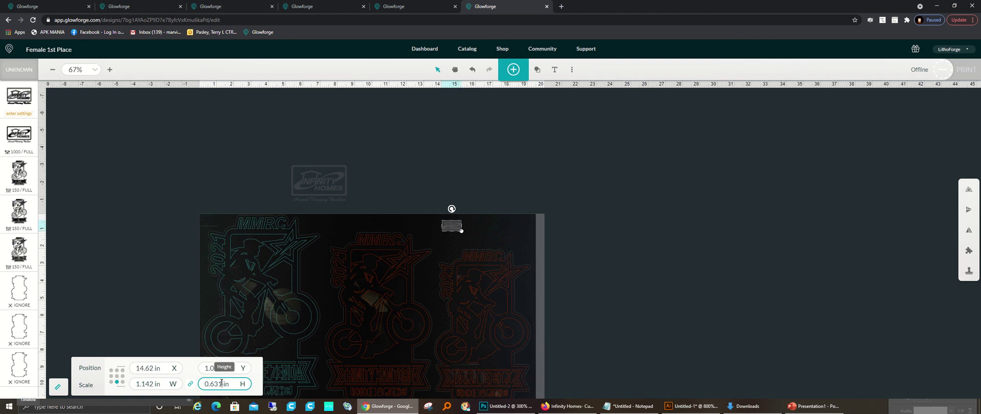
pyautogui.click(152, 384)
pyautogui.write('3')
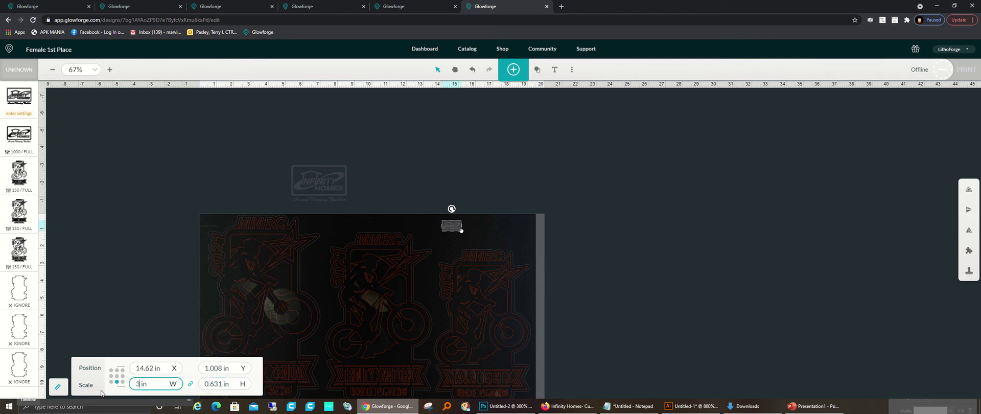
pyautogui.press('Return')
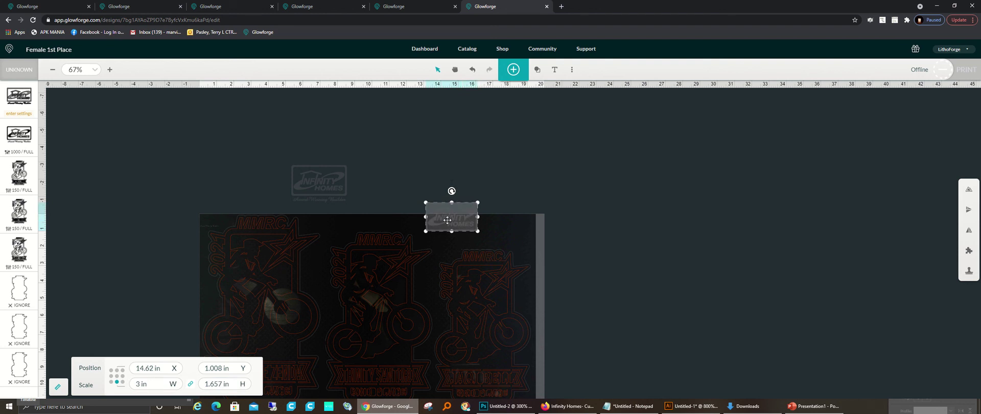
pyautogui.moveTo(446, 219); pyautogui.dragTo(453, 235)
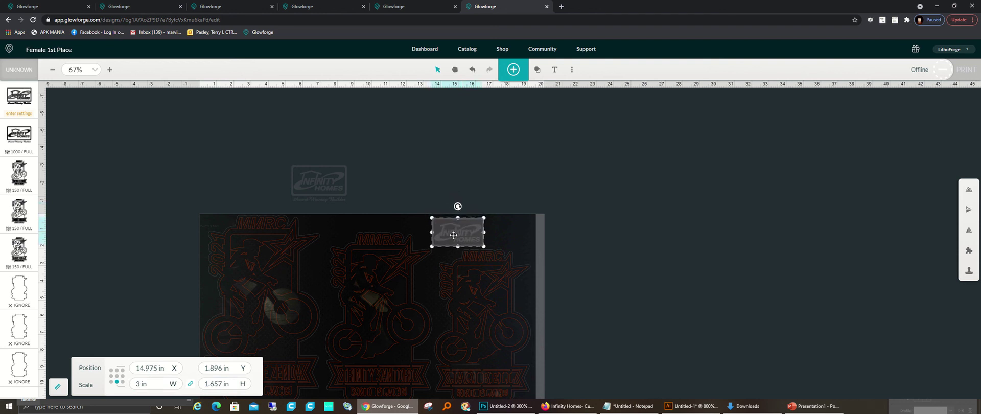
pyautogui.click(112, 68)
pyautogui.click(113, 68)
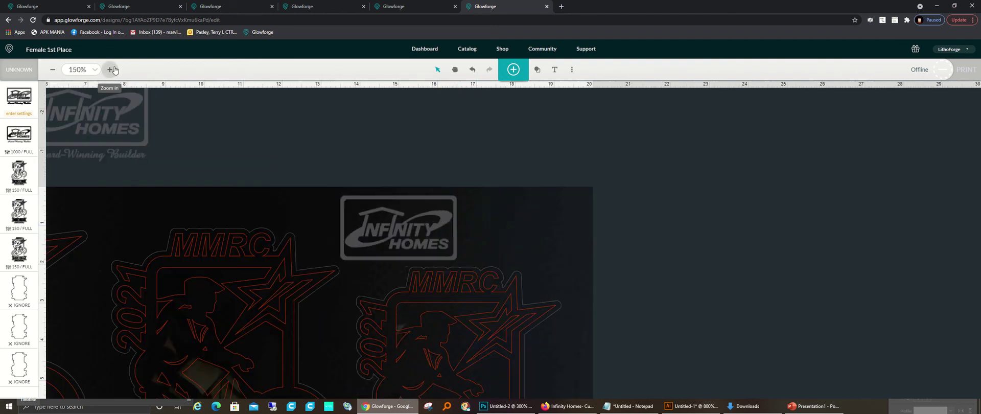
pyautogui.click(113, 68)
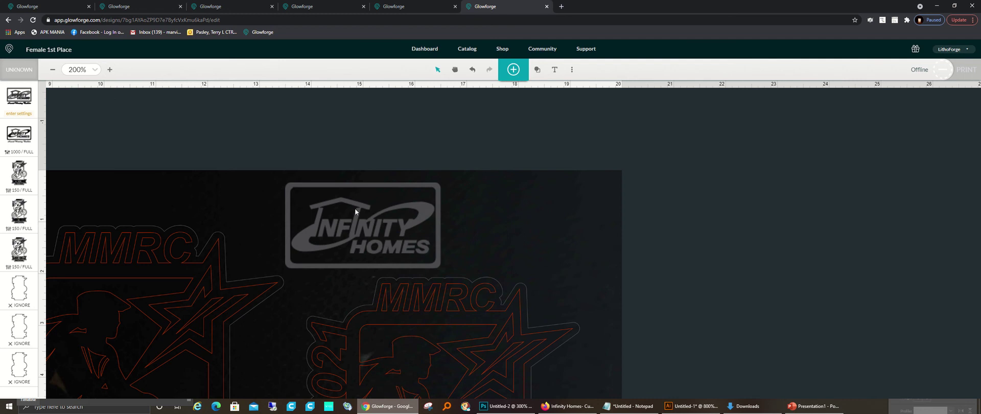
# Preview the logo's step as a Score with the draft score setting
pyautogui.click(19, 95)
pyautogui.click(109, 95)
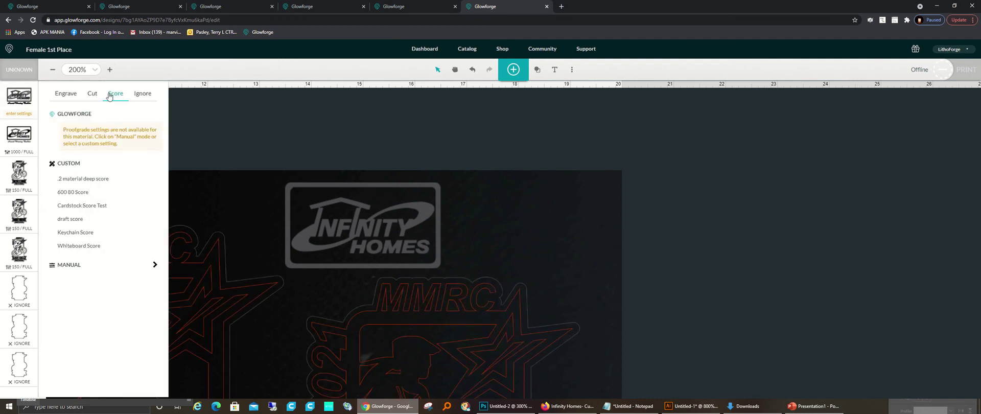
pyautogui.click(75, 220)
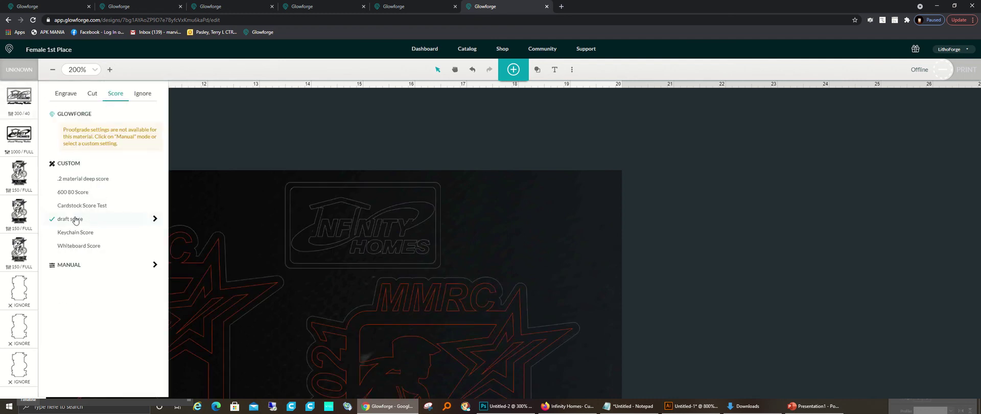
pyautogui.click(287, 128)
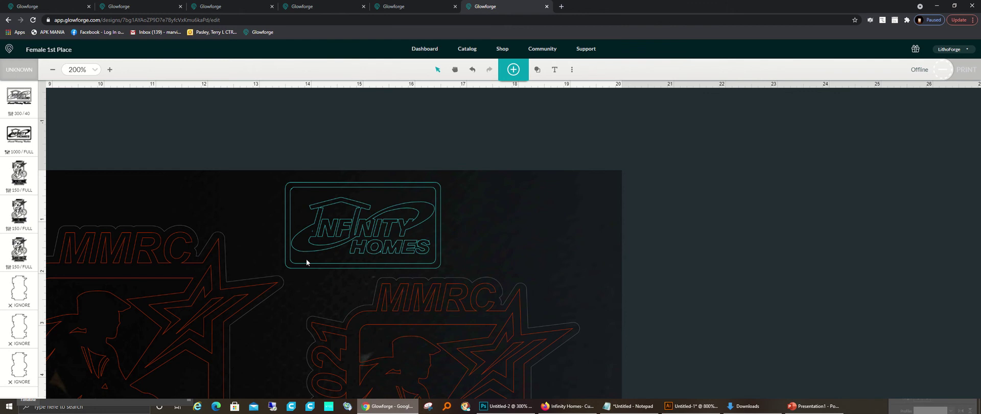
# Switch the logo's step to Engrave using Cutting Board Engrave (1000/40)
pyautogui.click(26, 110)
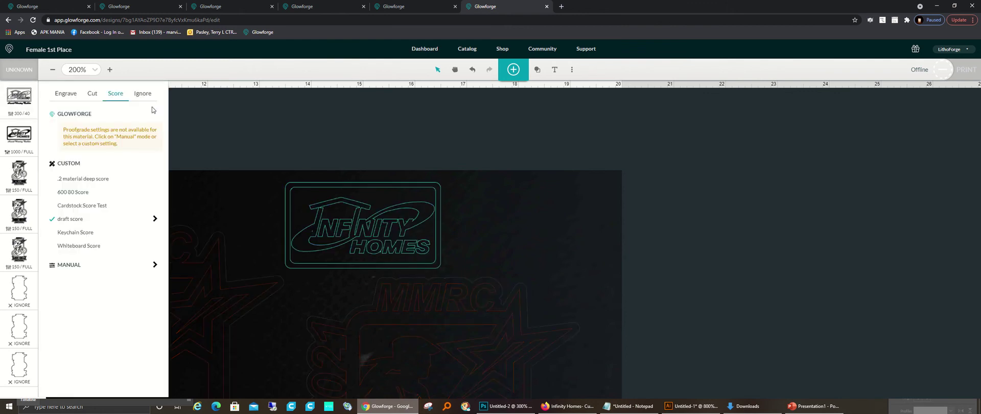
pyautogui.click(73, 95)
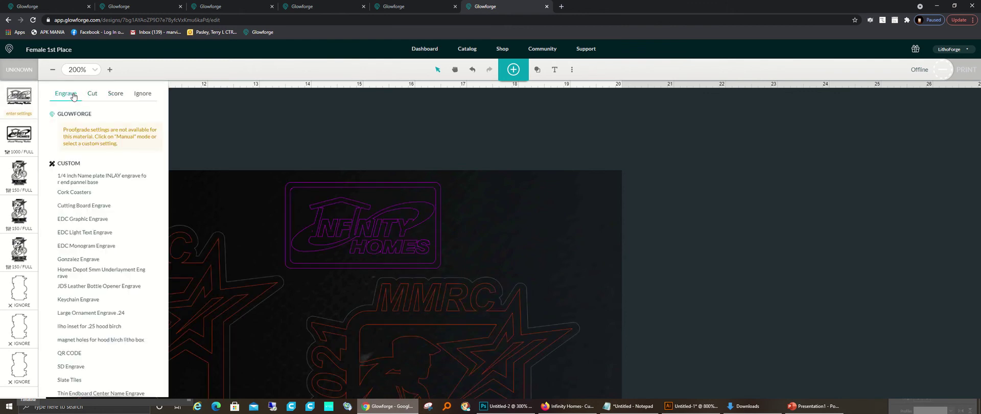
pyautogui.click(87, 206)
pyautogui.click(244, 141)
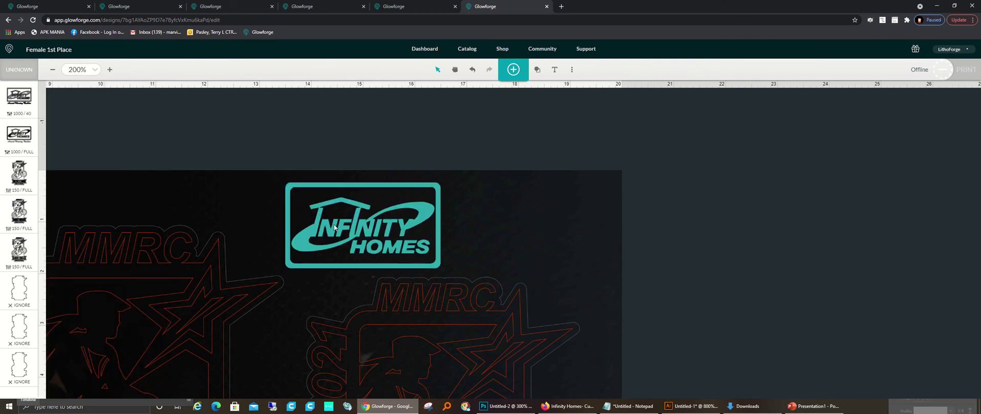
# Preview the logo's step as a Cut with the 0.14 Cardboard setting
pyautogui.click(19, 133)
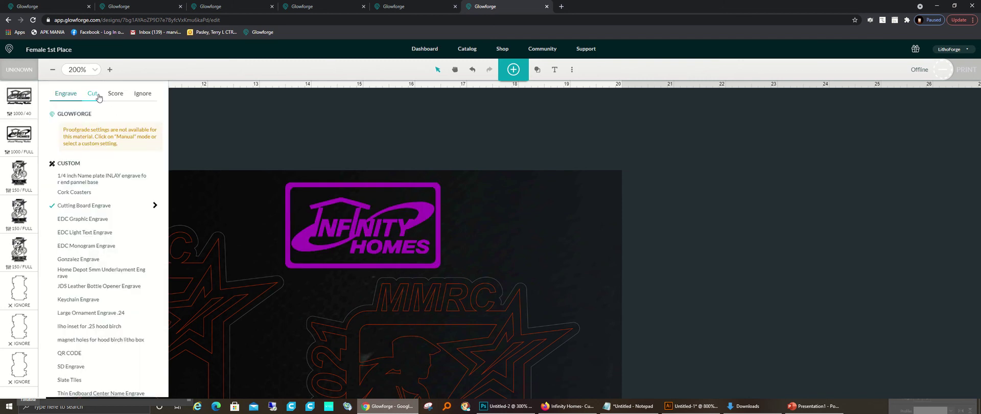
pyautogui.click(92, 94)
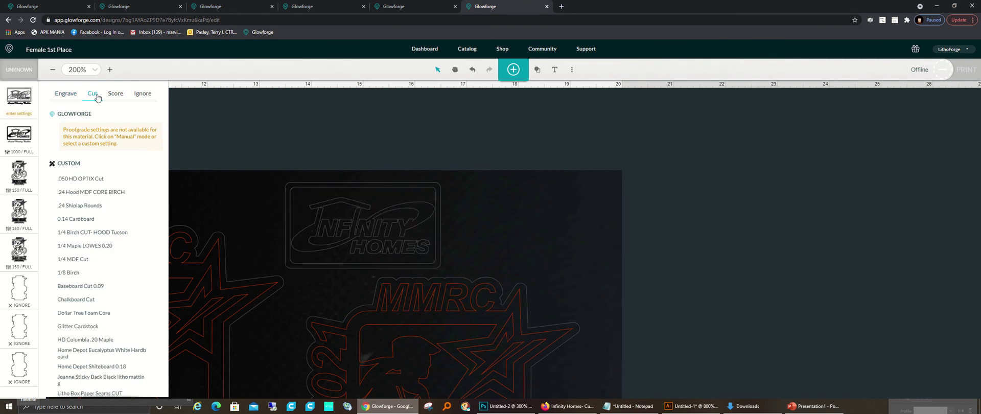
pyautogui.click(251, 194)
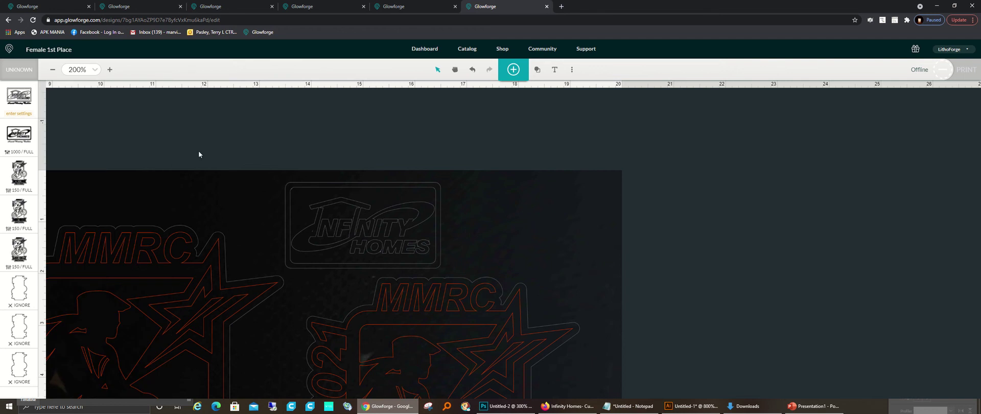
pyautogui.click(18, 98)
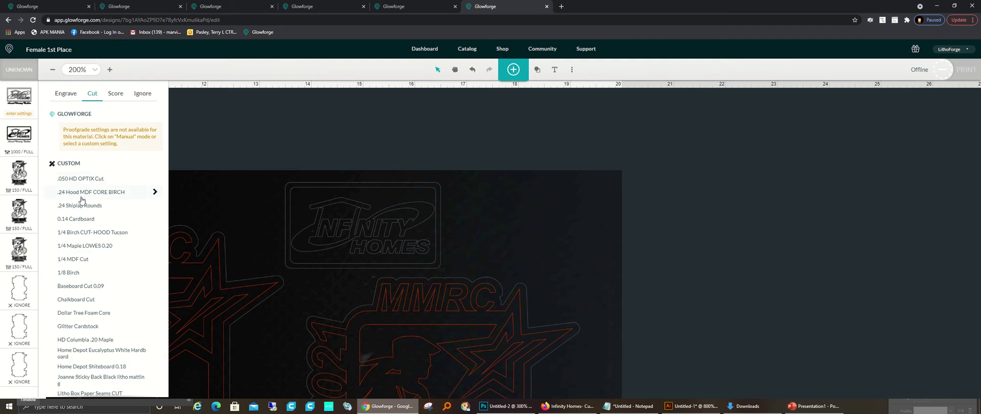
pyautogui.click(77, 218)
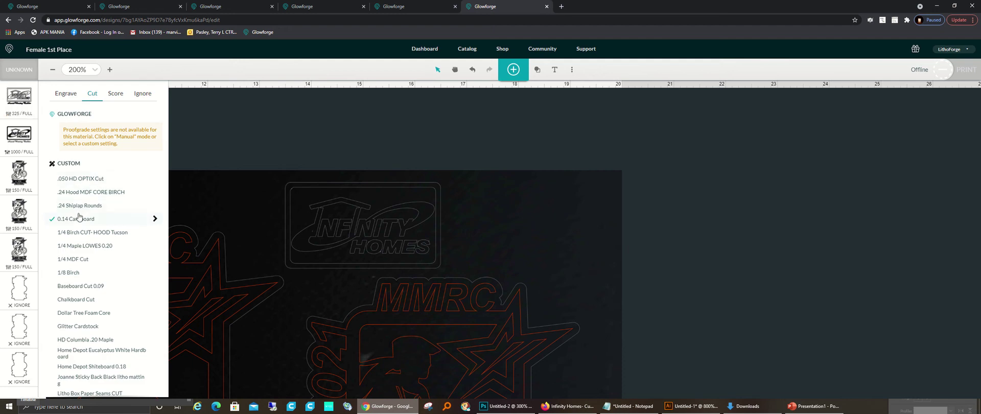
pyautogui.click(286, 115)
pyautogui.click(349, 228)
pyautogui.click(240, 148)
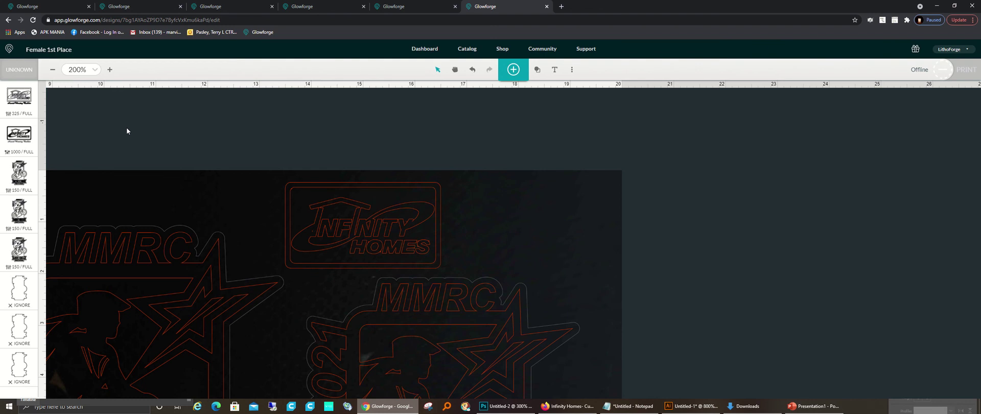
# Return the step to Engrave and nudge the logo to X 15.056 in, Y 1.815 in
pyautogui.click(26, 102)
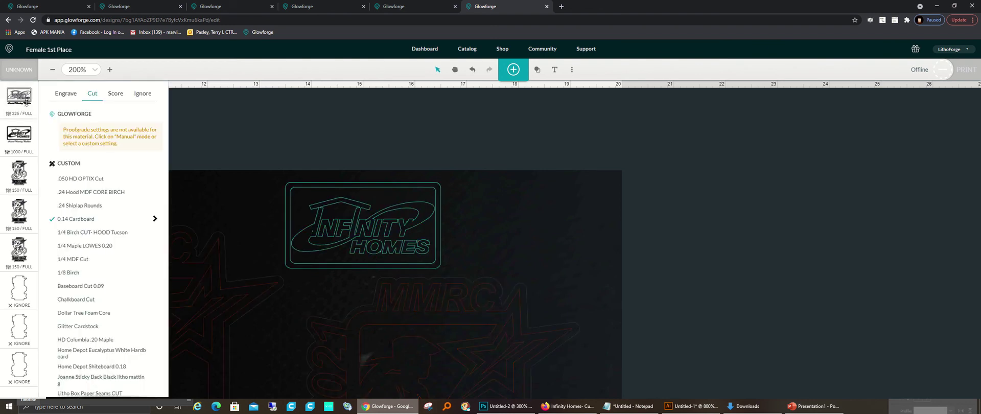
pyautogui.click(70, 96)
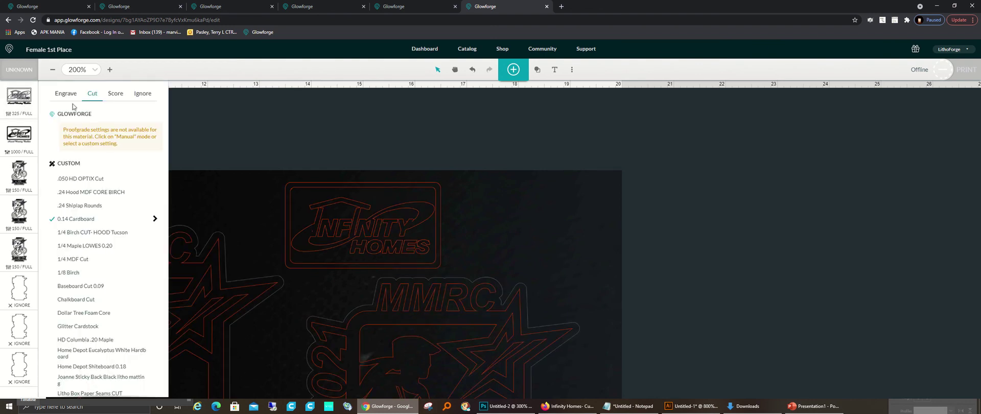
pyautogui.click(239, 117)
pyautogui.moveTo(376, 234); pyautogui.dragTo(388, 229)
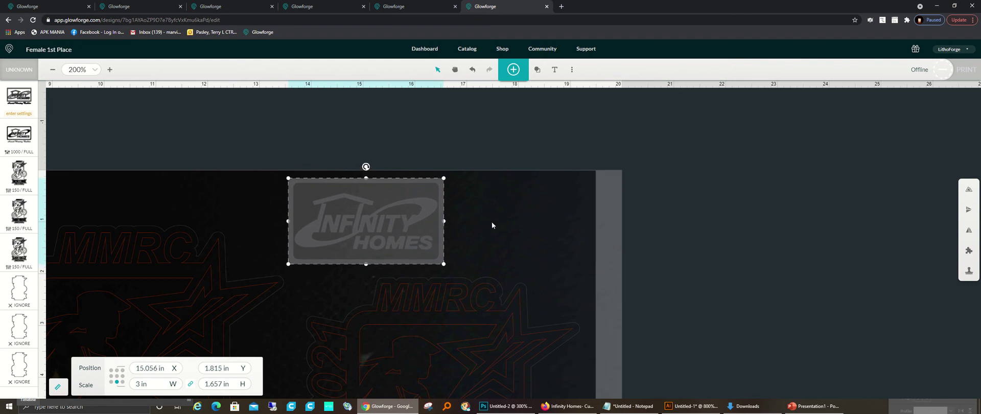